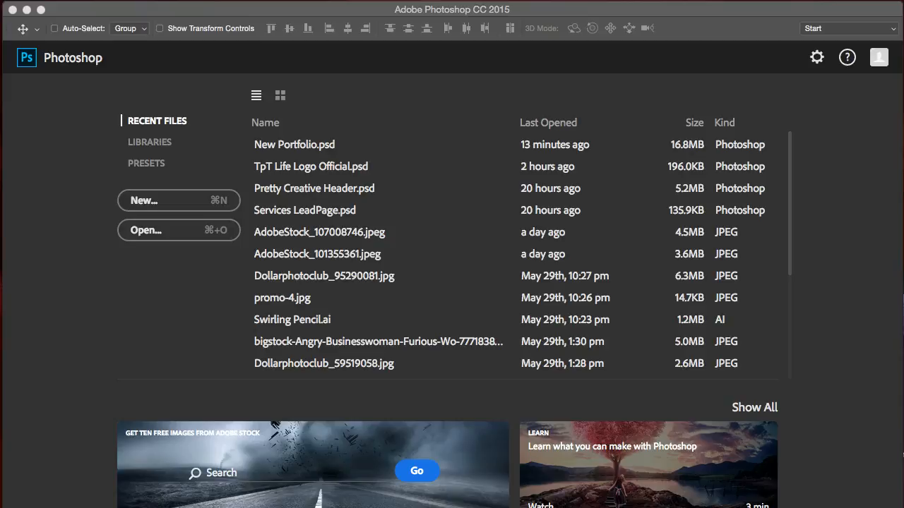
# Step: Start a new document and name it Amanda Web Designs Logo
pyautogui.click(111, 10)
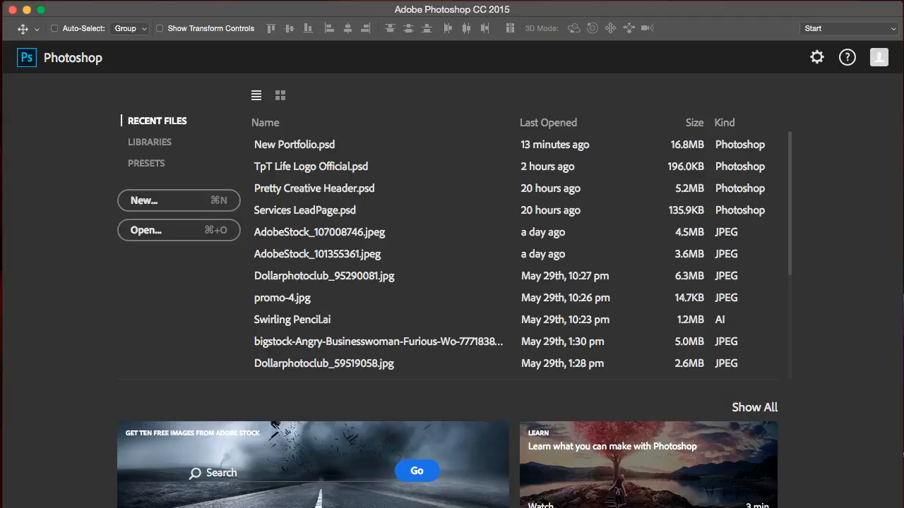
pyautogui.click(134, 0)
pyautogui.click(144, 9)
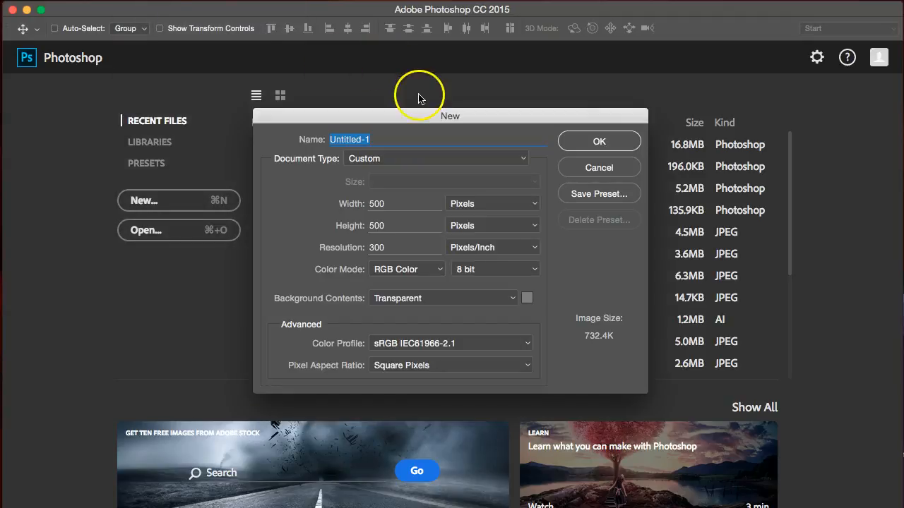
pyautogui.click(134, 0)
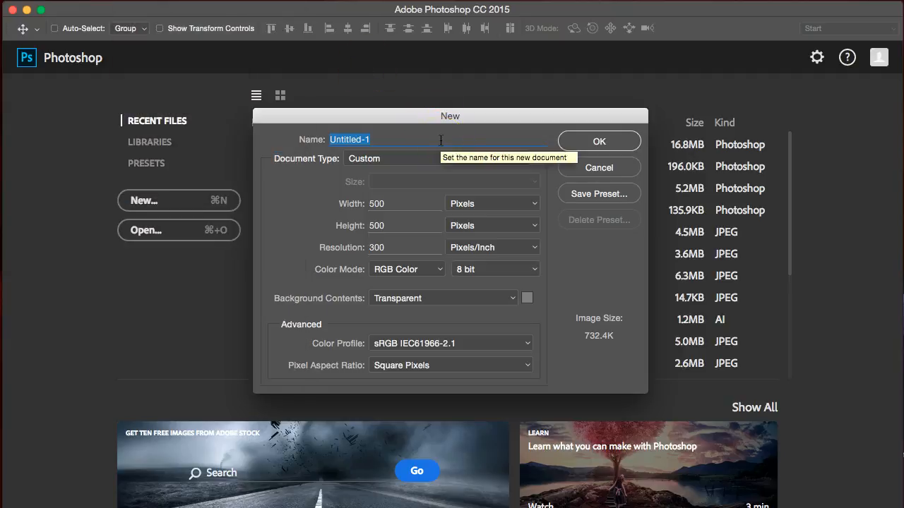
pyautogui.write('Logo')
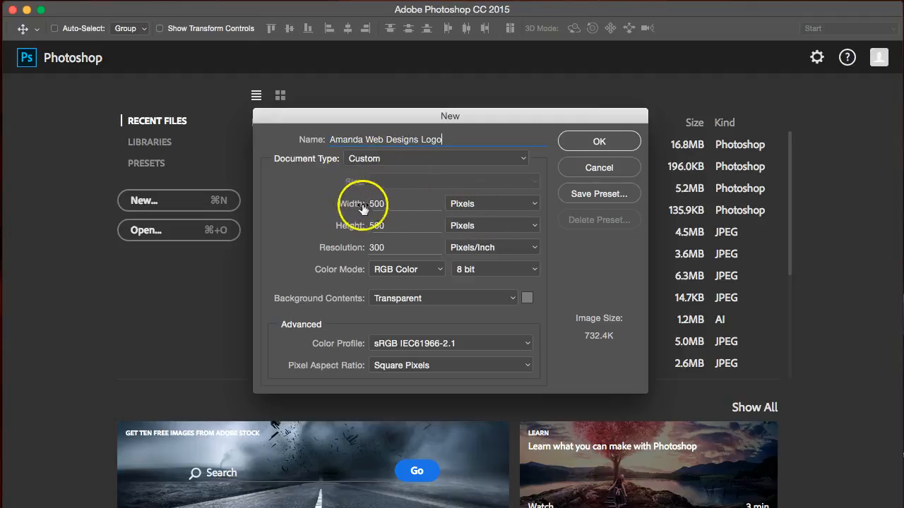
# Step: Keep the width unit as Pixels and the background contents Transparent, and create the 500 × 500 px document
pyautogui.click(494, 210)
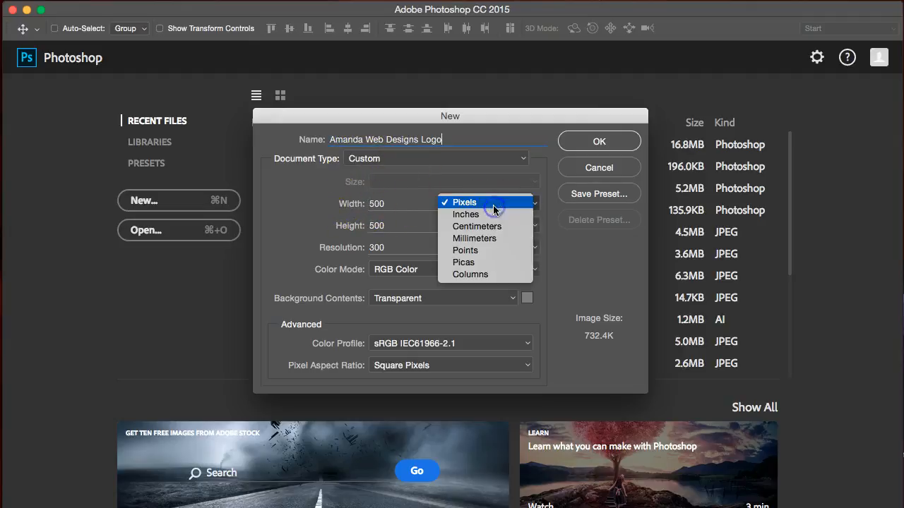
pyautogui.click(452, 205)
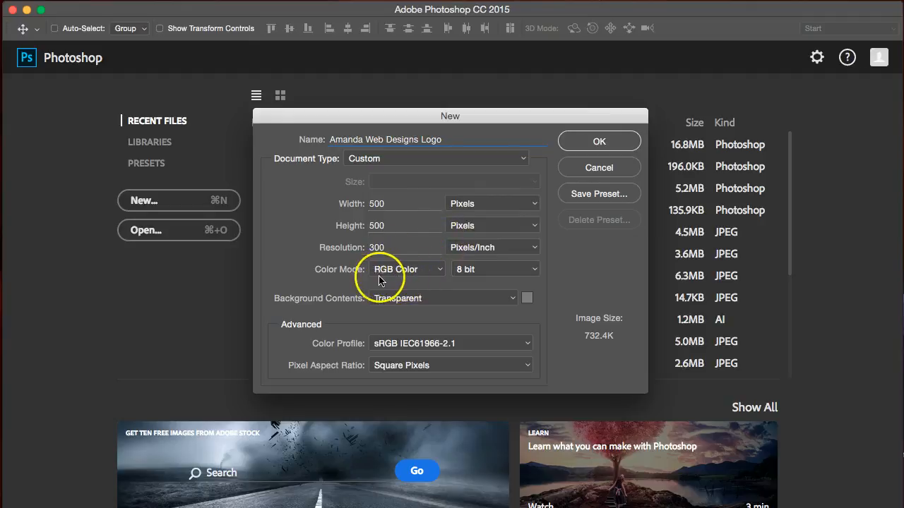
pyautogui.click(512, 302)
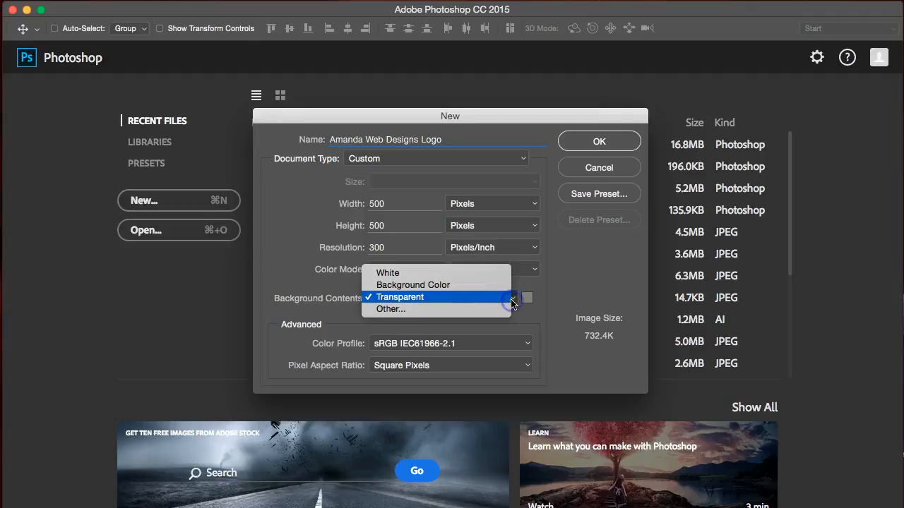
pyautogui.click(409, 301)
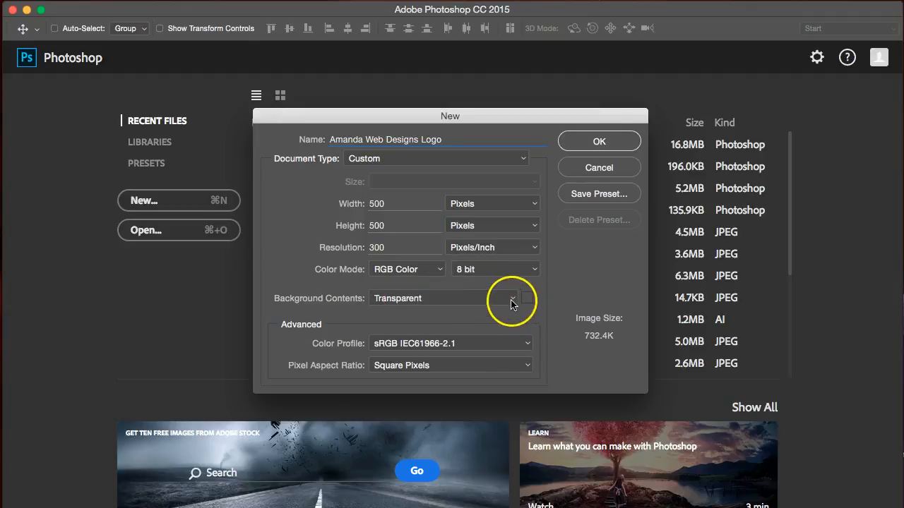
pyautogui.click(512, 303)
pyautogui.click(395, 298)
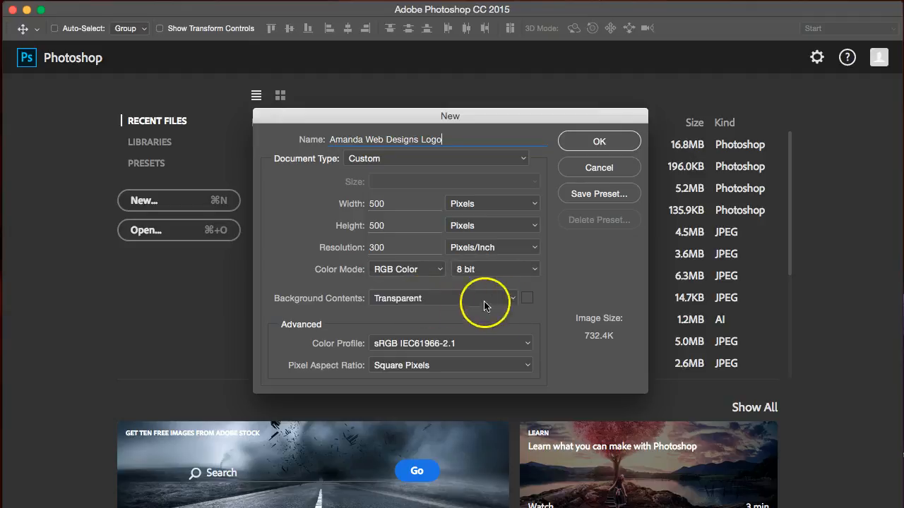
pyautogui.click(529, 299)
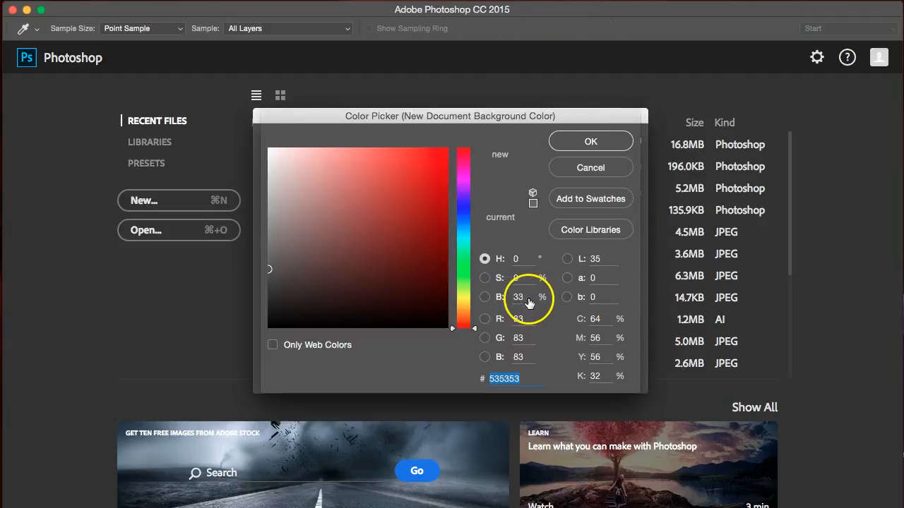
pyautogui.click(590, 168)
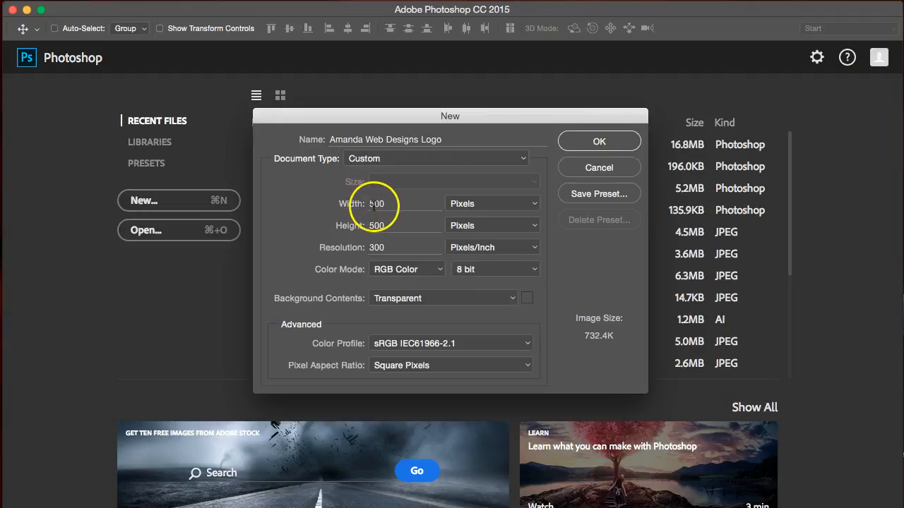
pyautogui.click(599, 142)
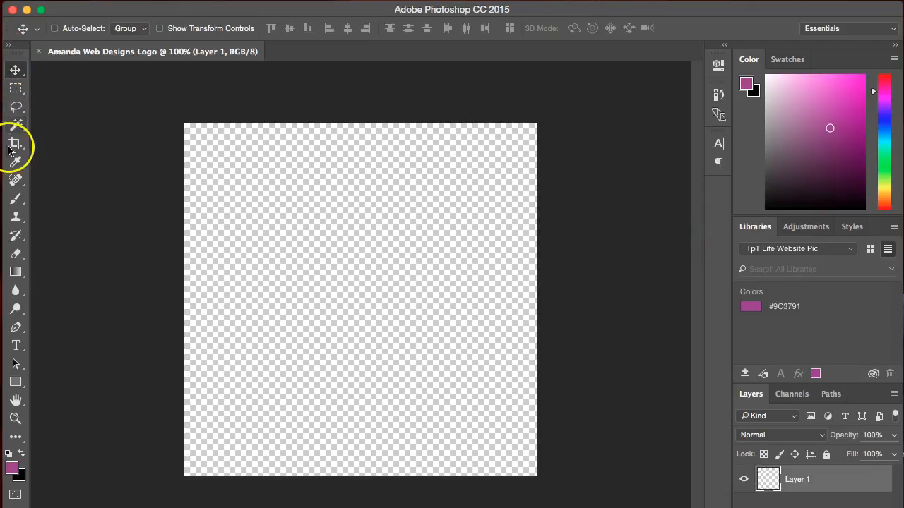
# Step: Look through the available tools and their variants, including the type, eraser, move, marquee, lasso, eyedropper and shape tools
pyautogui.click(24, 354)
pyautogui.moveTo(24, 355)
pyautogui.mouseDown()
pyautogui.moveTo(50, 357)
pyautogui.moveTo(61, 383)
pyautogui.moveTo(57, 270)
pyautogui.moveTo(18, 257)
pyautogui.moveTo(62, 252)
pyautogui.mouseUp()
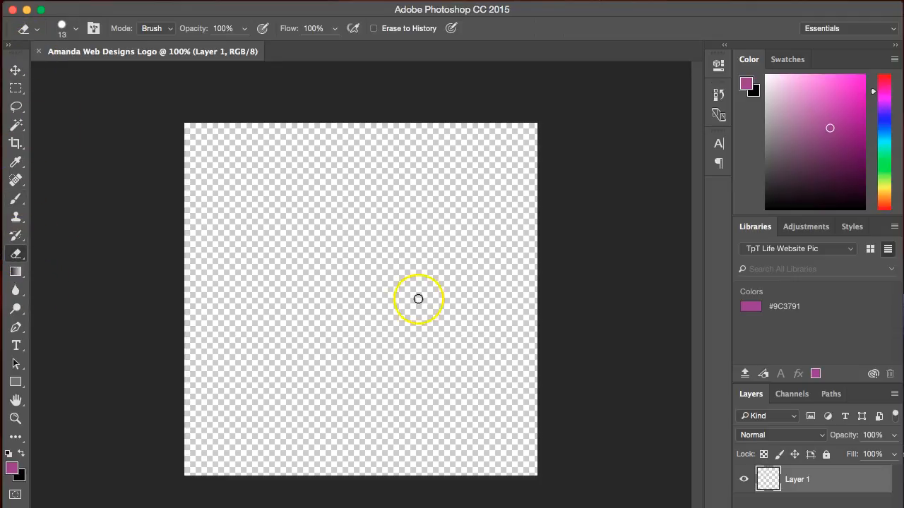
pyautogui.click(15, 70)
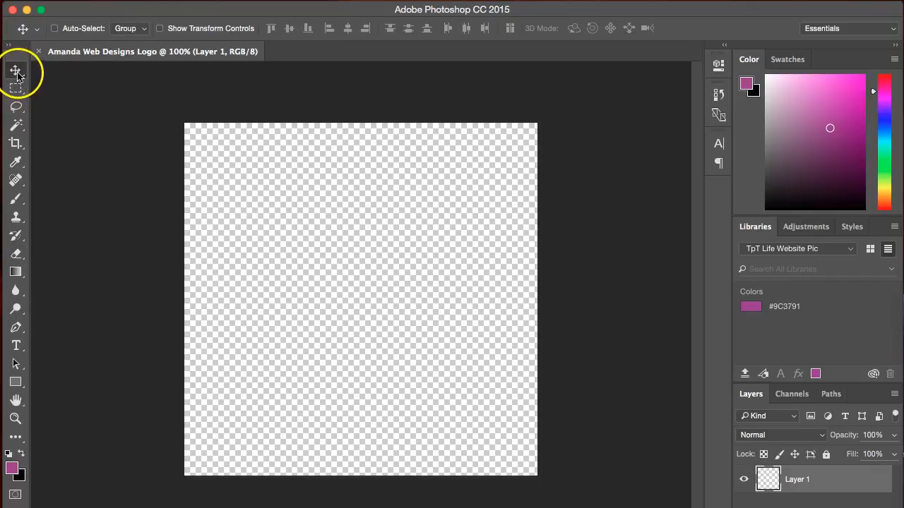
pyautogui.click(25, 93)
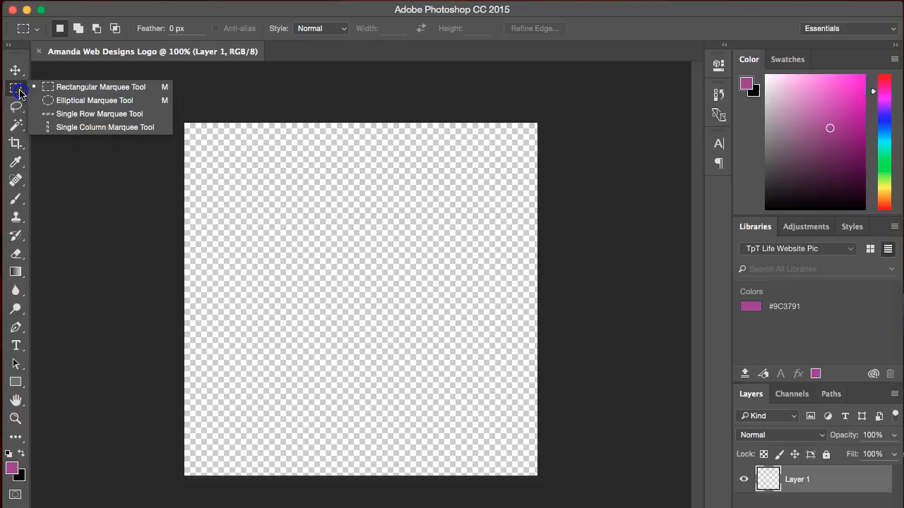
pyautogui.click(78, 127)
pyautogui.moveTo(24, 111)
pyautogui.mouseDown()
pyautogui.moveTo(48, 115)
pyautogui.moveTo(58, 130)
pyautogui.moveTo(54, 106)
pyautogui.mouseUp()
pyautogui.click(23, 149)
pyautogui.moveTo(23, 151); pyautogui.dragTo(26, 182)
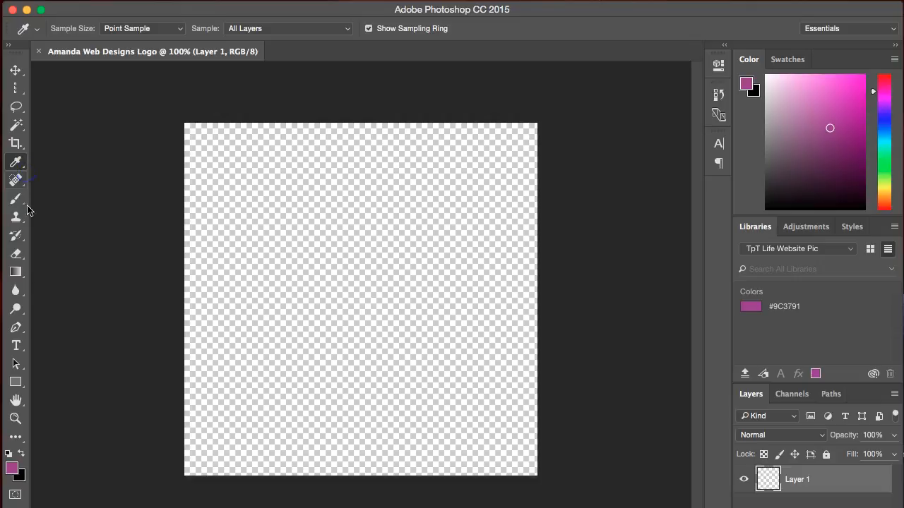
pyautogui.click(22, 386)
pyautogui.moveTo(21, 389); pyautogui.dragTo(54, 388)
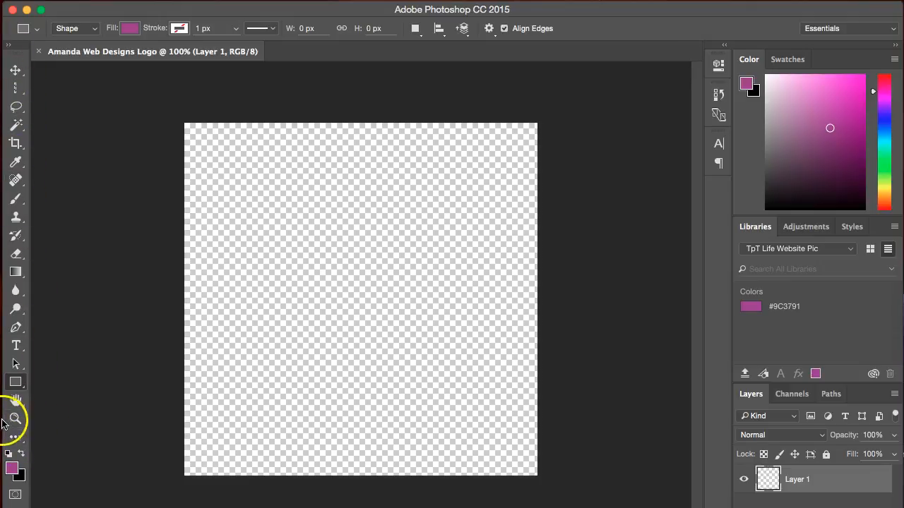
# Step: Swap the foreground and background colours back and forth
pyautogui.click(19, 457)
pyautogui.click(19, 457)
pyautogui.click(20, 458)
pyautogui.click(20, 457)
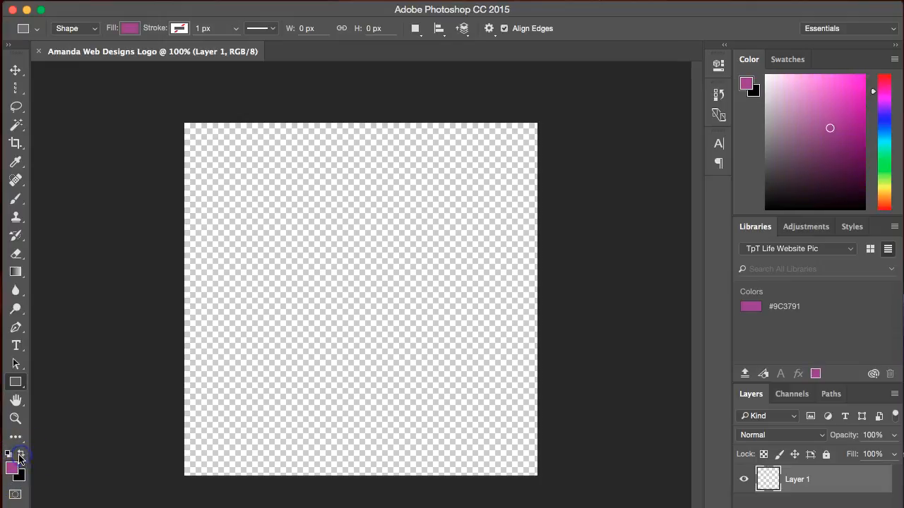
# Step: Pick a dark blue foreground colour and try swapping it with the background colour
pyautogui.moveTo(829, 126); pyautogui.dragTo(853, 170)
pyautogui.click(881, 131)
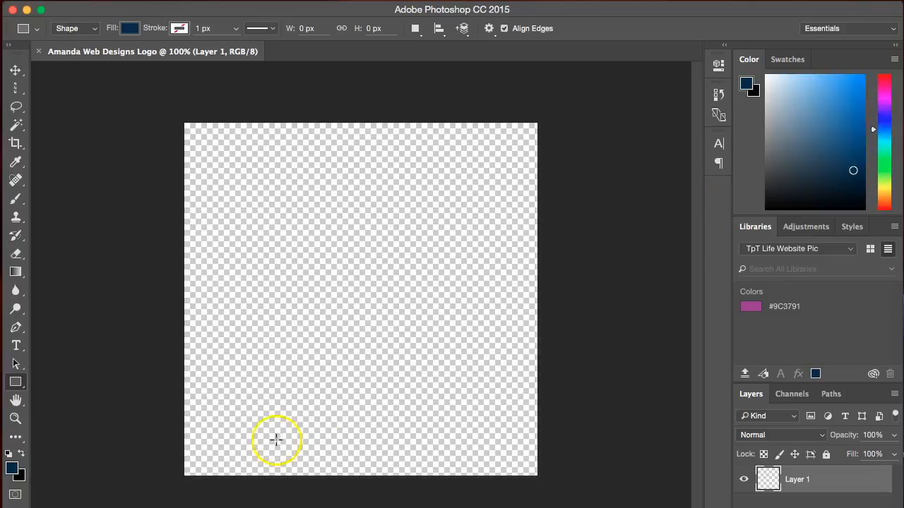
pyautogui.click(20, 453)
pyautogui.click(20, 453)
pyautogui.click(13, 467)
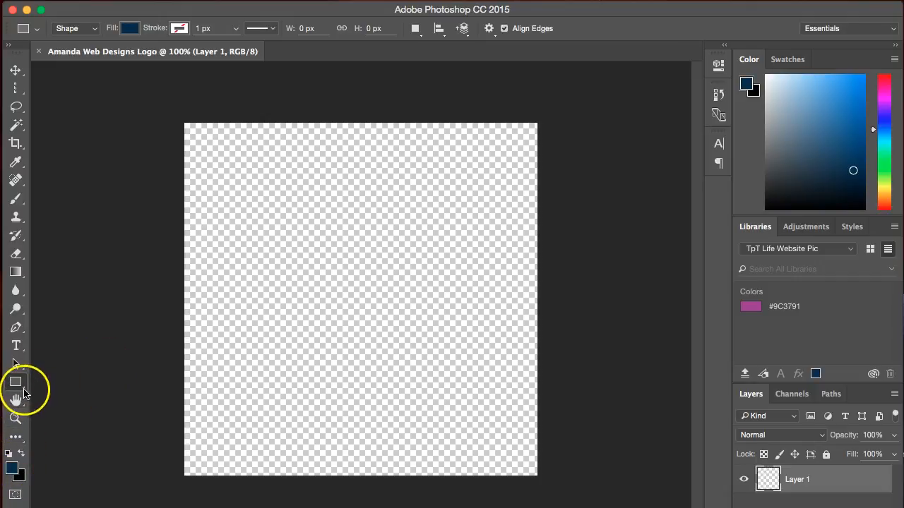
# Step: Pick the library colour #9C3791 as foreground and draw an ellipse about 276 × 263 px in the upper middle of the canvas
pyautogui.moveTo(25, 391); pyautogui.dragTo(57, 404)
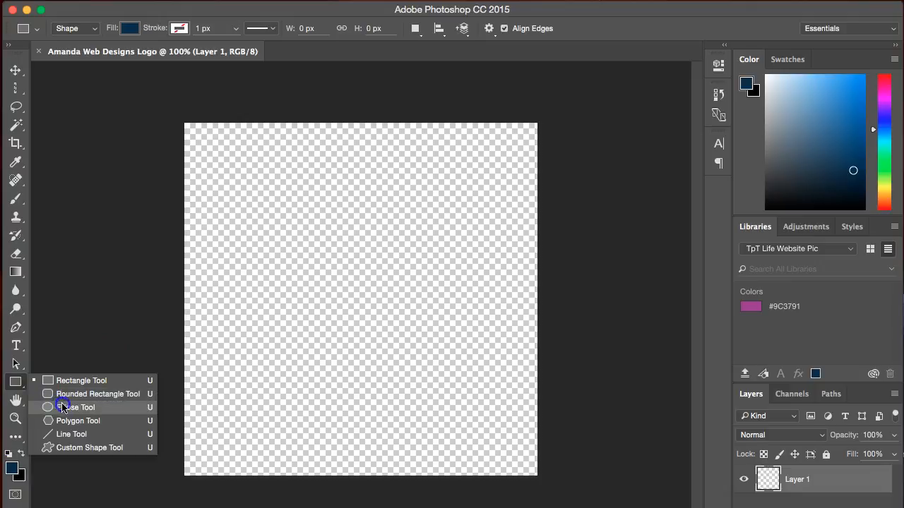
pyautogui.click(64, 407)
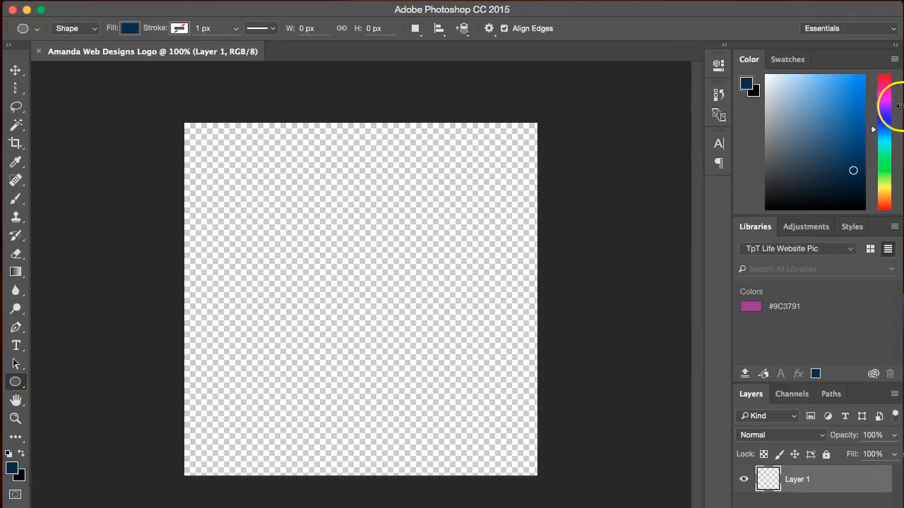
pyautogui.click(752, 308)
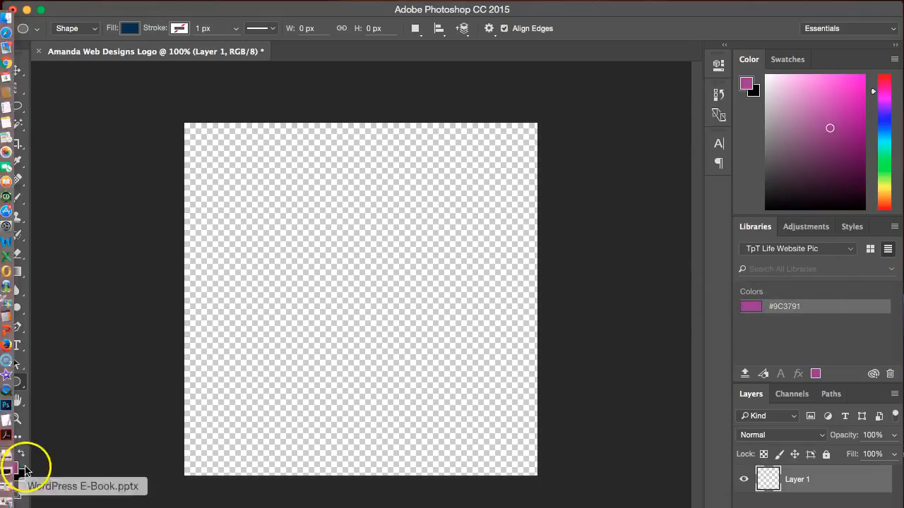
pyautogui.moveTo(283, 176)
pyautogui.mouseDown()
pyautogui.moveTo(319, 202)
pyautogui.moveTo(430, 338)
pyautogui.moveTo(476, 360)
pyautogui.mouseUp()
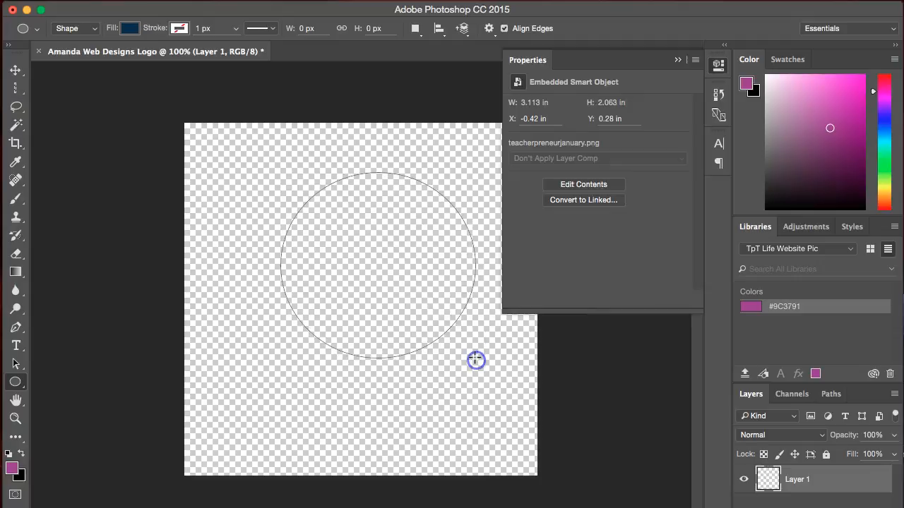
# Step: Fill the ellipse with the library colour #9C3791 and collapse its shape properties
pyautogui.click(11, 468)
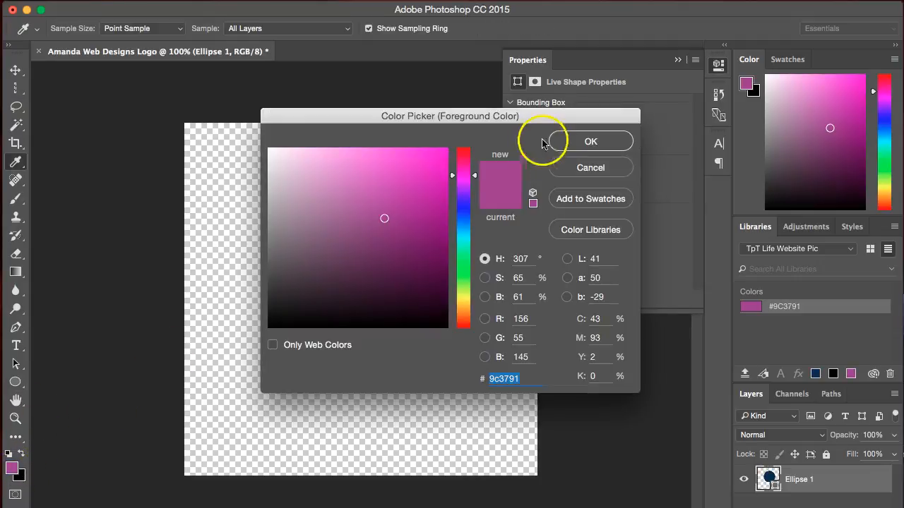
pyautogui.click(593, 142)
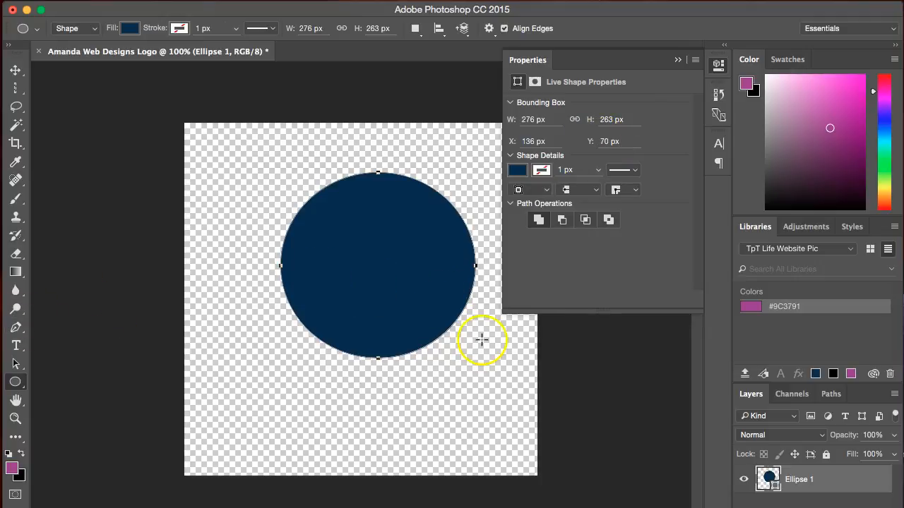
pyautogui.click(750, 308)
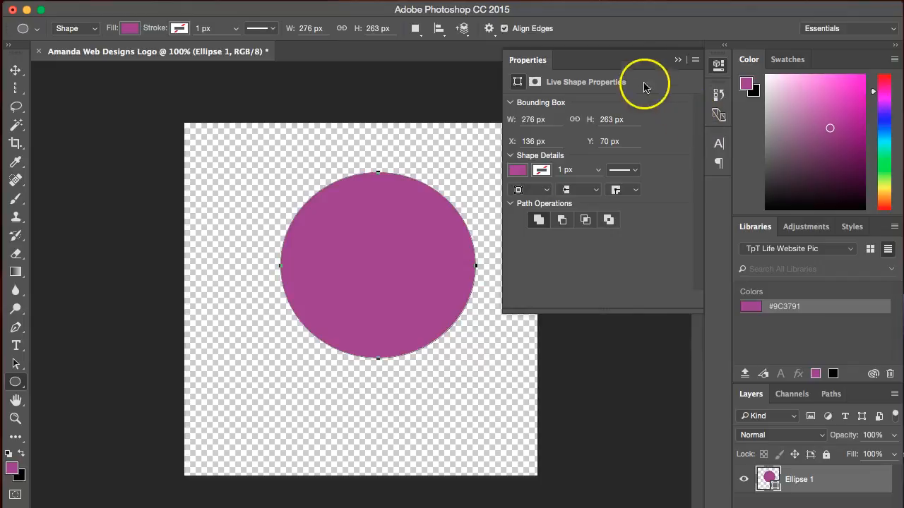
pyautogui.click(679, 59)
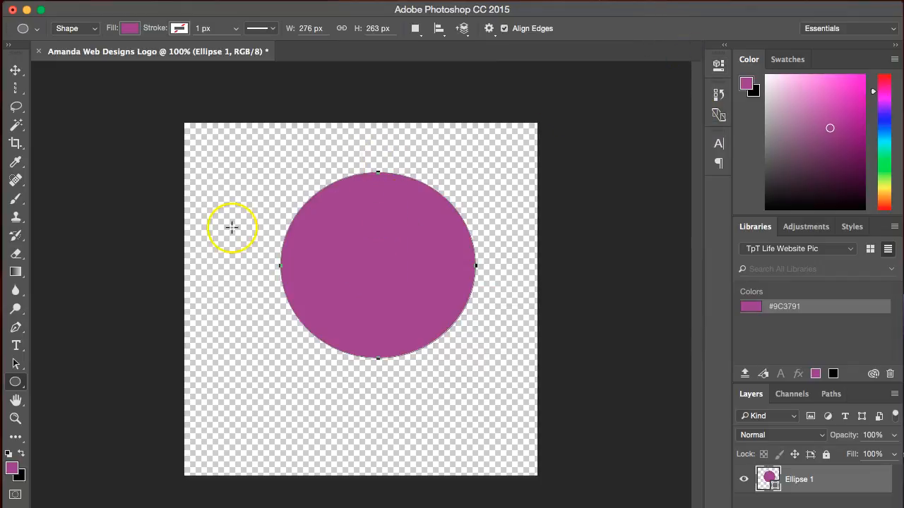
# Step: Free Transform the ellipse into a wide oval of about 125% width and 62% height, and apply the transformation
pyautogui.click(15, 70)
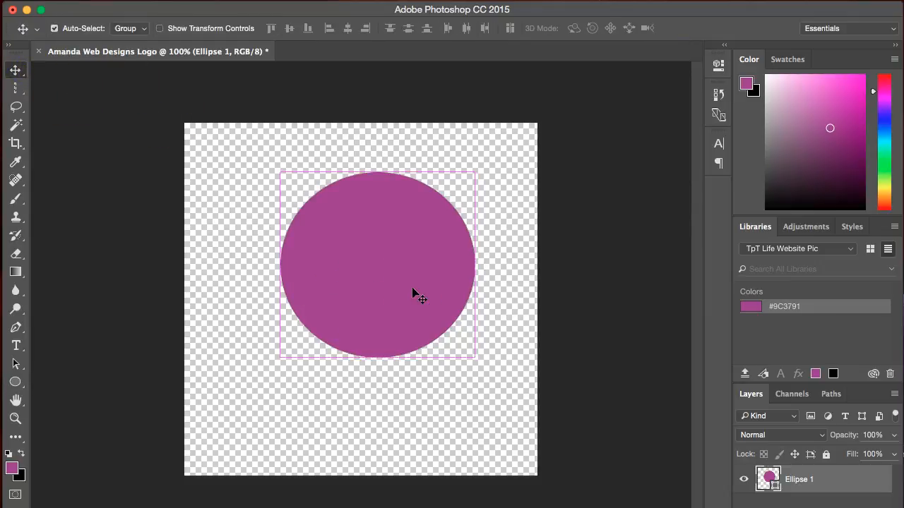
pyautogui.hotkey('ctrl', 't')
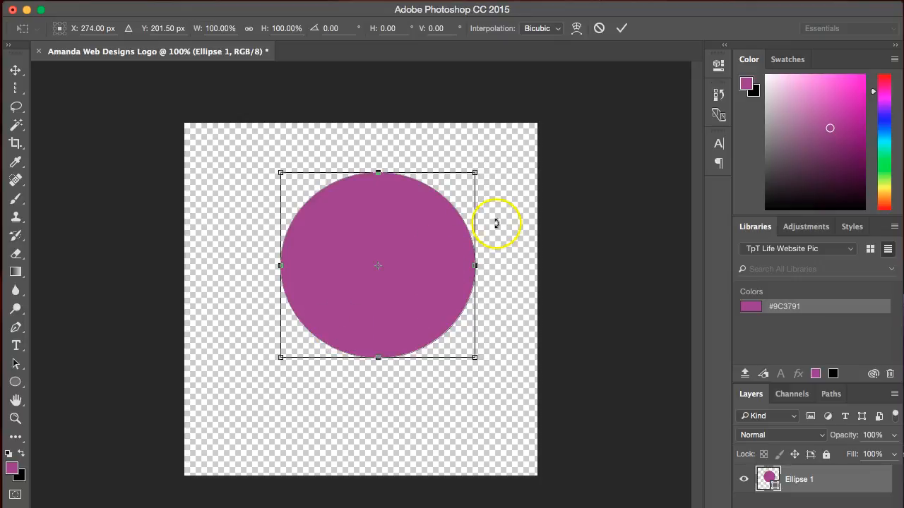
pyautogui.moveTo(474, 175); pyautogui.dragTo(524, 245)
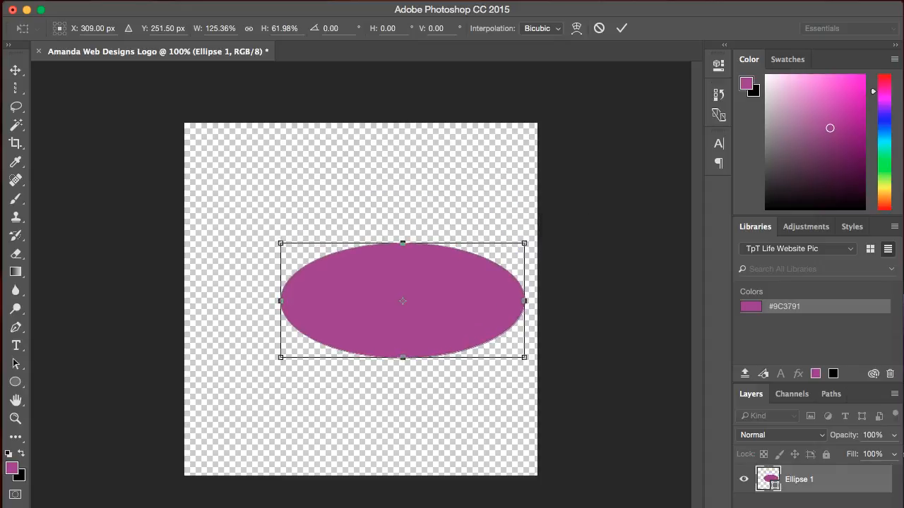
pyautogui.click(127, 0)
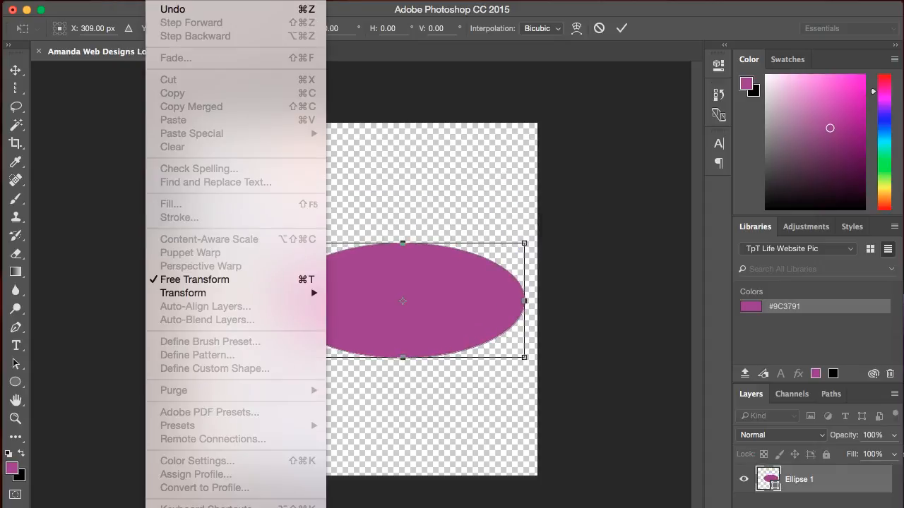
pyautogui.click(159, 0)
pyautogui.click(16, 71)
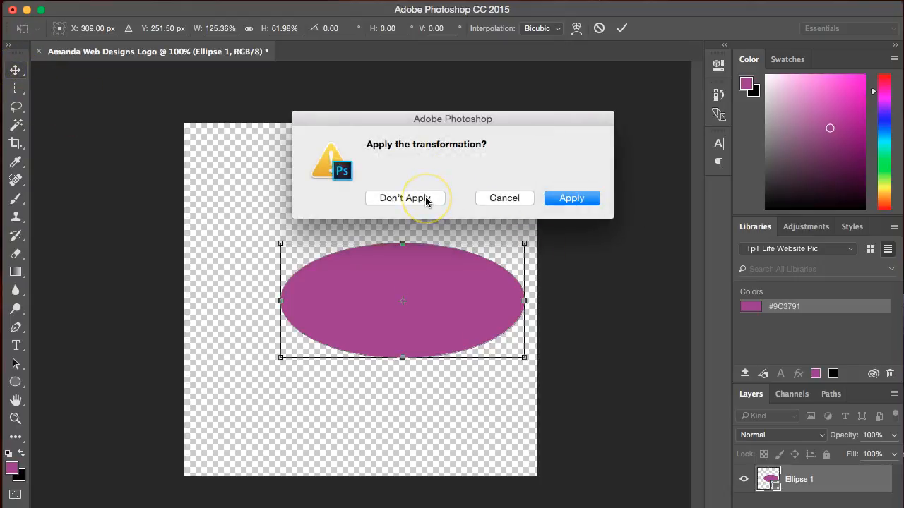
pyautogui.click(572, 198)
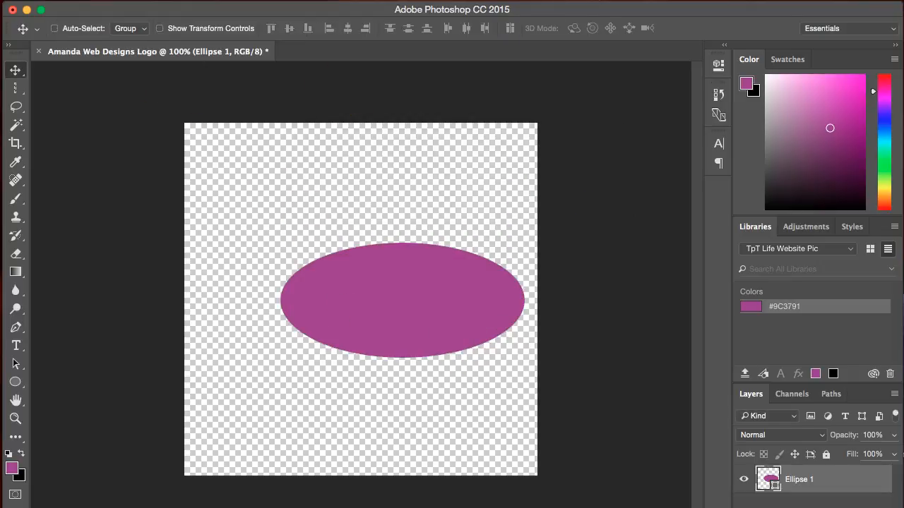
# Step: Step back to undo the ellipse's last Free Transform
pyautogui.click(156, 2)
pyautogui.moveTo(129, 1)
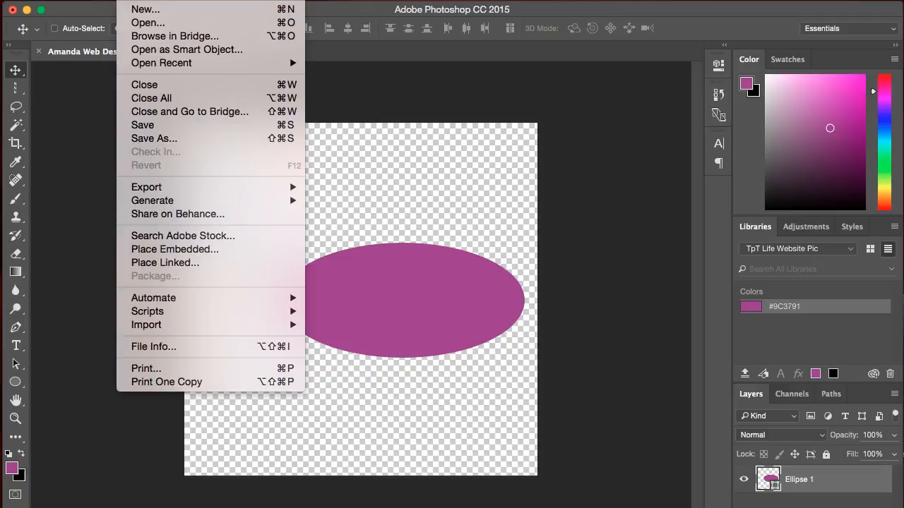
pyautogui.moveTo(156, 1)
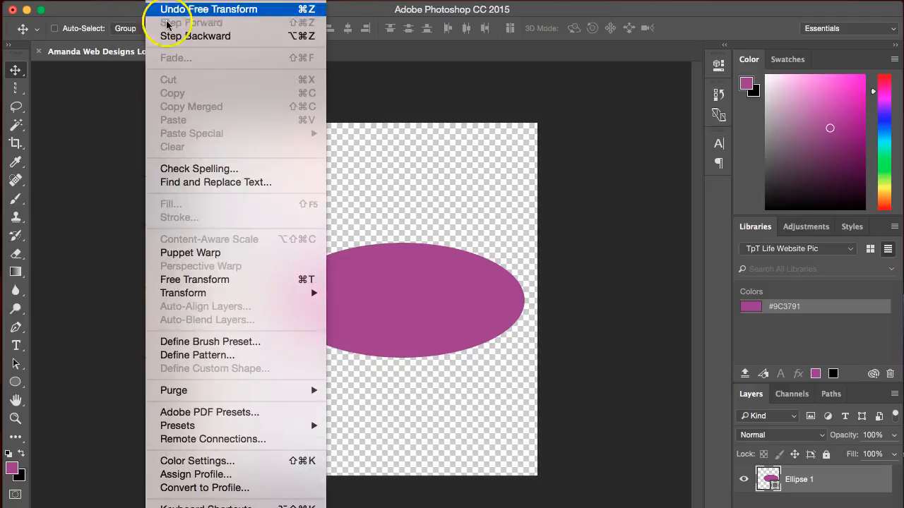
pyautogui.click(180, 36)
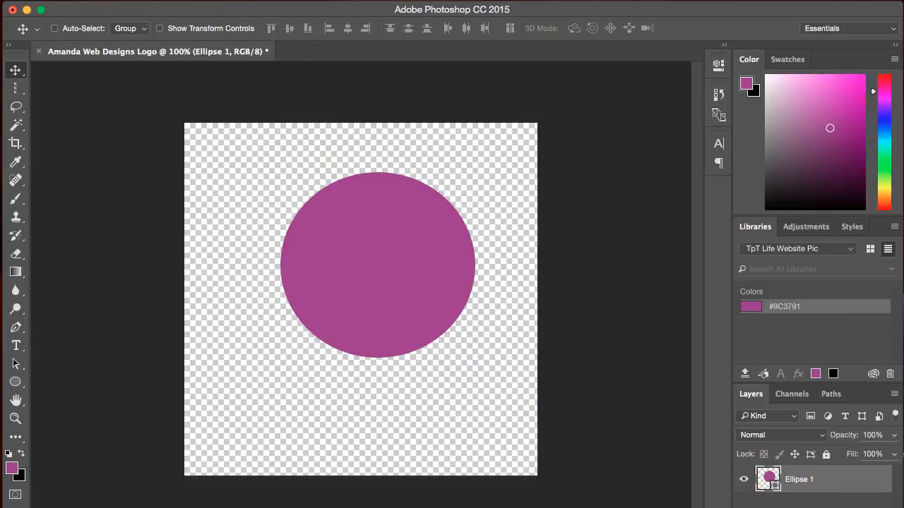
# Step: Add two empty layers above the ellipse and rename the ellipse's layer as Circle
pyautogui.moveTo(902, 507)
pyautogui.mouseDown()
pyautogui.moveTo(872, 501)
pyautogui.moveTo(897, 501)
pyautogui.mouseUp()
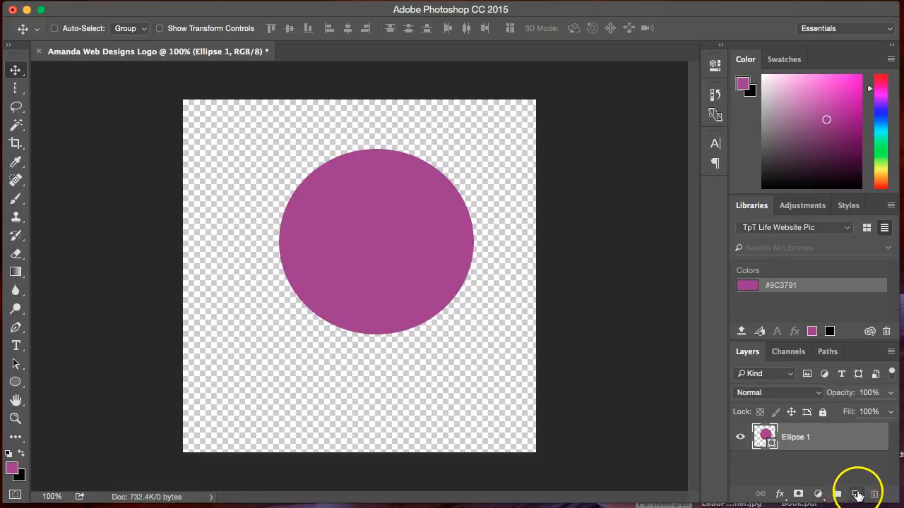
pyautogui.click(856, 497)
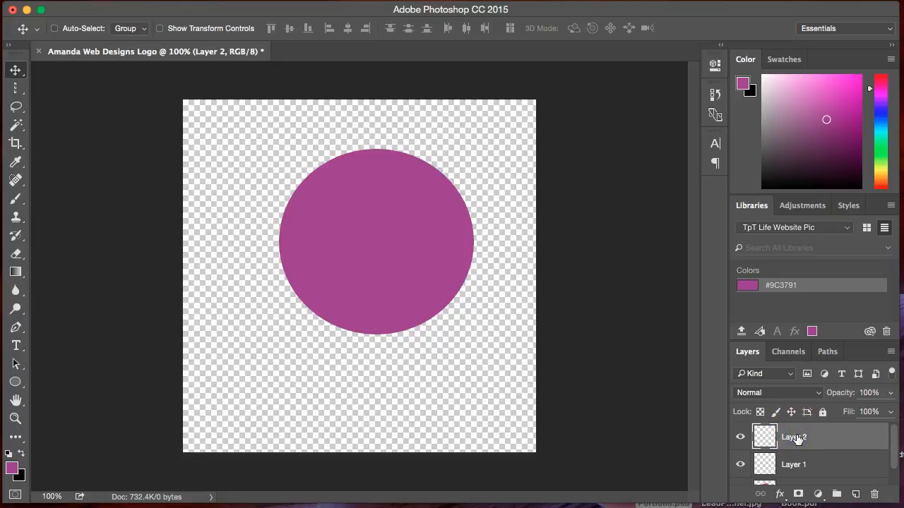
pyautogui.scroll(-2, 804, 454)
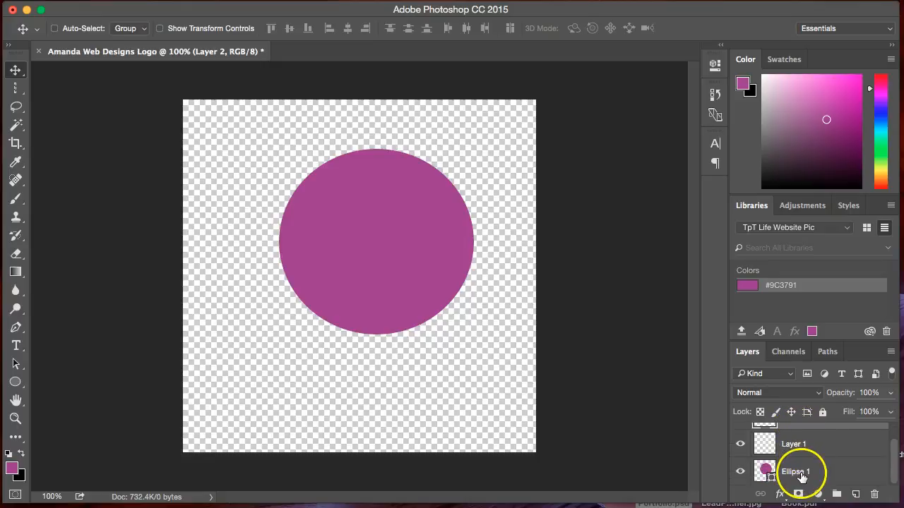
pyautogui.doubleClick(801, 477)
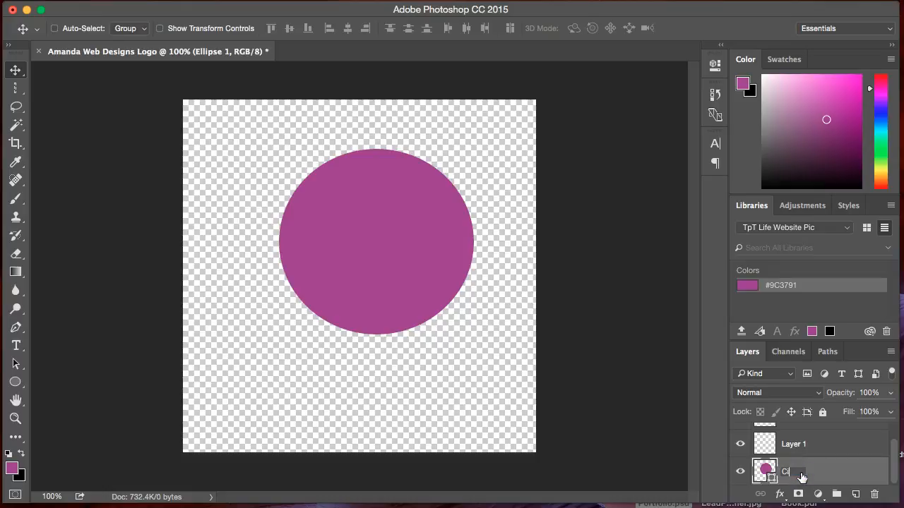
pyautogui.click(641, 434)
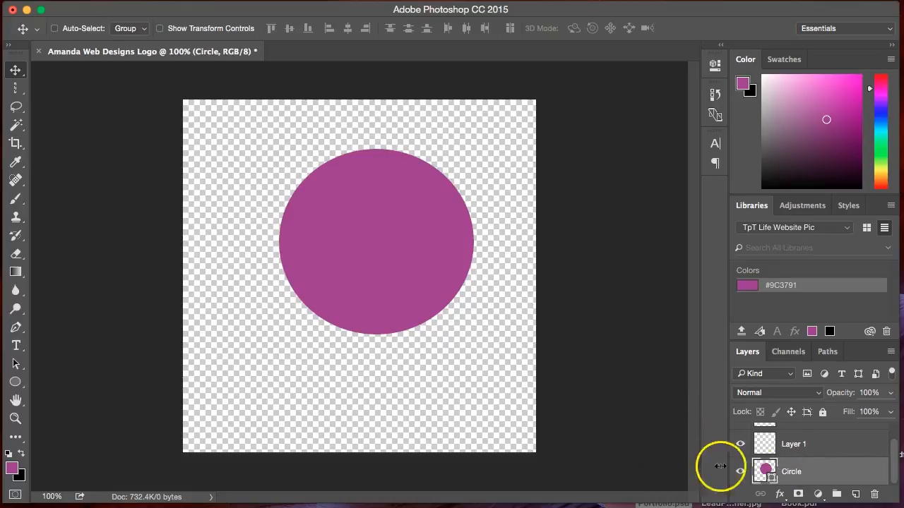
pyautogui.rightClick(784, 471)
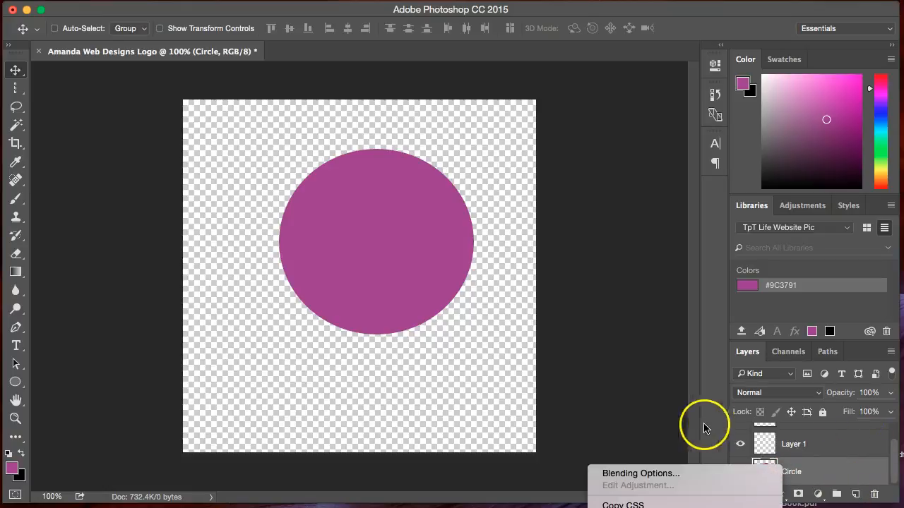
pyautogui.moveTo(622, 505)
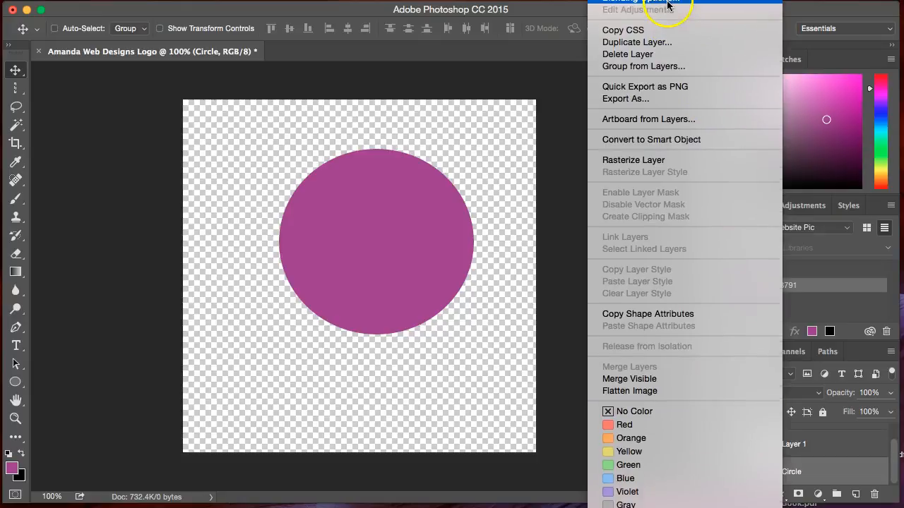
pyautogui.click(568, 139)
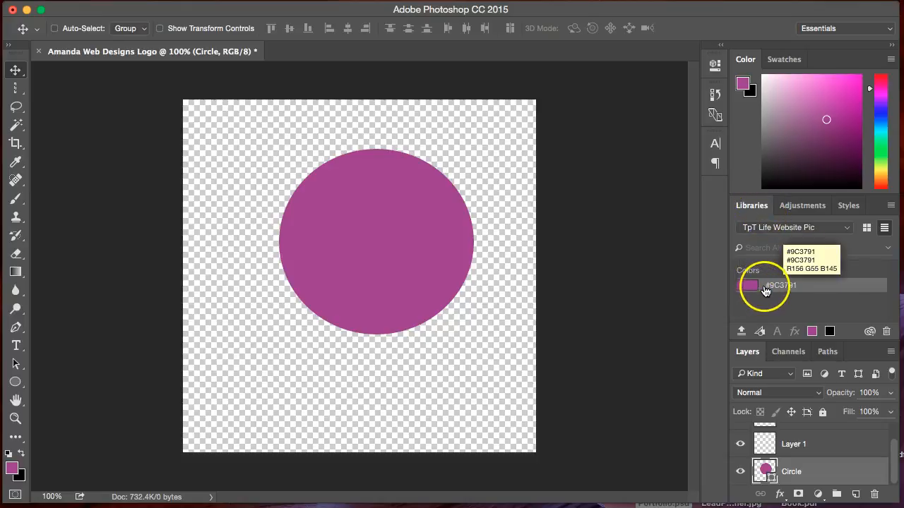
# Step: Add the black background colour #000000 to the TpT Life Website Pic library
pyautogui.click(845, 227)
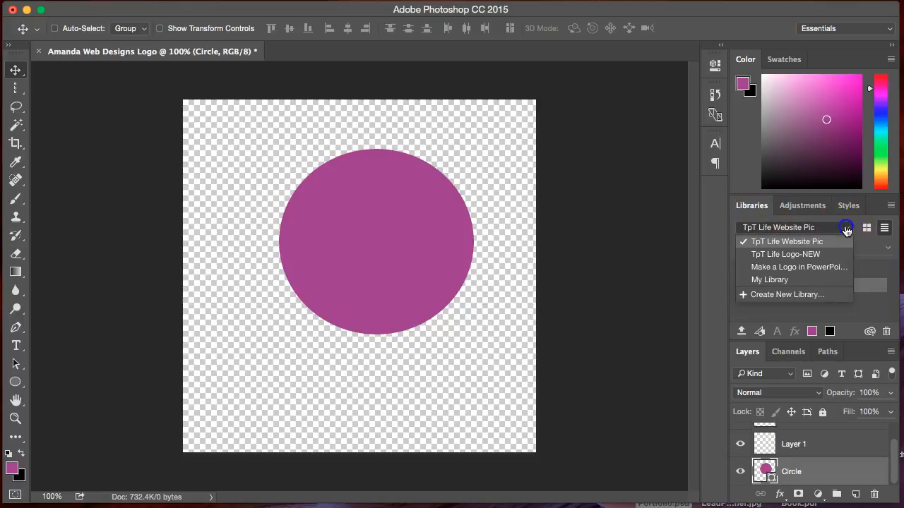
pyautogui.click(761, 312)
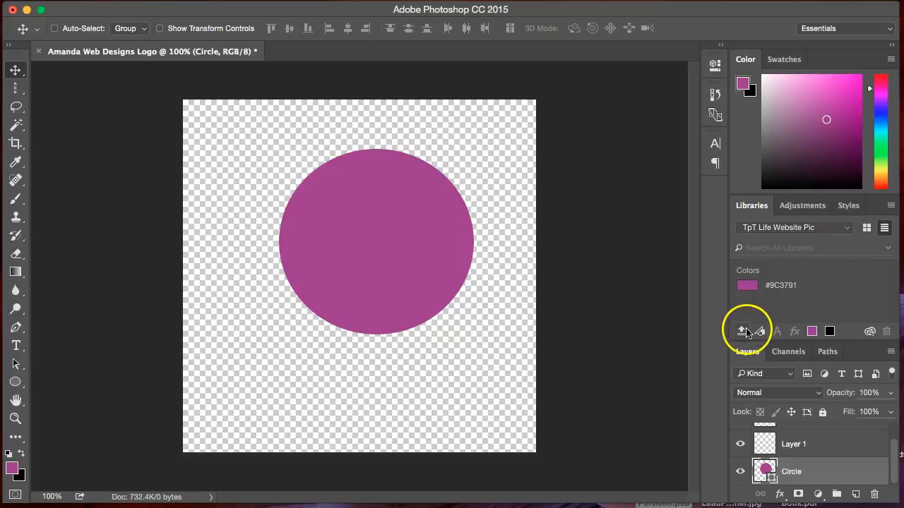
pyautogui.click(829, 331)
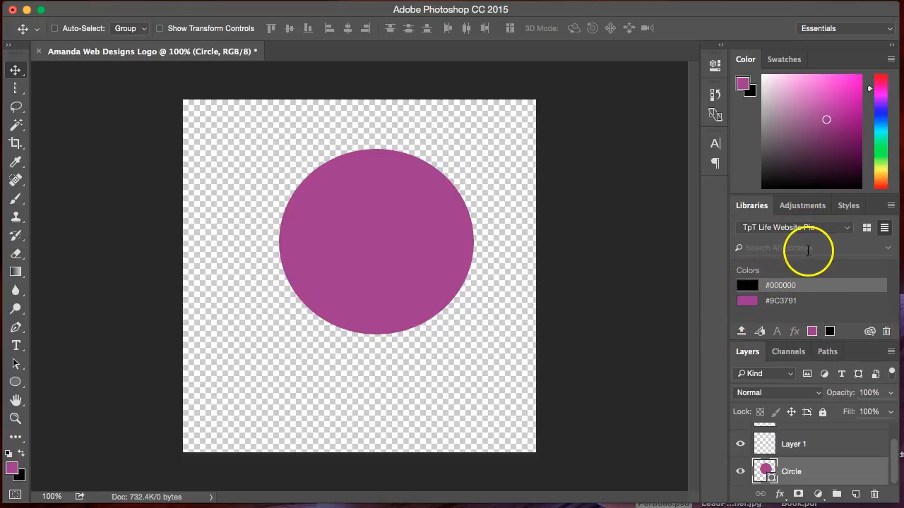
# Step: Switch to the Make a Logo in PowerPoint library and look through its saved items
pyautogui.click(846, 228)
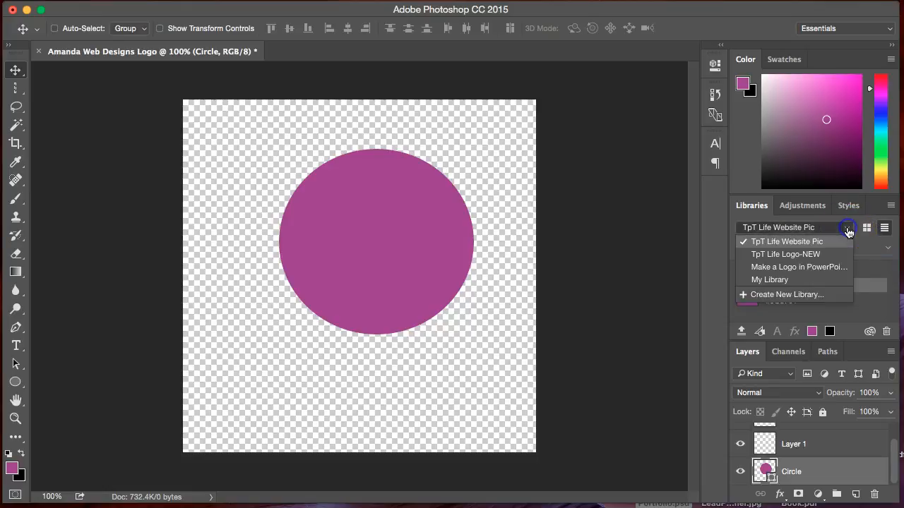
pyautogui.click(788, 269)
pyautogui.scroll(-5, 831, 302)
pyautogui.scroll(5, 831, 302)
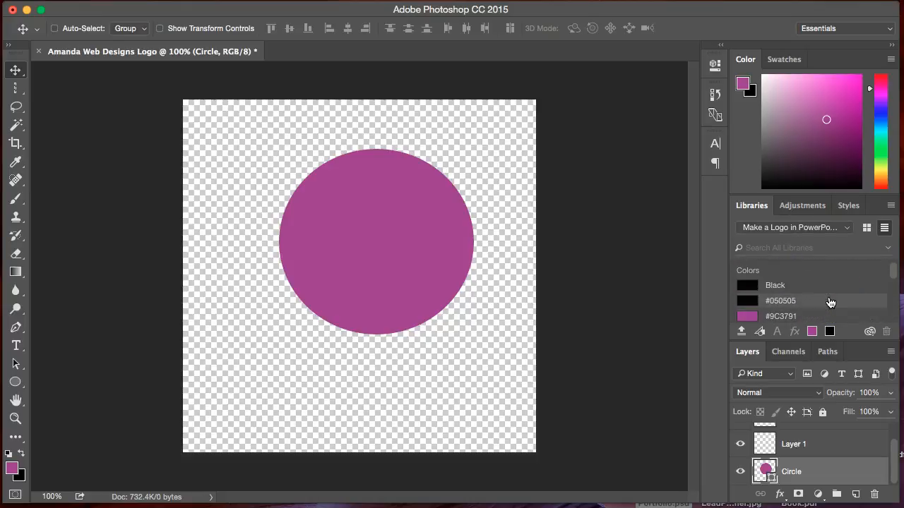
pyautogui.click(847, 228)
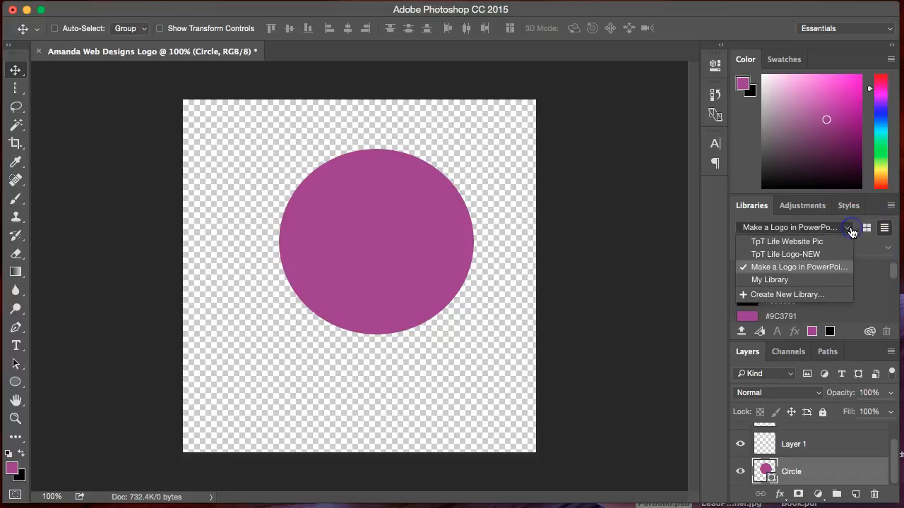
pyautogui.click(780, 296)
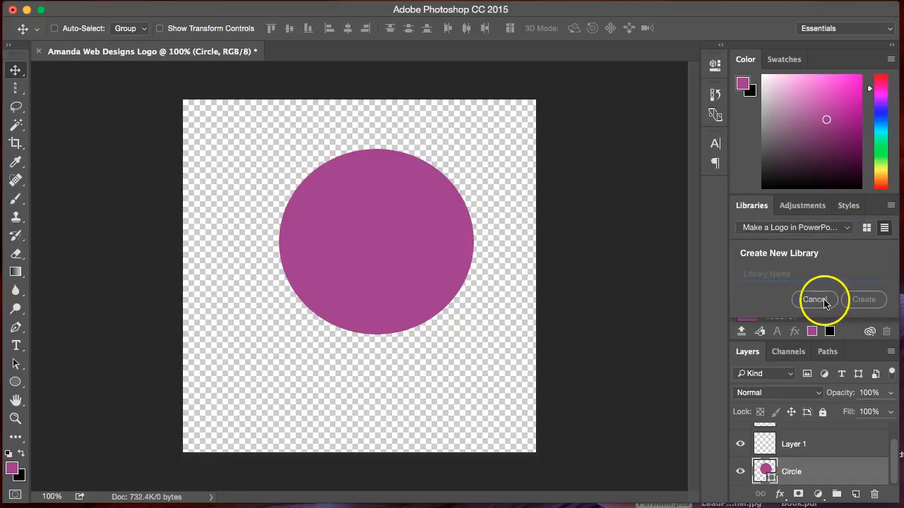
pyautogui.click(816, 300)
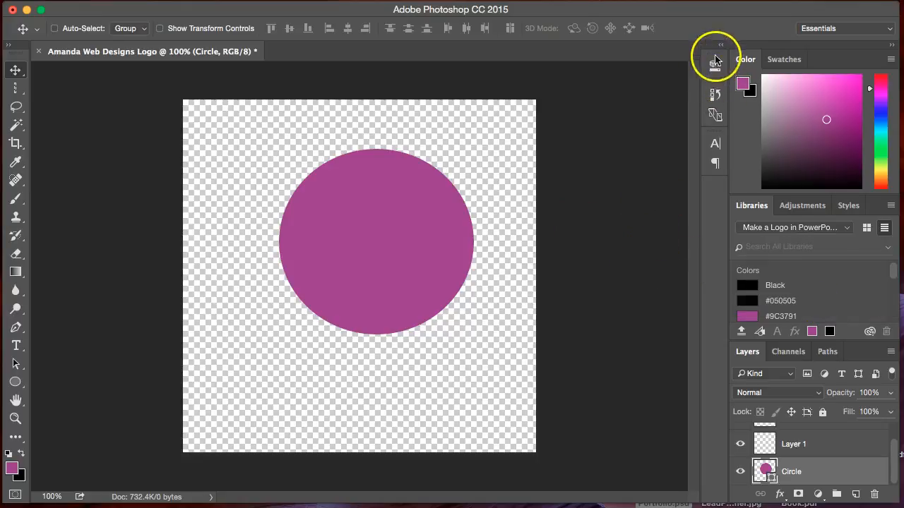
# Step: Examine the Character and Paragraph settings for text, and collapse them again
pyautogui.click(716, 144)
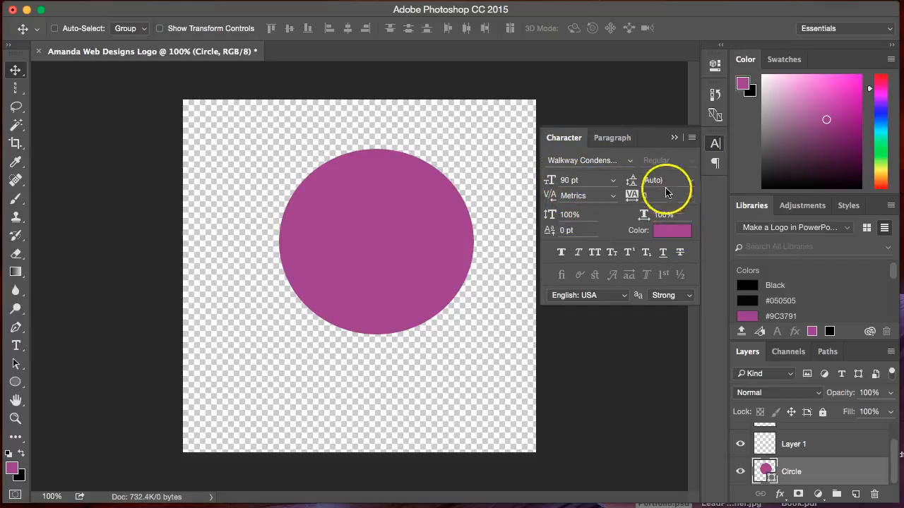
pyautogui.click(619, 143)
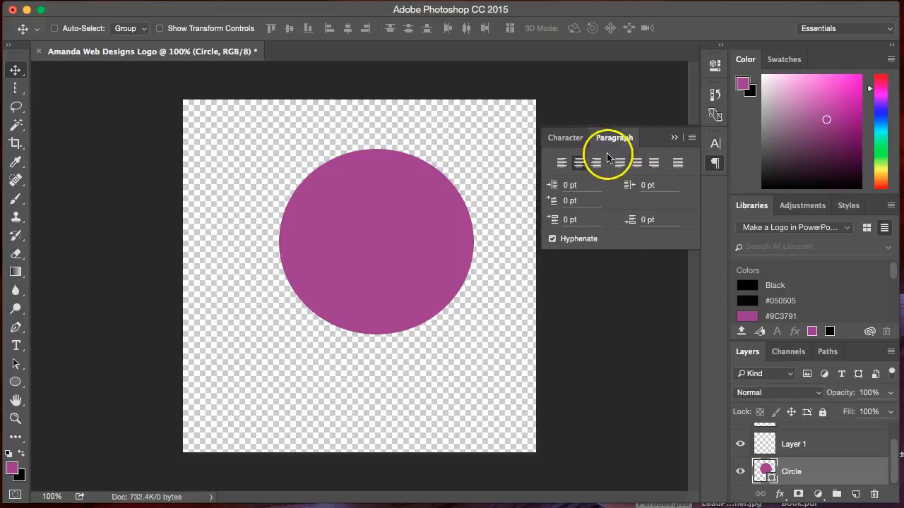
pyautogui.click(569, 139)
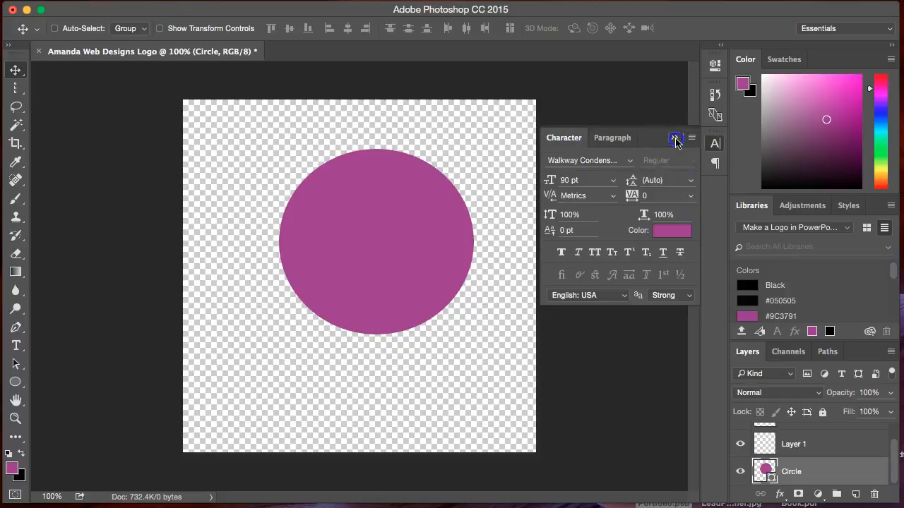
pyautogui.click(675, 139)
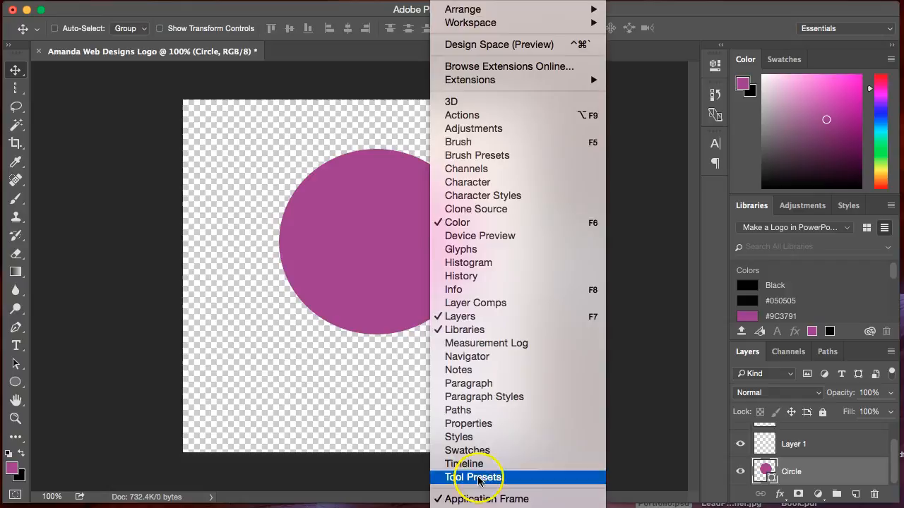
pyautogui.scroll(-1, 506, 365)
pyautogui.scroll(1, 507, 365)
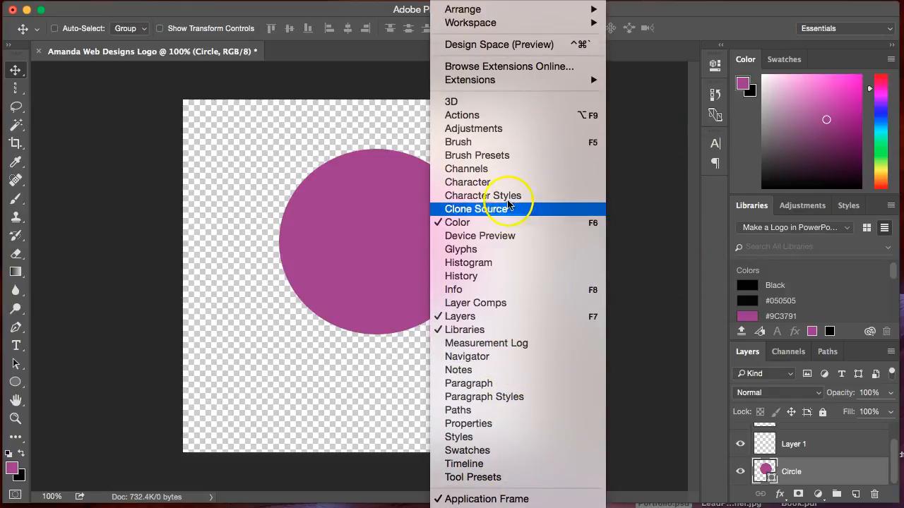
pyautogui.click(462, 183)
pyautogui.click(715, 144)
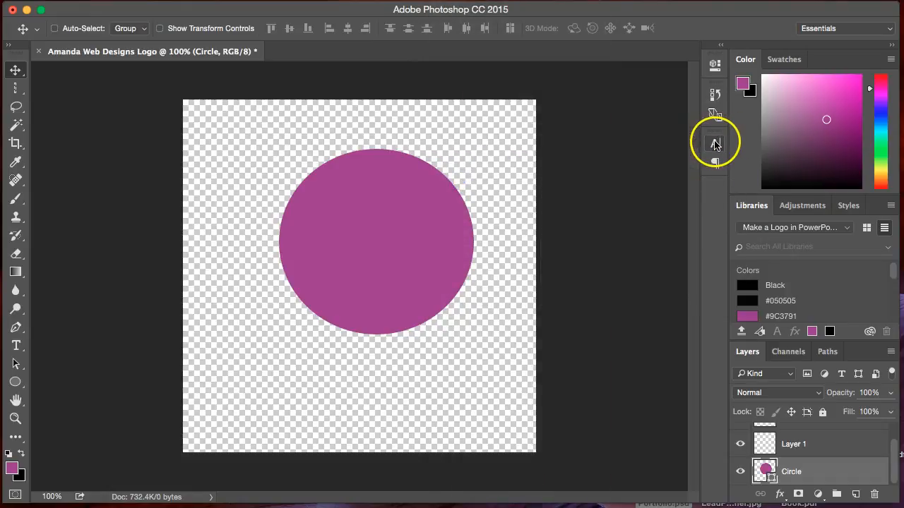
pyautogui.click(715, 144)
pyautogui.click(672, 141)
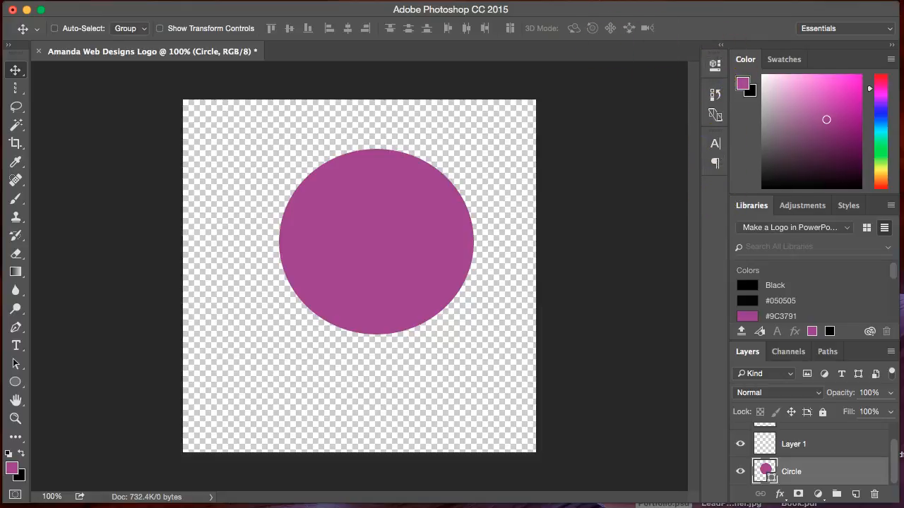
# Step: Show and collapse the circle's live shape properties, and move Properties below Paragraph in the collapsed panel dock
pyautogui.click(452, 1)
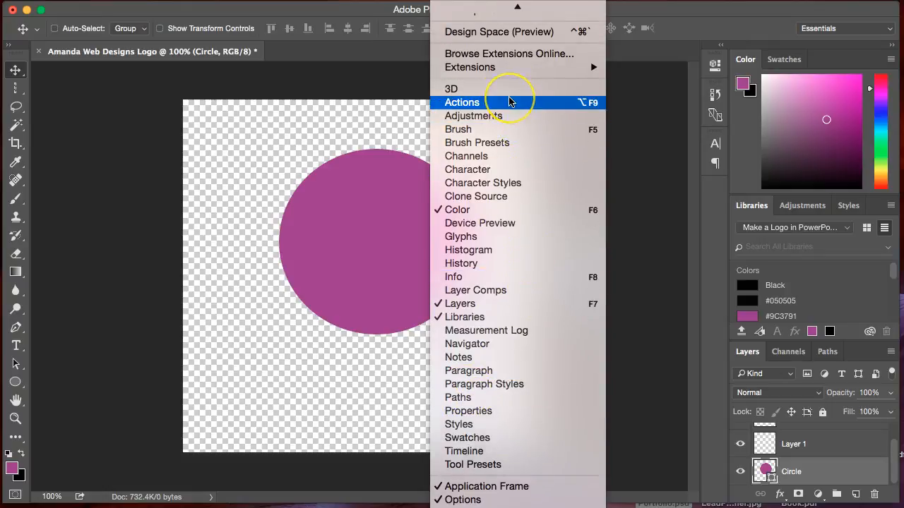
pyautogui.scroll(1, 510, 101)
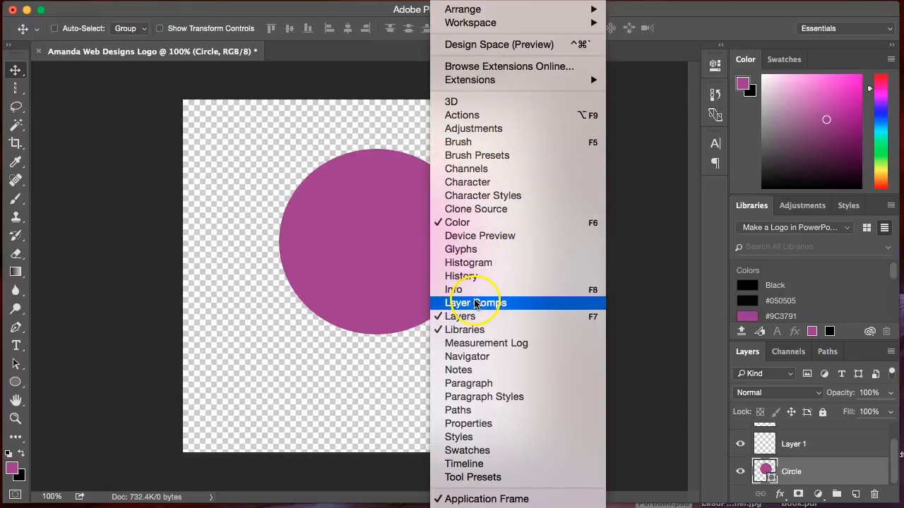
pyautogui.click(486, 426)
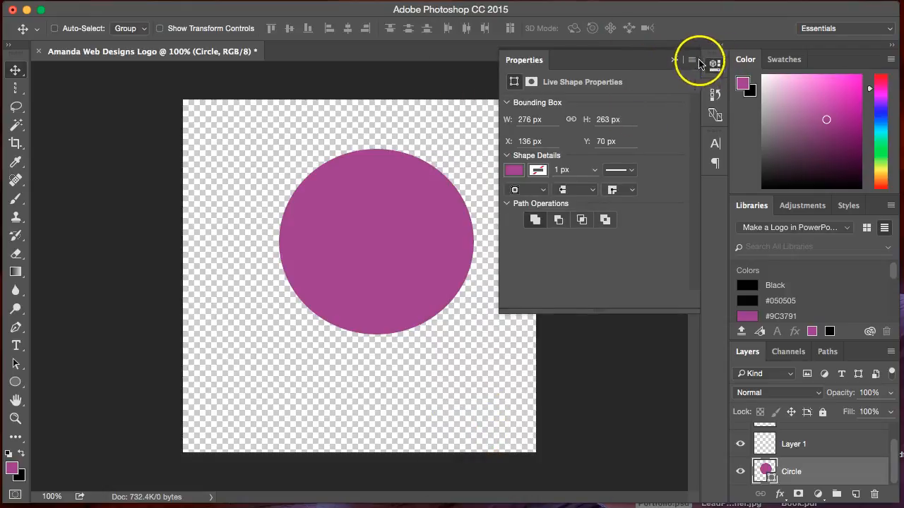
pyautogui.click(674, 59)
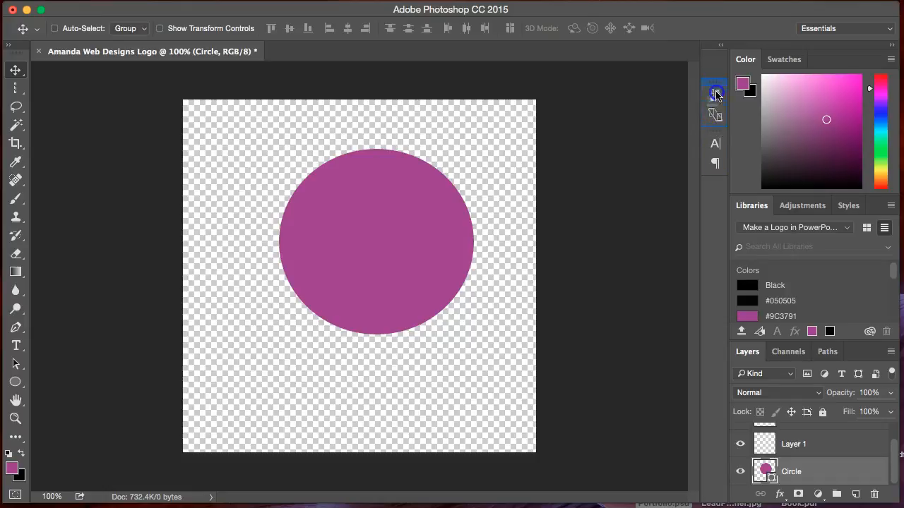
pyautogui.moveTo(717, 183); pyautogui.dragTo(716, 177)
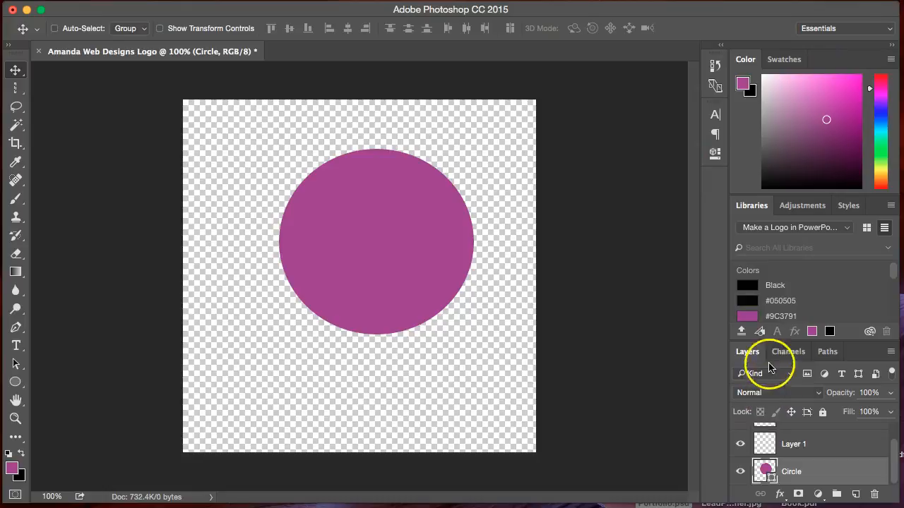
pyautogui.click(891, 352)
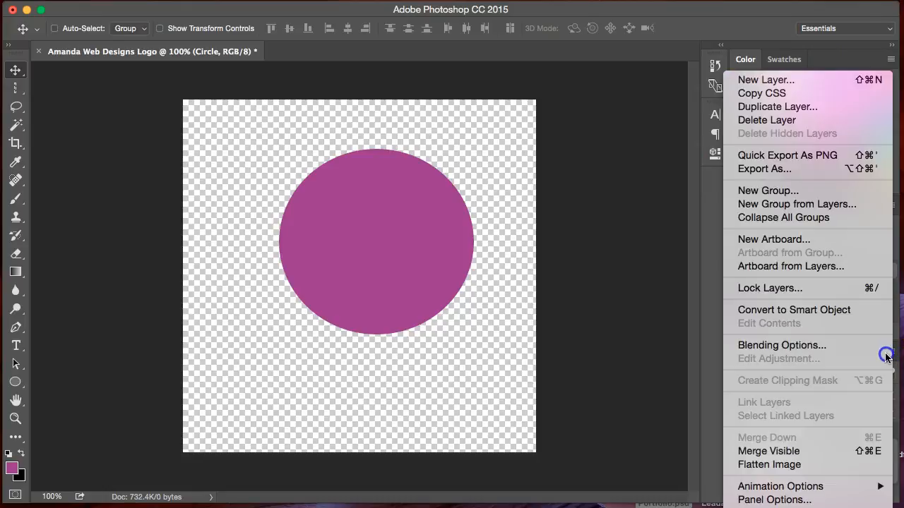
pyautogui.click(591, 357)
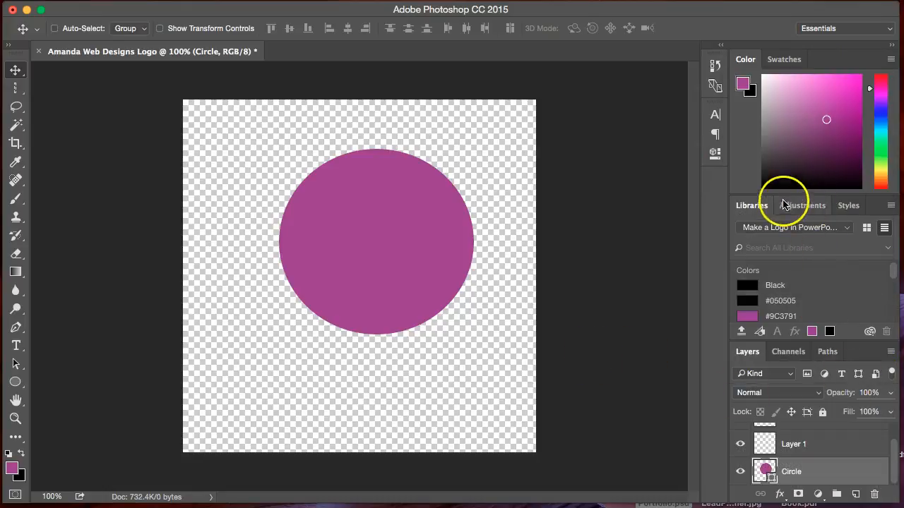
# Step: Move the Libraries panel out of the Adjustments group and dock it alongside Color and Swatches
pyautogui.moveTo(731, 213); pyautogui.dragTo(739, 371)
pyautogui.click(759, 207)
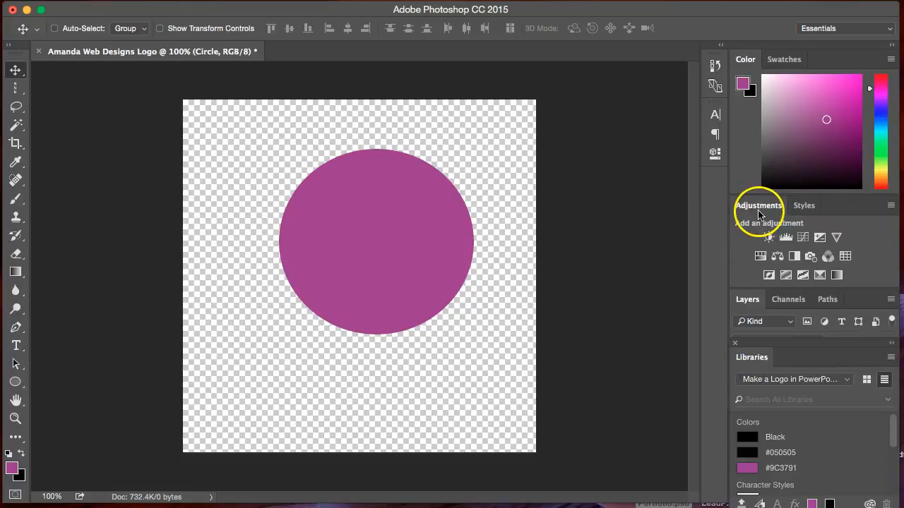
pyautogui.moveTo(750, 343); pyautogui.dragTo(760, 63)
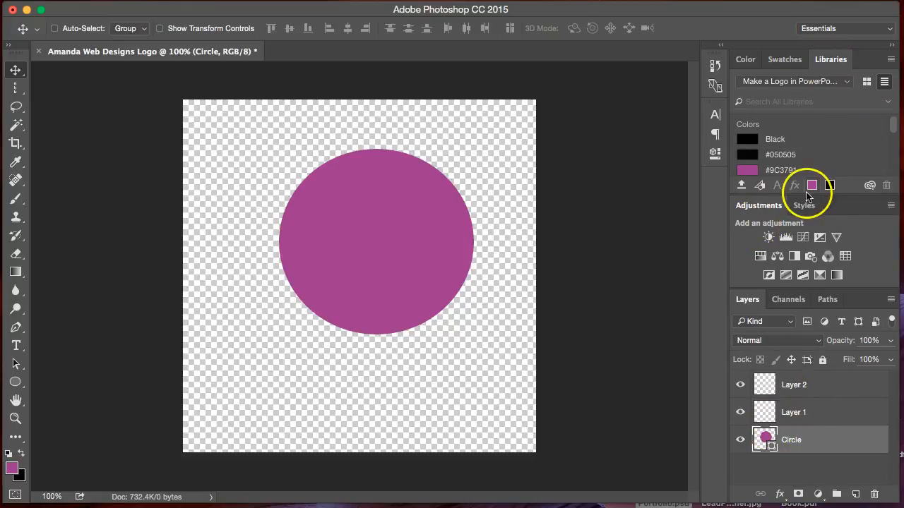
# Step: Add two Brightness/Contrast adjustment layers directly above the Circle layer
pyautogui.click(769, 238)
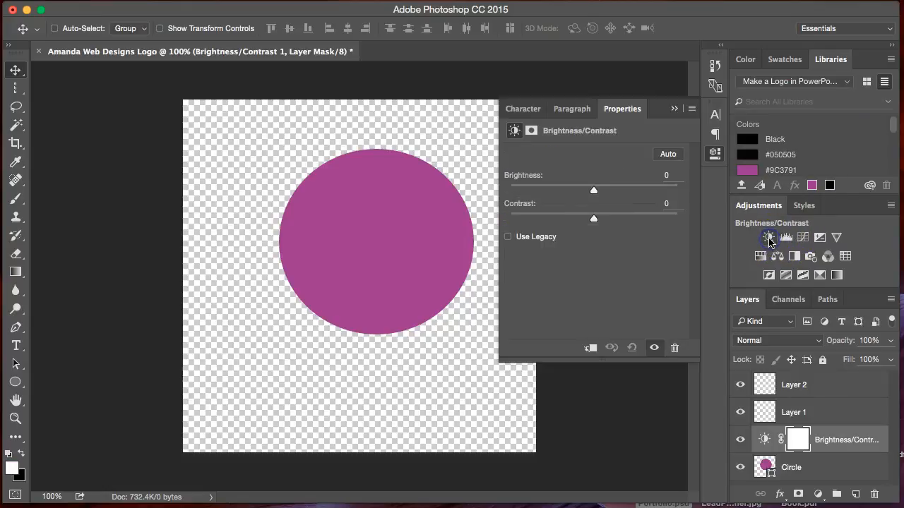
pyautogui.click(768, 238)
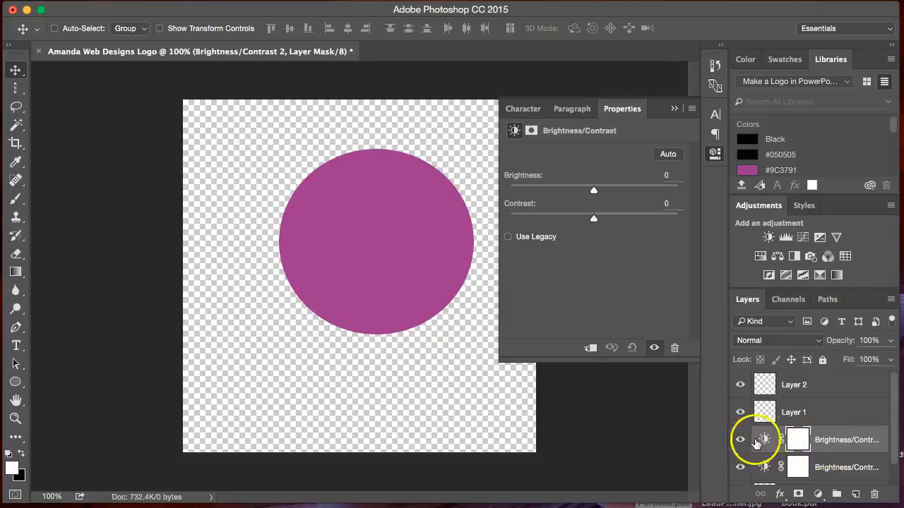
# Step: Delete both Brightness/Contrast adjustment layers, including the remaining one's layer mask
pyautogui.scroll(-1, 829, 442)
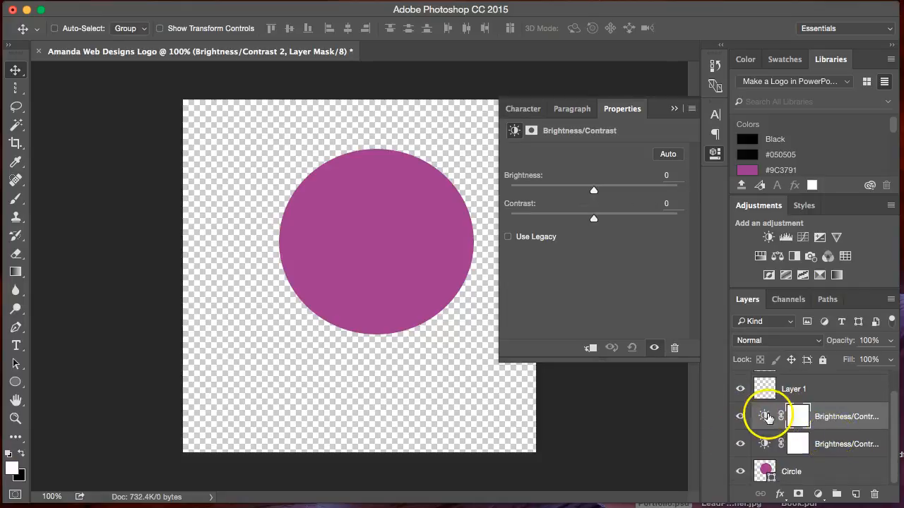
pyautogui.click(768, 418)
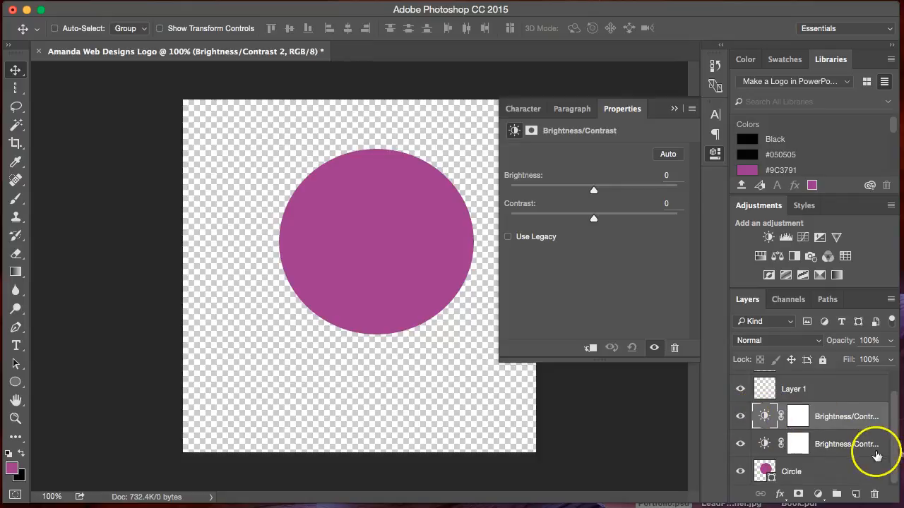
pyautogui.click(874, 494)
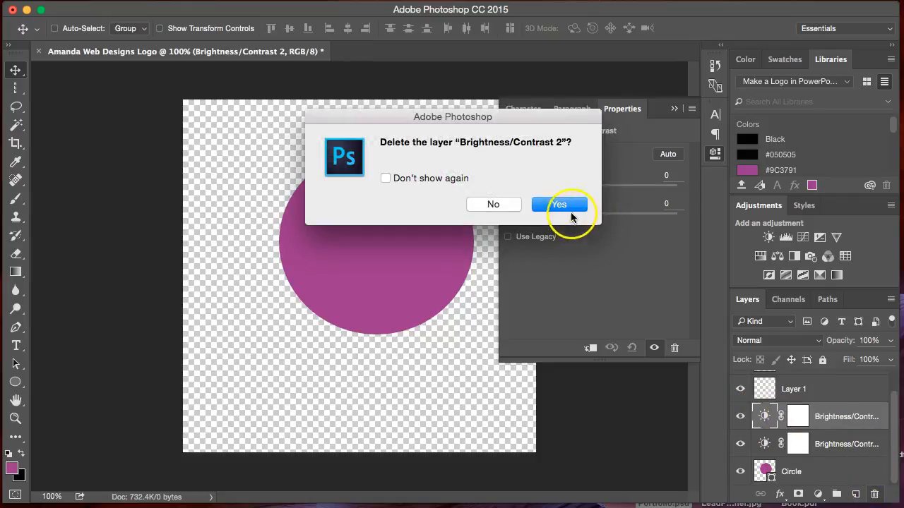
pyautogui.click(571, 213)
pyautogui.click(875, 494)
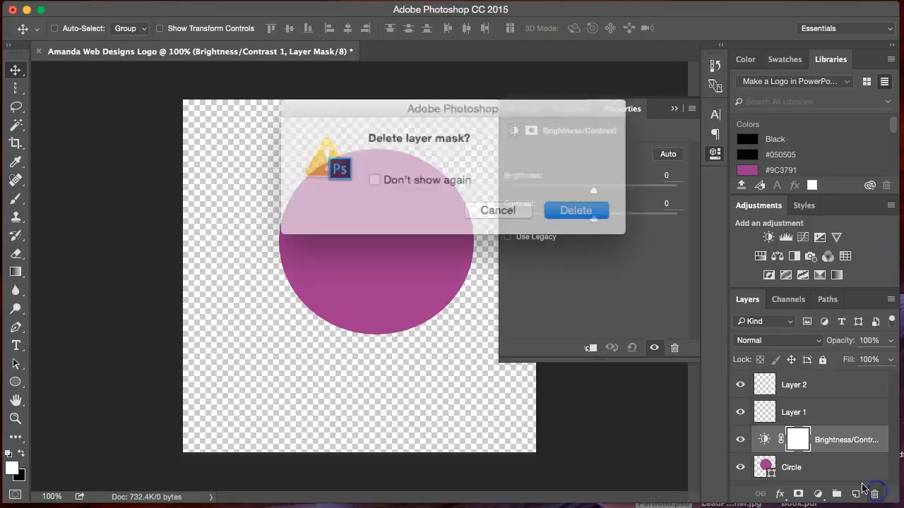
pyautogui.click(557, 203)
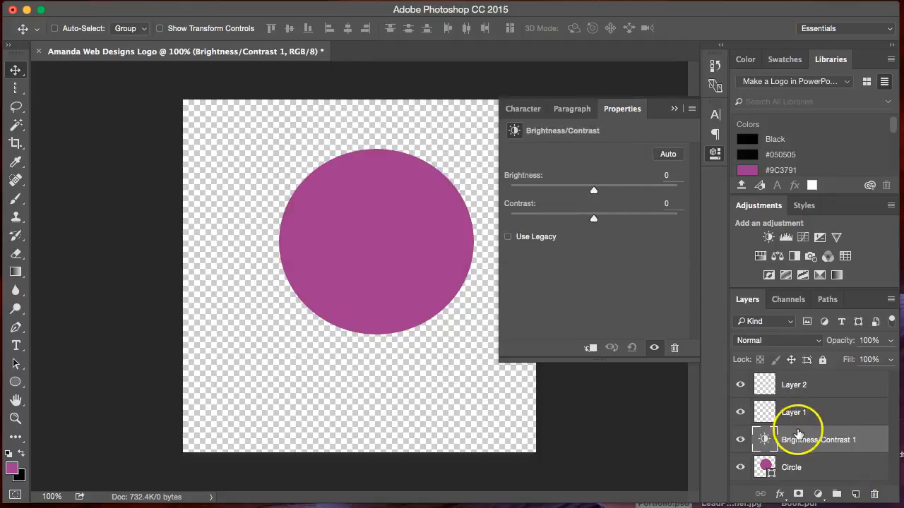
pyautogui.click(875, 494)
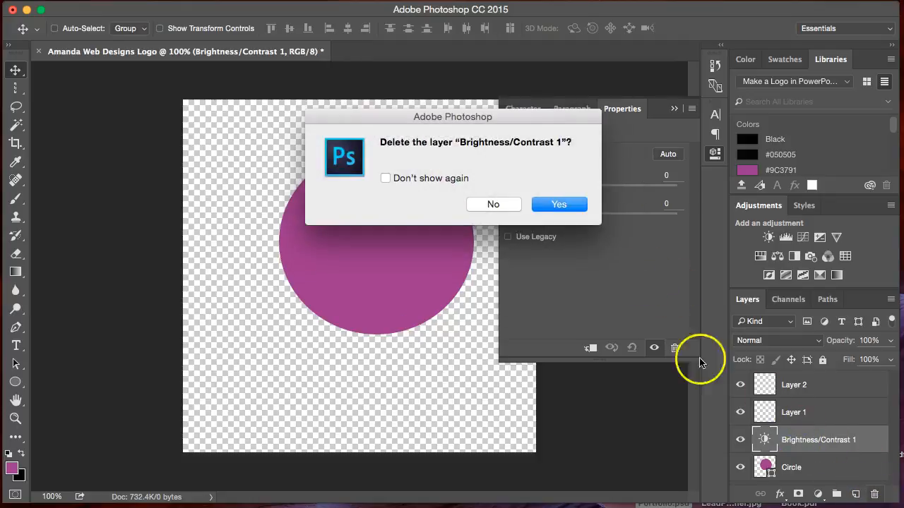
pyautogui.click(558, 204)
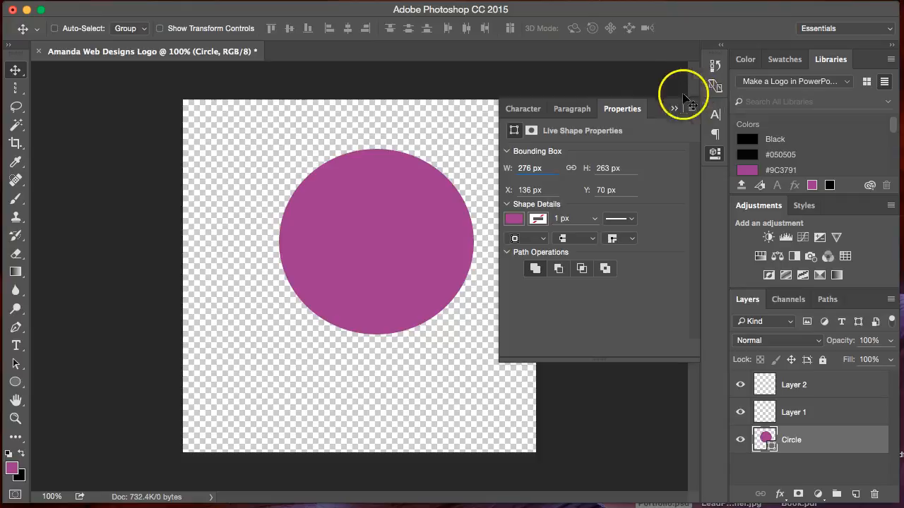
# Step: Show and collapse the Character settings, and add the Brush and Brush Presets panels to the collapsed panel dock
pyautogui.click(531, 108)
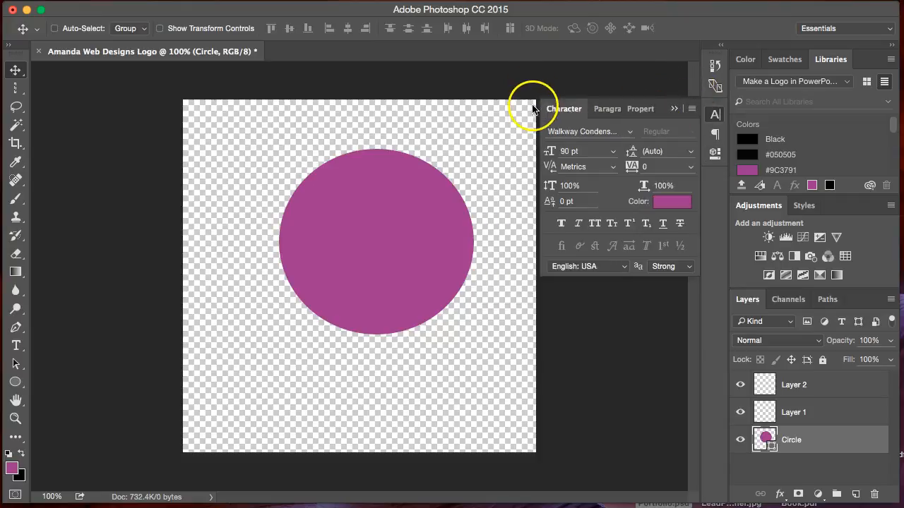
pyautogui.click(674, 108)
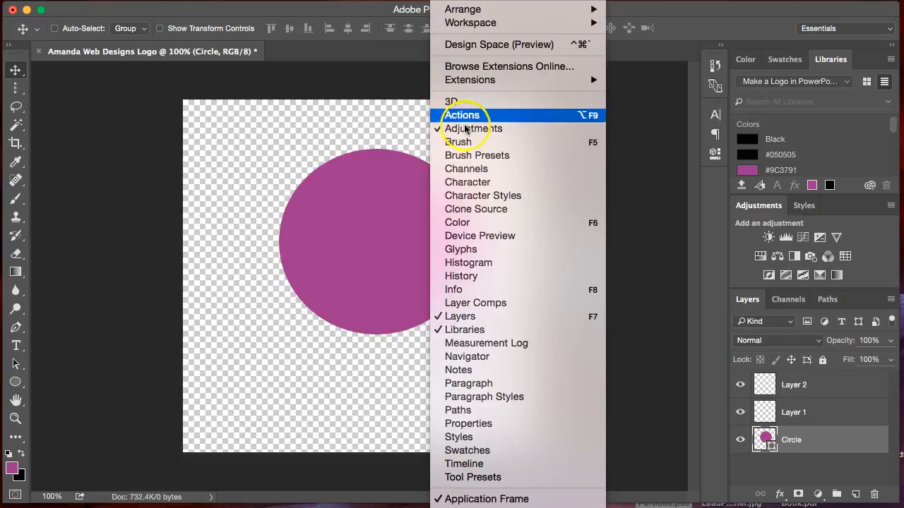
pyautogui.click(472, 146)
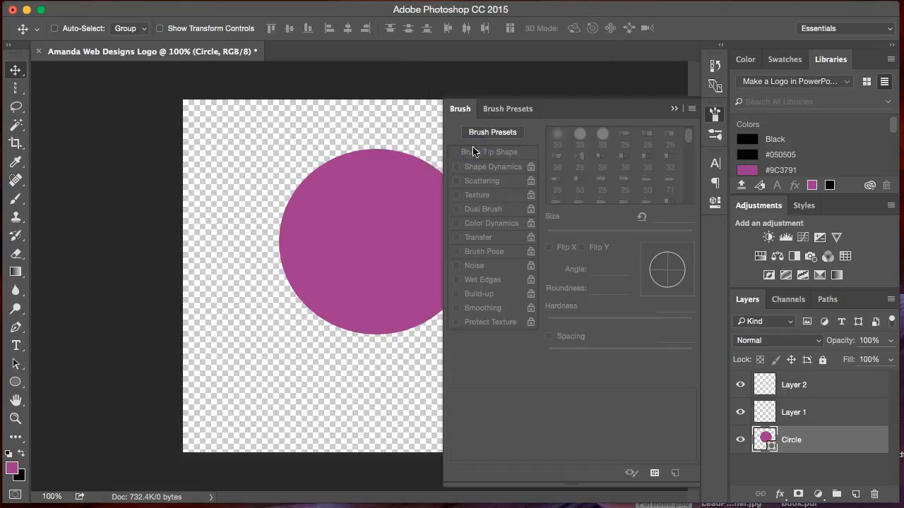
pyautogui.click(672, 109)
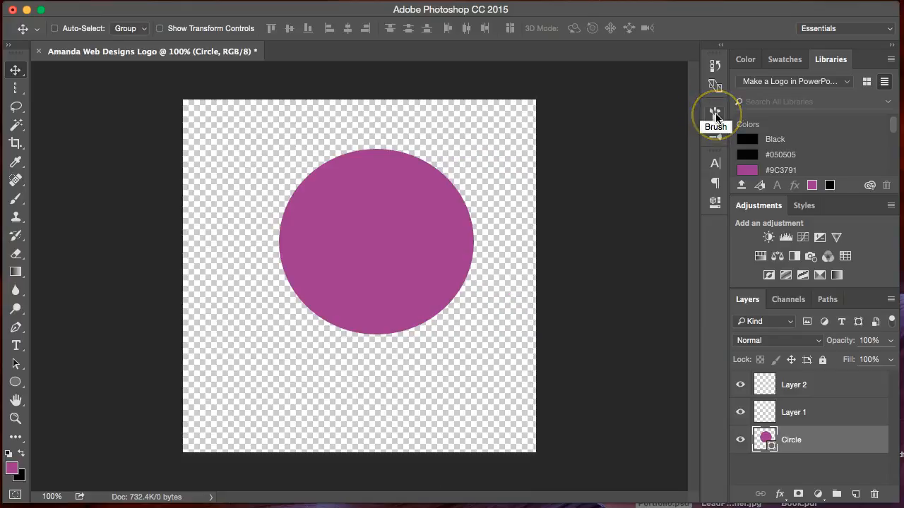
pyautogui.click(715, 113)
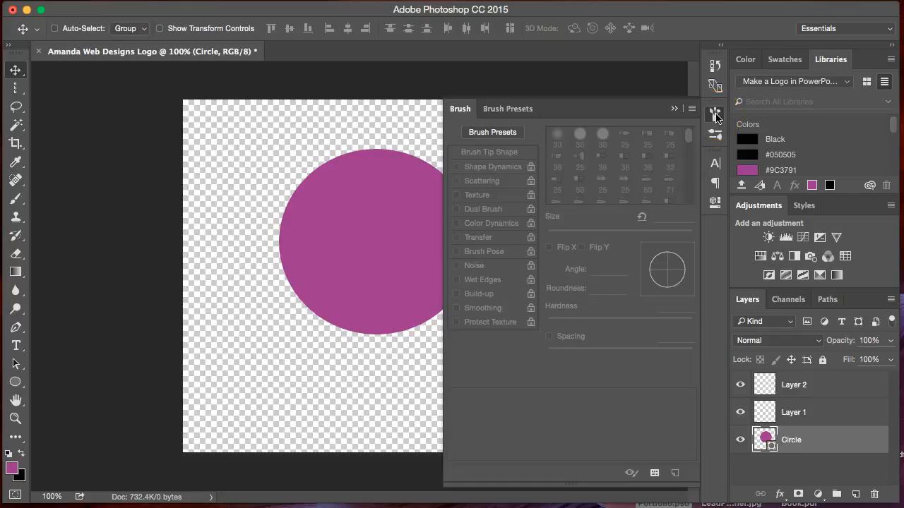
pyautogui.click(676, 109)
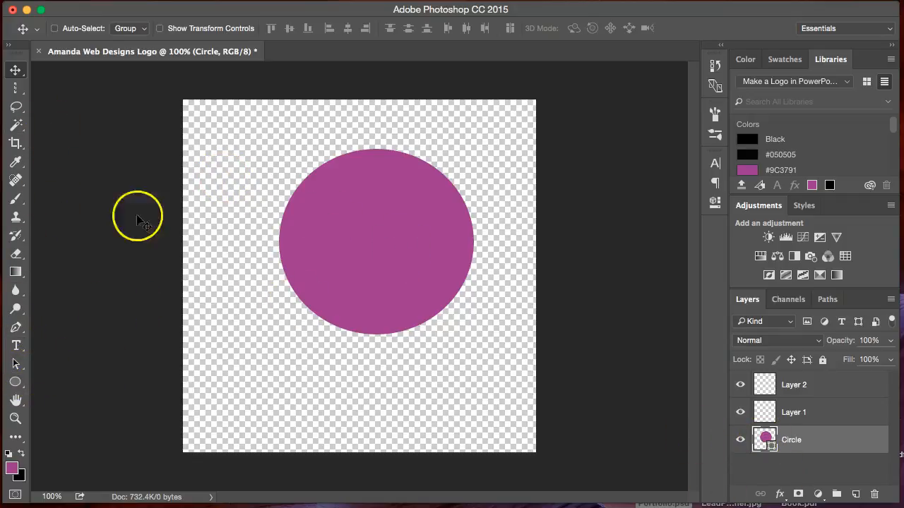
# Step: Scale the circle to about 164%, centre it horizontally against the canvas's upper edge, and apply the transformation
pyautogui.hotkey('ctrl', 't')
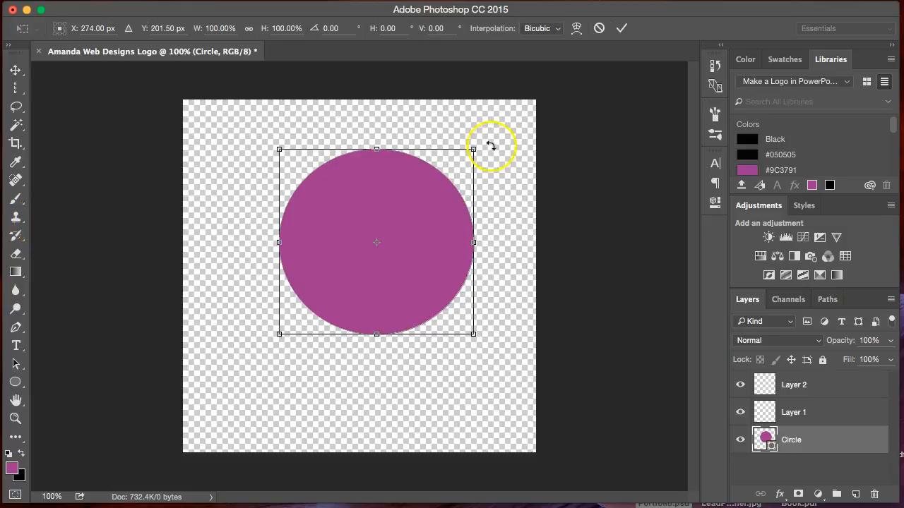
pyautogui.moveTo(473, 149); pyautogui.dragTo(607, 76)
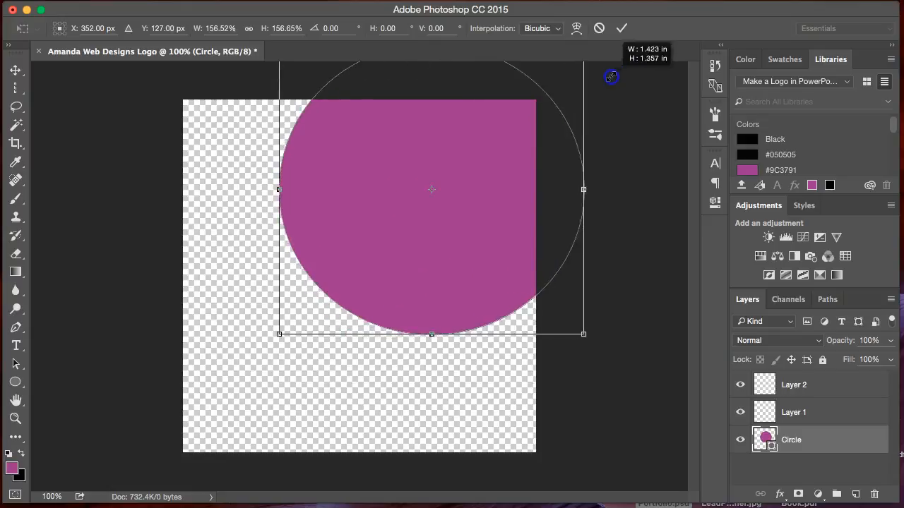
pyautogui.moveTo(454, 157); pyautogui.dragTo(374, 238)
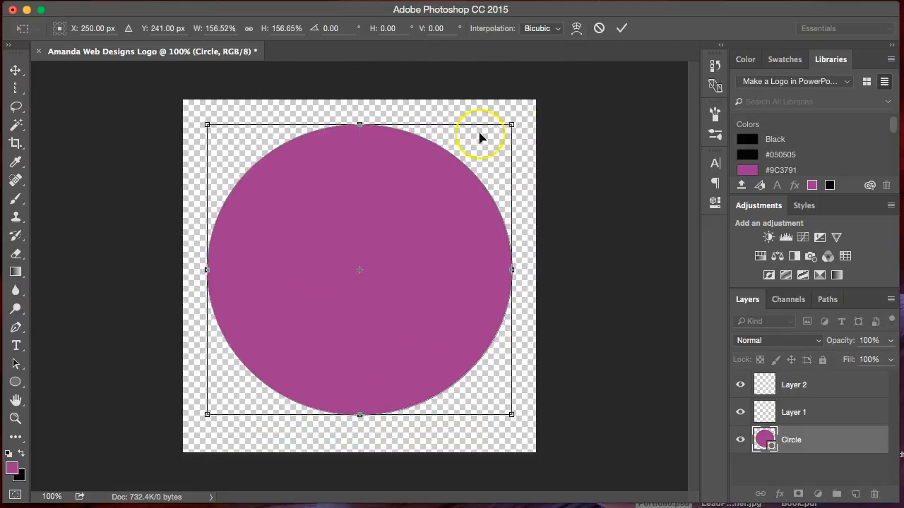
pyautogui.moveTo(511, 120); pyautogui.dragTo(524, 112)
pyautogui.moveTo(367, 245); pyautogui.dragTo(365, 239)
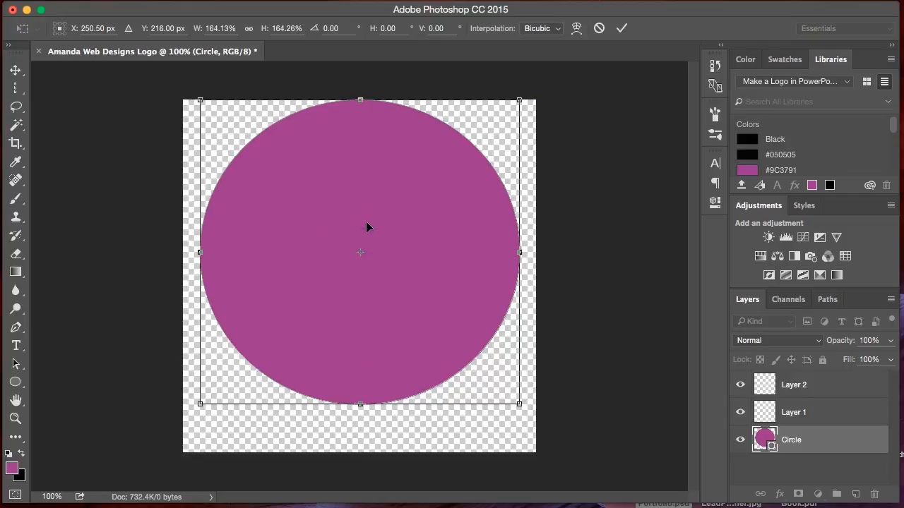
pyautogui.click(16, 346)
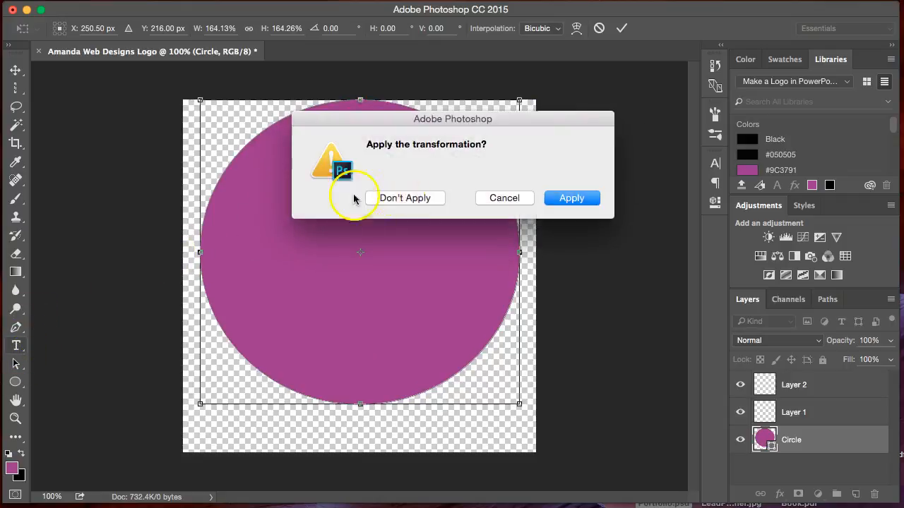
pyautogui.click(570, 197)
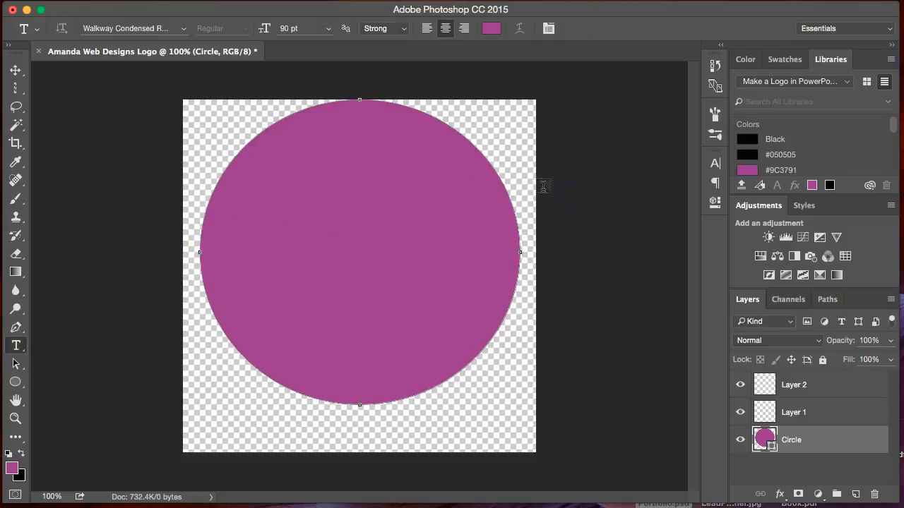
# Step: Start a text area inside the circle, set the font size to 20 pt, and switch the text colour to black
pyautogui.click(351, 181)
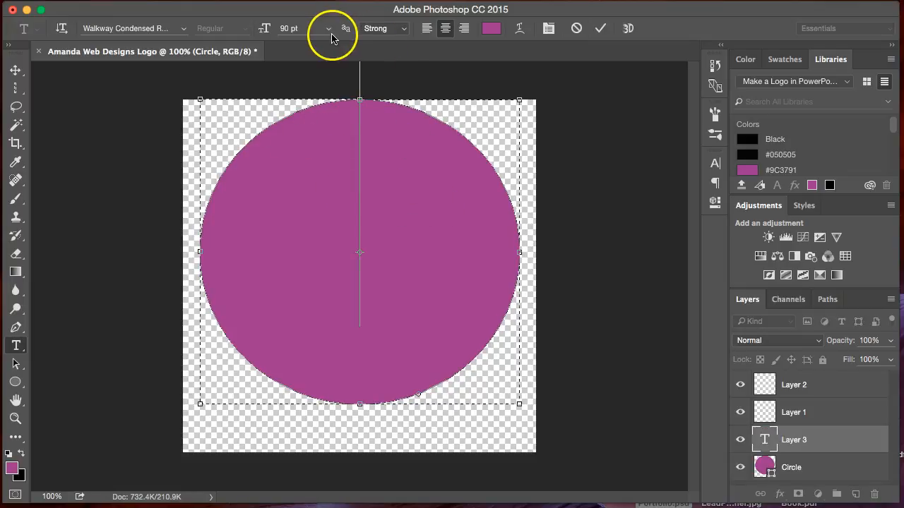
pyautogui.click(714, 166)
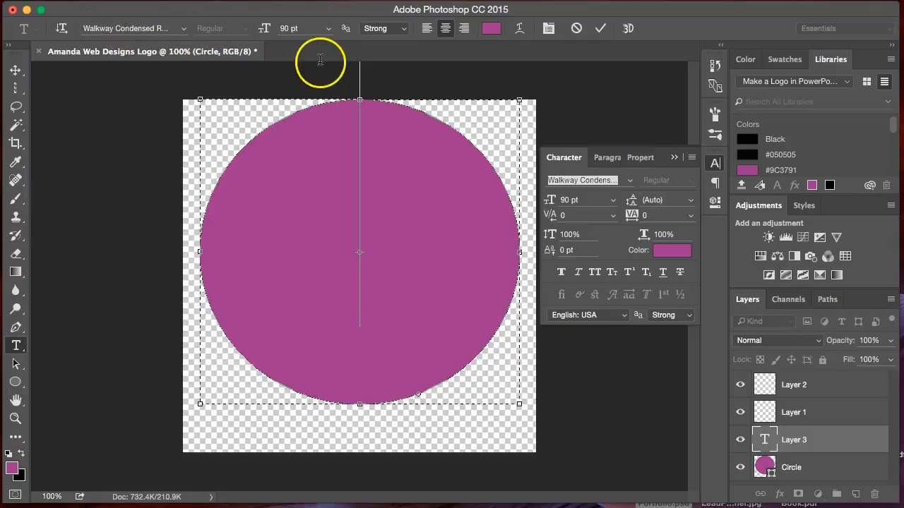
pyautogui.click(565, 200)
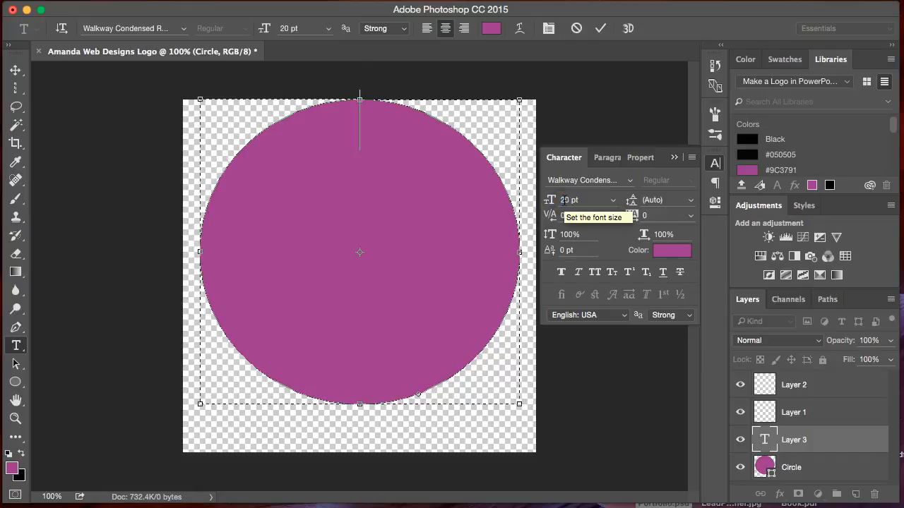
pyautogui.write('Am')
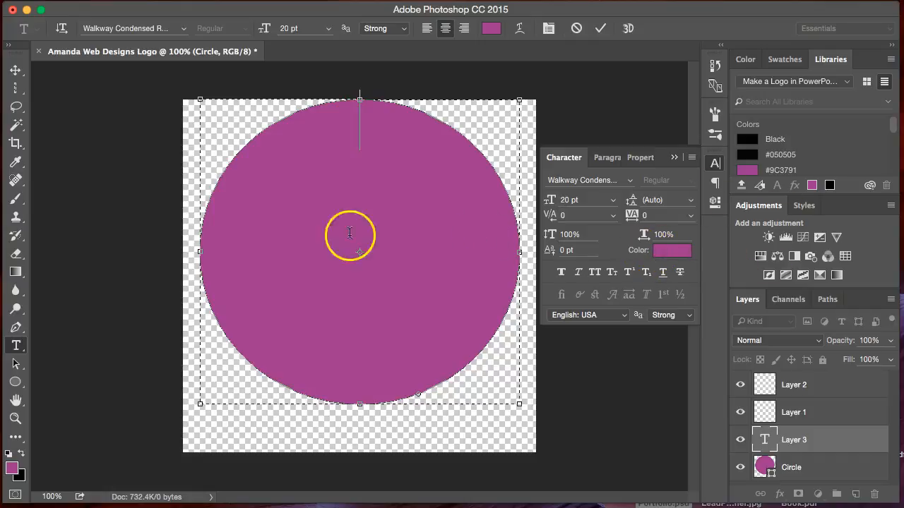
pyautogui.click(21, 454)
pyautogui.click(451, 280)
# Step: Enter "Amanda Write Now" followed by random filler characters as text wrapped inside the circle
pyautogui.write('Amanda')
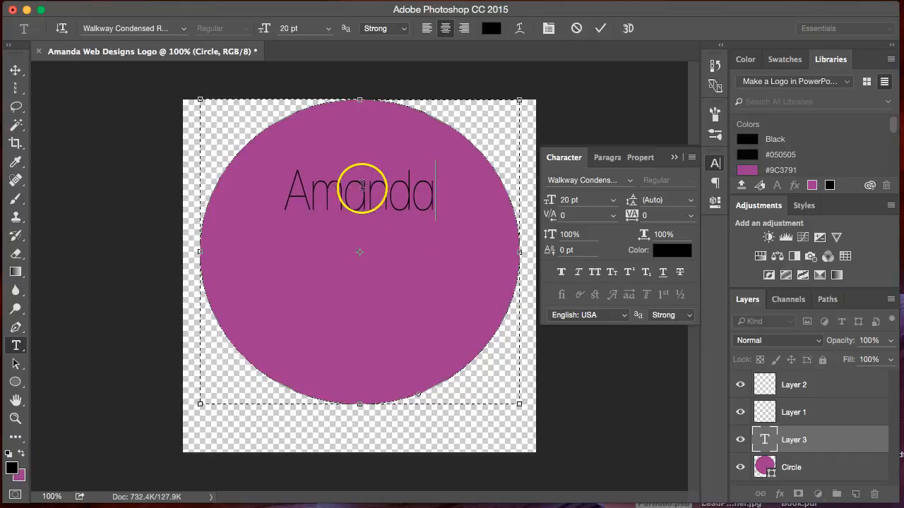
pyautogui.write(' Write Now')
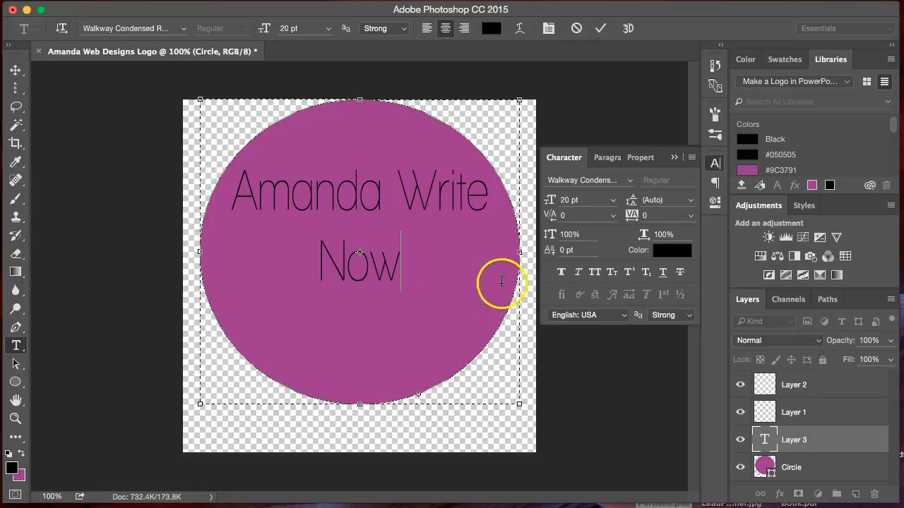
pyautogui.write('akj')
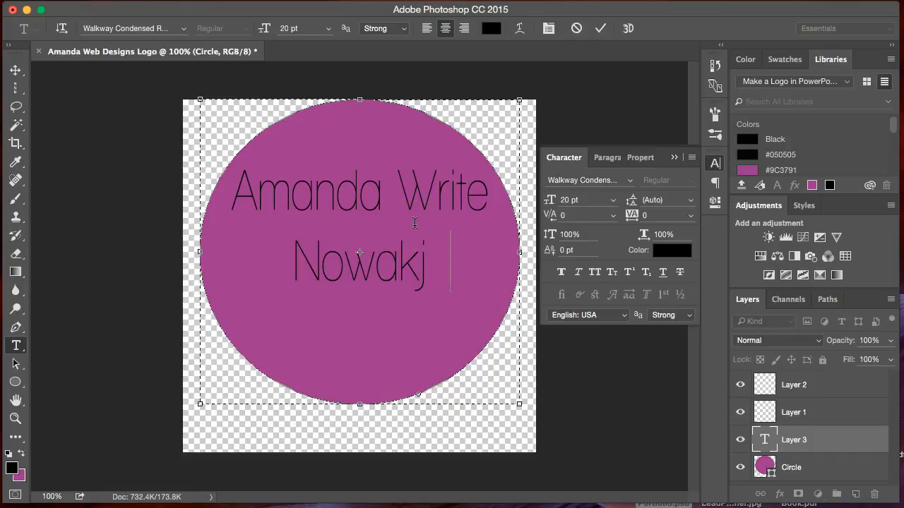
pyautogui.write('glka;-jgkl;ajklgjal;-')
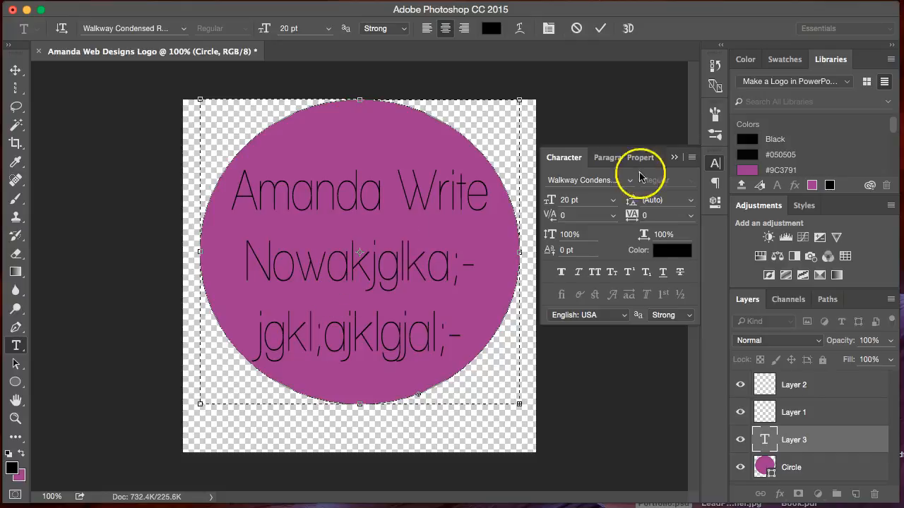
# Step: Commit the text inside the circle and delete its layer
pyautogui.click(766, 439)
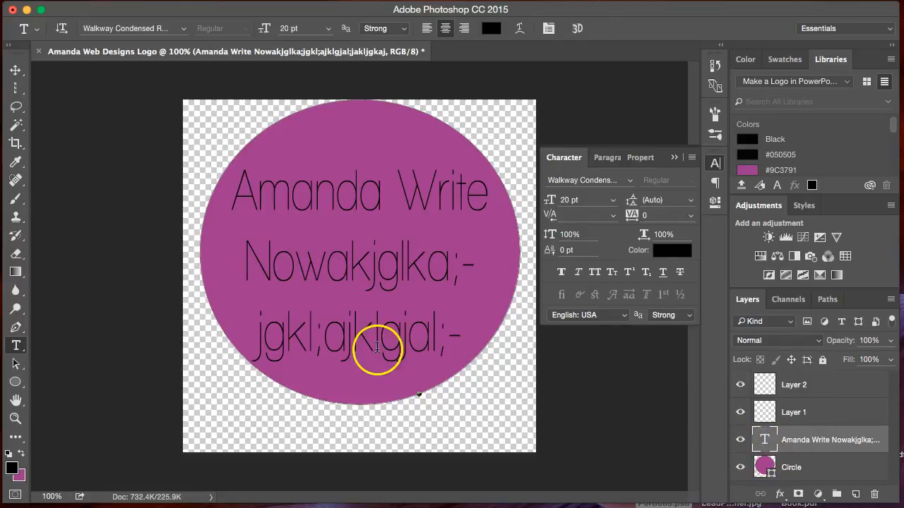
pyautogui.click(876, 494)
pyautogui.click(559, 214)
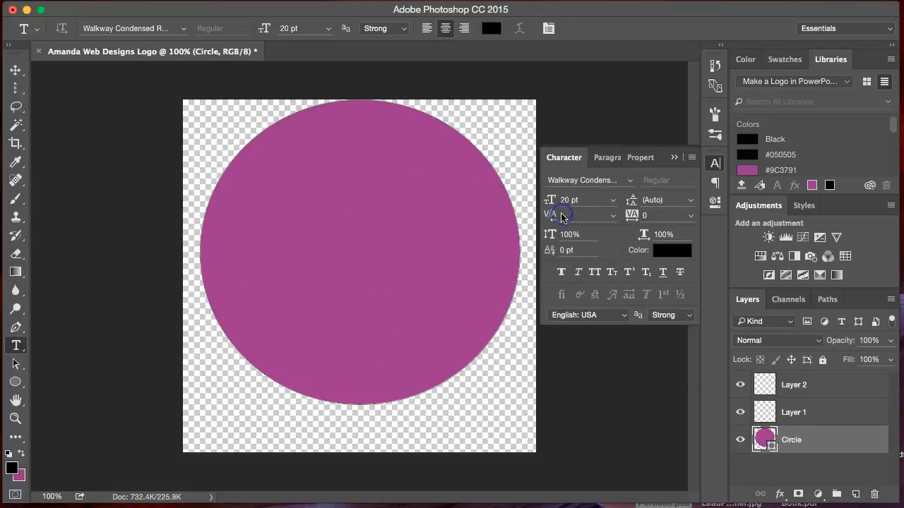
# Step: Draw a rectangular text box over the circle on Layer 1 and enter "Amanda" in it
pyautogui.click(793, 408)
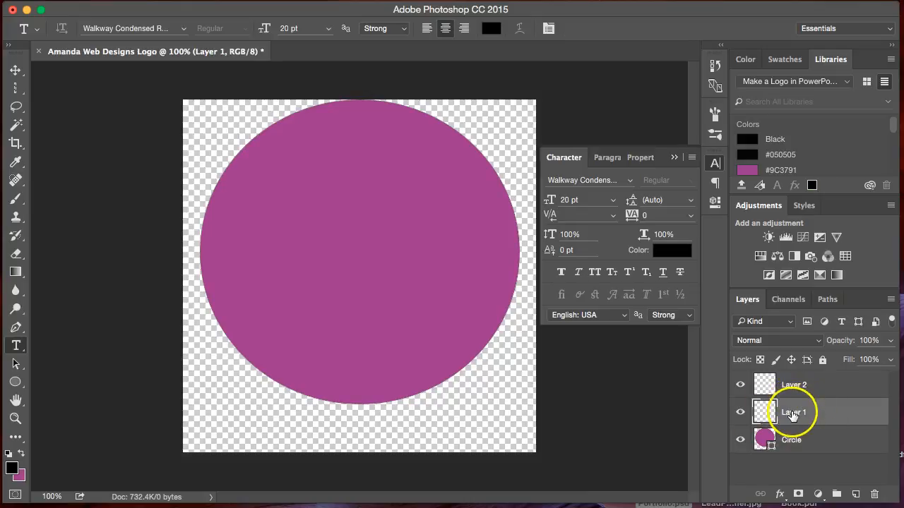
pyautogui.moveTo(266, 160); pyautogui.dragTo(483, 323)
pyautogui.write('Amanda')
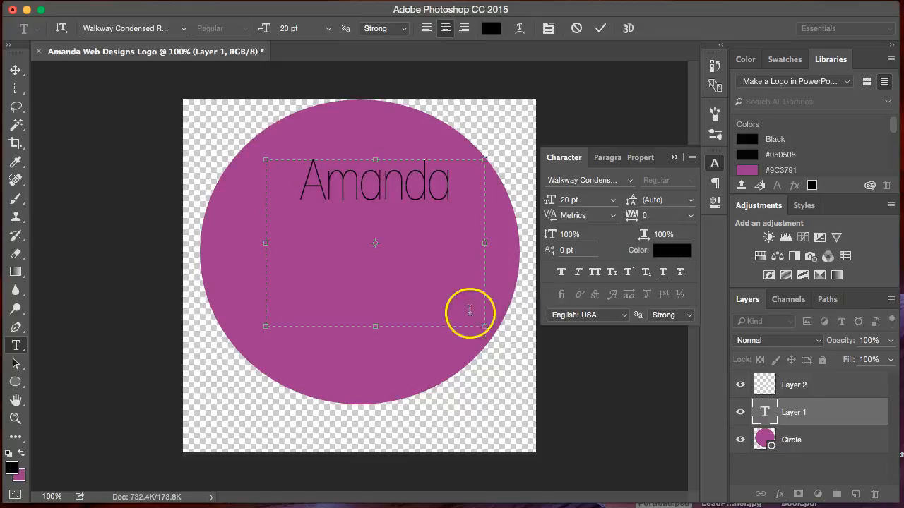
# Step: Set the font size of the word "Amanda" to 60 pt
pyautogui.doubleClick(379, 196)
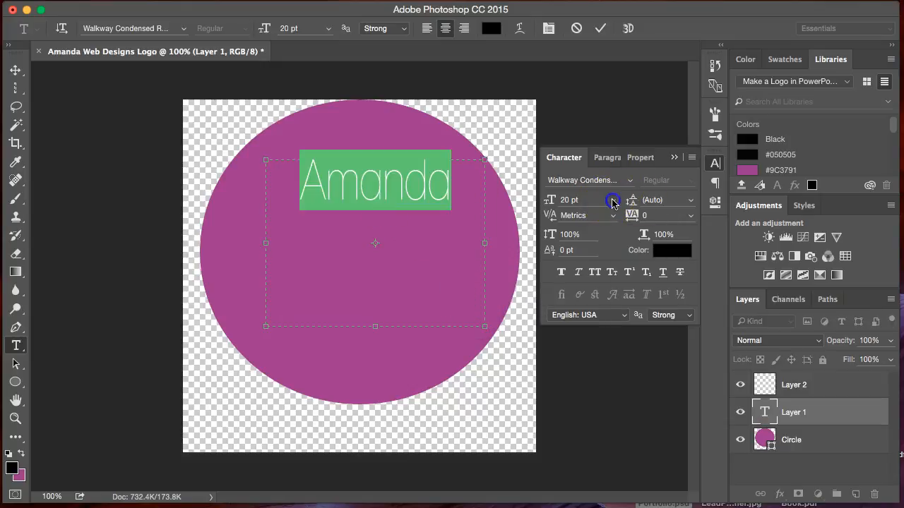
pyautogui.click(610, 201)
pyautogui.click(592, 370)
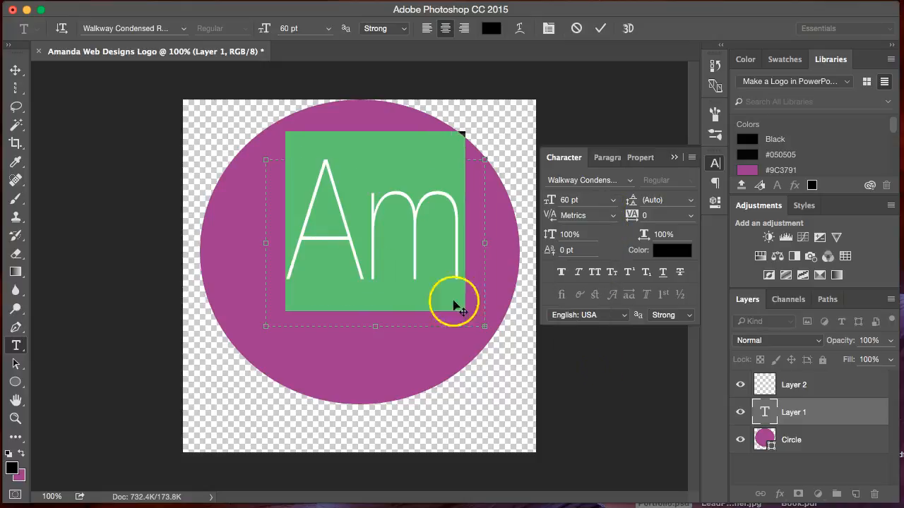
# Step: Set the font size of "Amanda" to 30 pt and widen its text box so the word fits on one line
pyautogui.write('40')
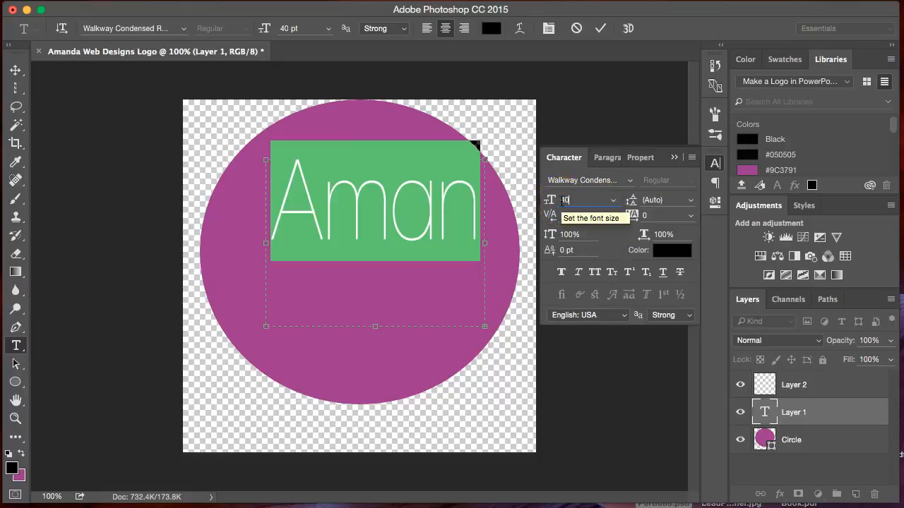
pyautogui.press('BackSpace')
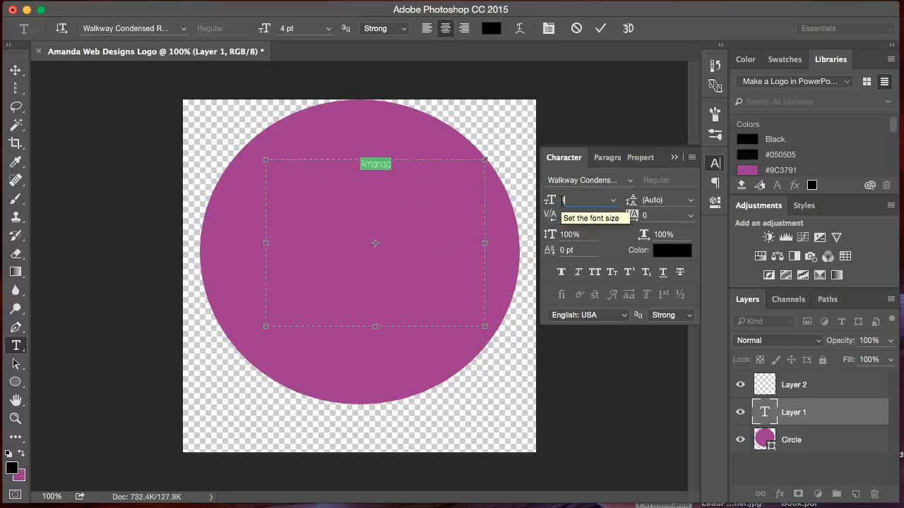
pyautogui.write('30')
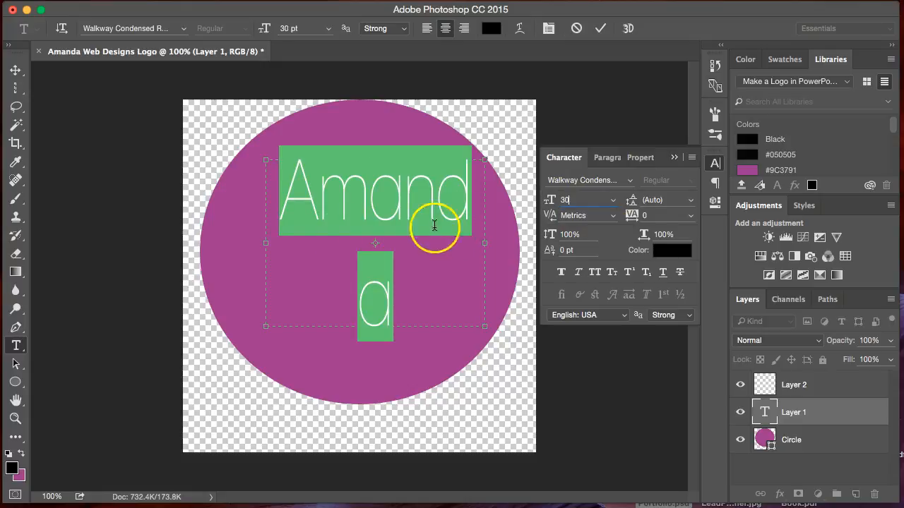
pyautogui.moveTo(265, 244); pyautogui.dragTo(222, 242)
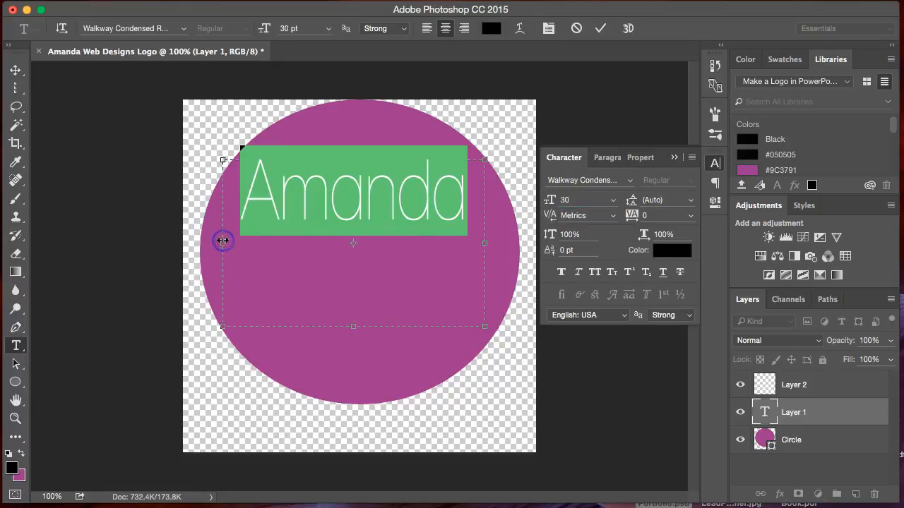
# Step: Preview fonts such as Times New Roman, Trebuchet MS and Tw Cen MT on the word "Amanda"
pyautogui.click(629, 180)
pyautogui.press('Down')
pyautogui.press('Down')
pyautogui.press('Down')
pyautogui.press('Down')
pyautogui.press('Down')
pyautogui.press('Down')
pyautogui.press('Down')
pyautogui.press('Down')
pyautogui.press('Down')
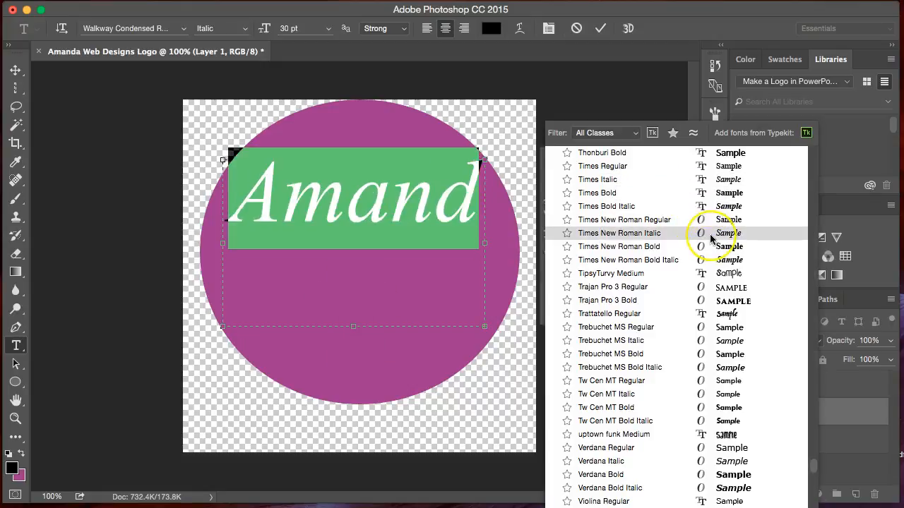
pyautogui.press('Down')
pyautogui.press('Down')
pyautogui.press('Down')
pyautogui.press('Down')
pyautogui.press('Down')
pyautogui.press('Down')
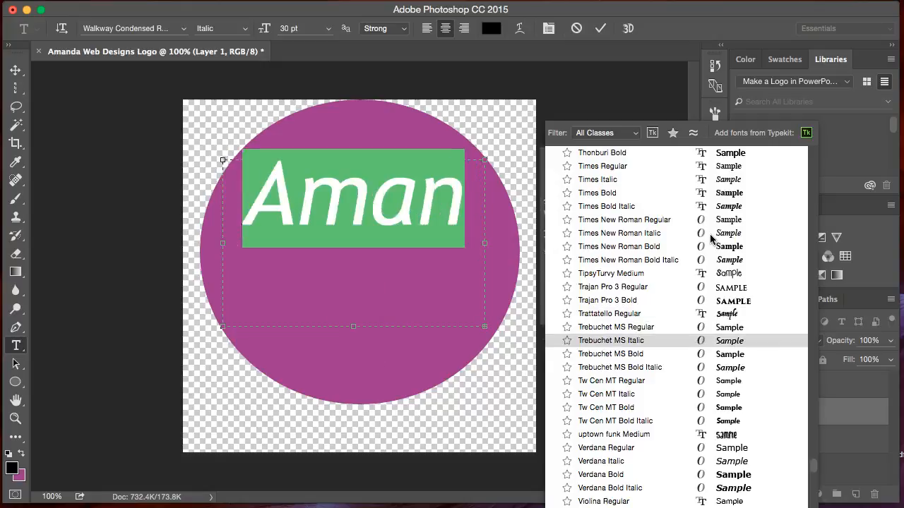
pyautogui.press('Down')
pyautogui.press('Down')
pyautogui.press('Down')
pyautogui.press('Down')
pyautogui.press('Down')
pyautogui.press('Down')
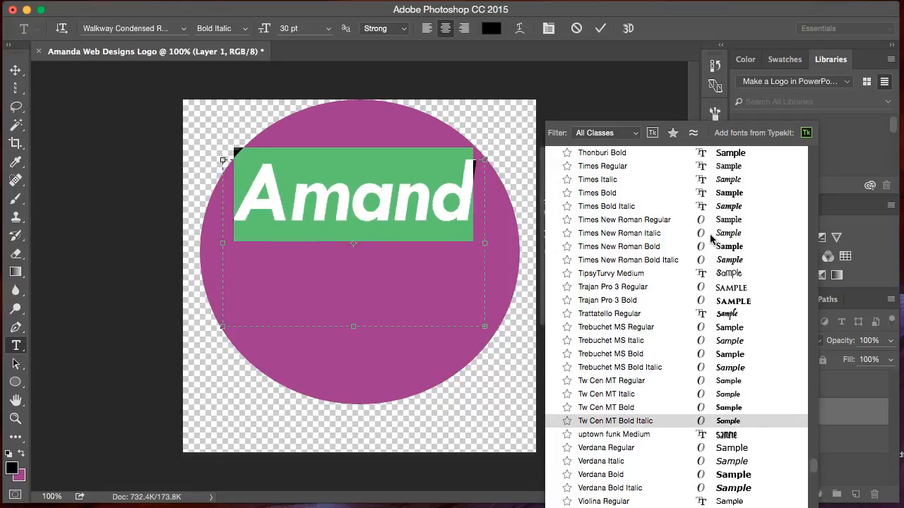
pyautogui.press('Down')
pyautogui.press('Down')
pyautogui.press('Down')
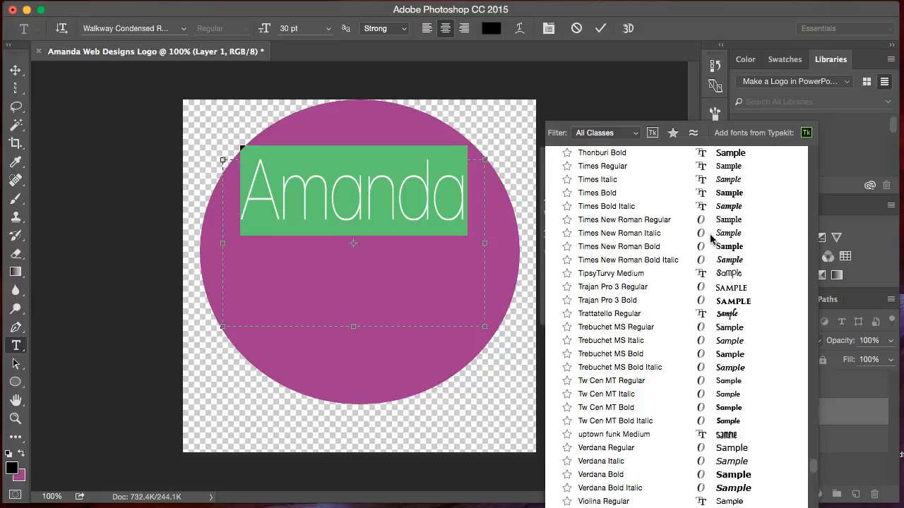
pyautogui.scroll(15, 720, 373)
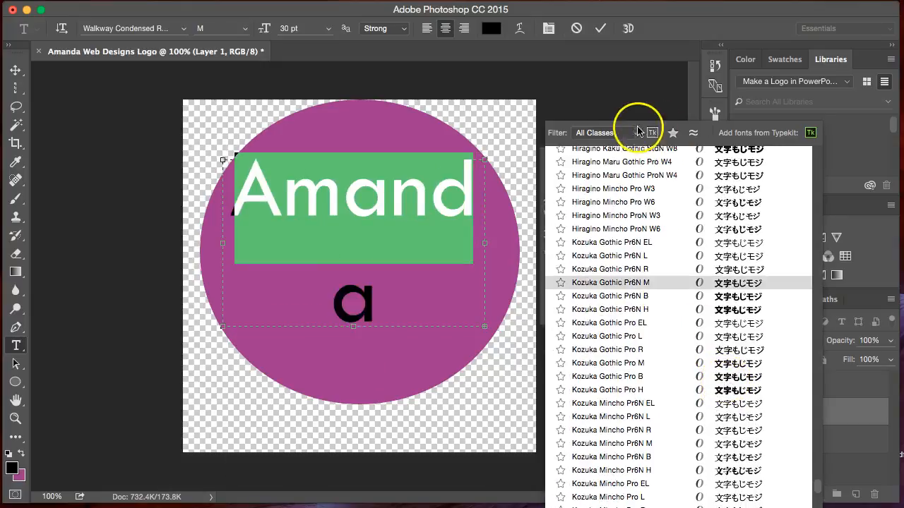
# Step: Filter the fonts by the Serif class and then the Script class, and apply Reusk Regular to "Amanda"
pyautogui.click(611, 134)
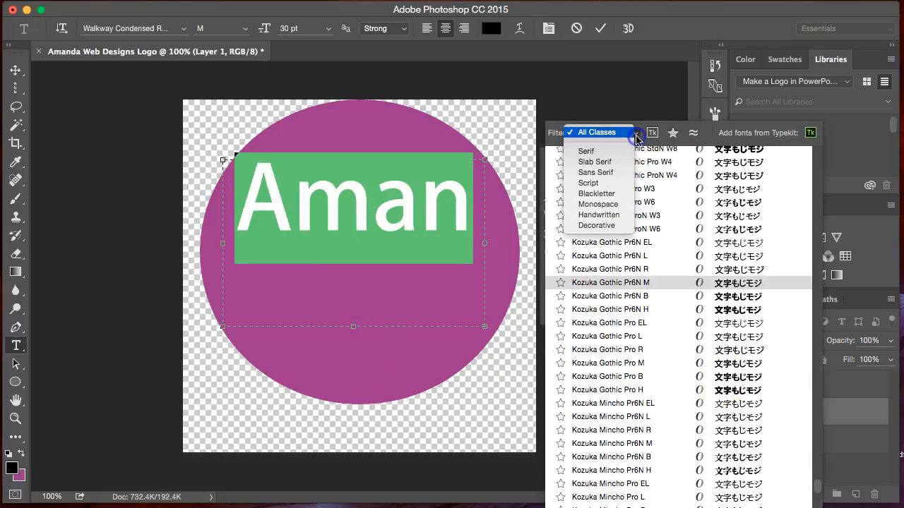
pyautogui.click(597, 152)
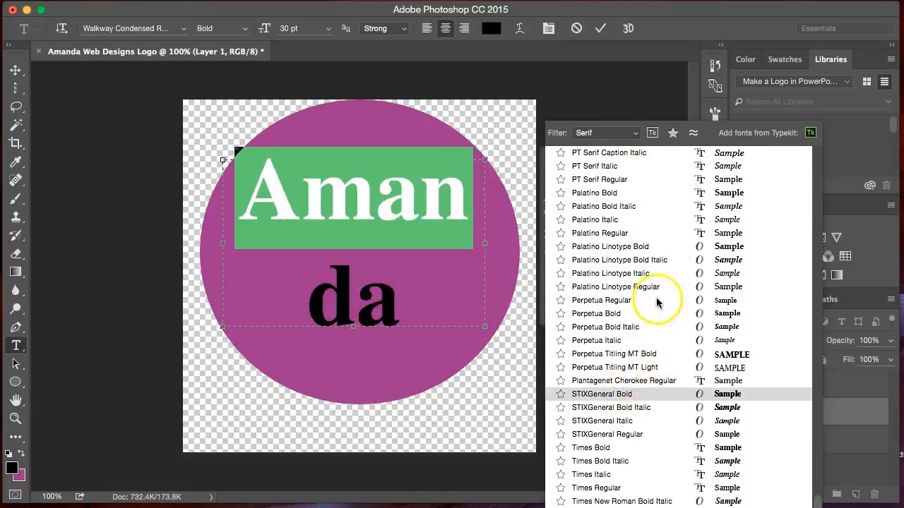
pyautogui.click(633, 133)
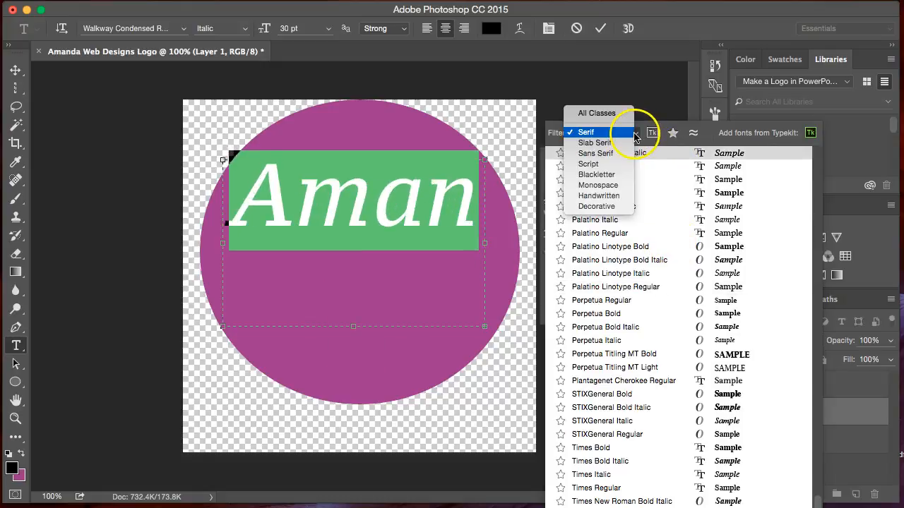
pyautogui.click(610, 165)
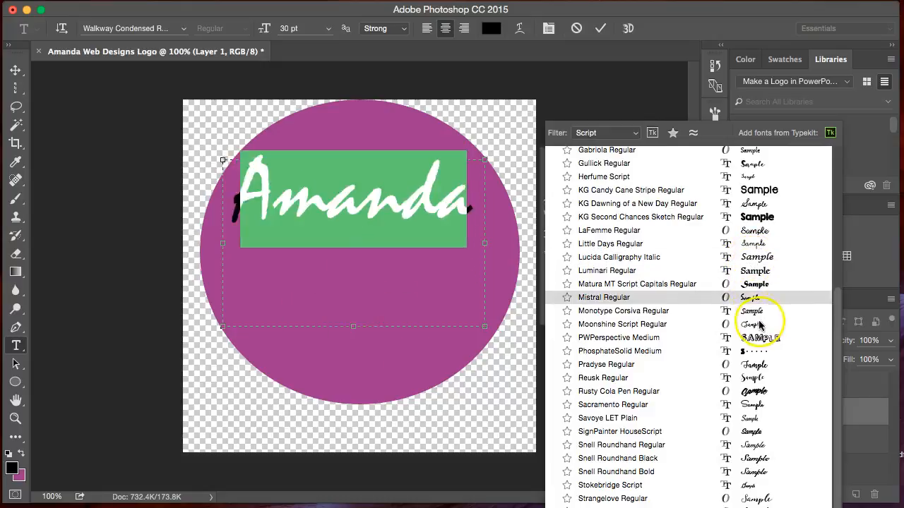
pyautogui.click(762, 378)
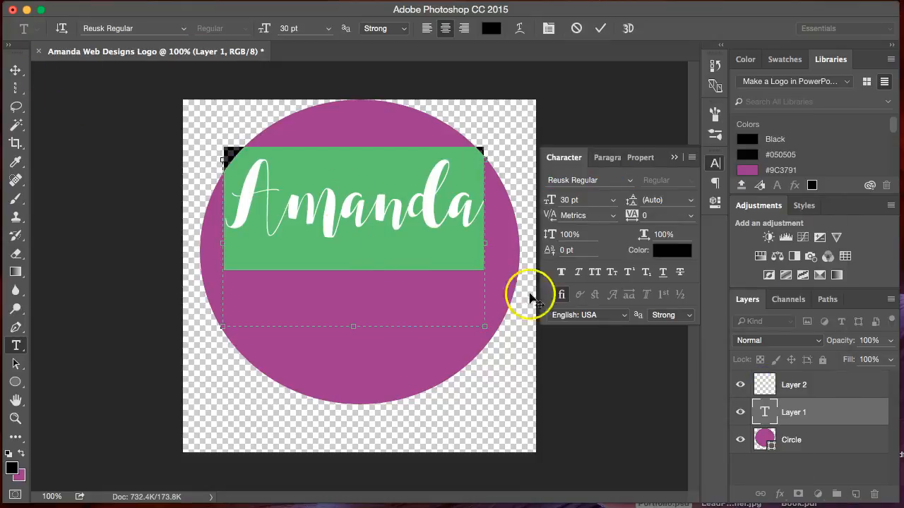
# Step: Move the word "Amanda" up into the upper part of the circle and select Layer 2
pyautogui.click(16, 72)
pyautogui.moveTo(422, 231); pyautogui.dragTo(406, 187)
pyautogui.click(802, 385)
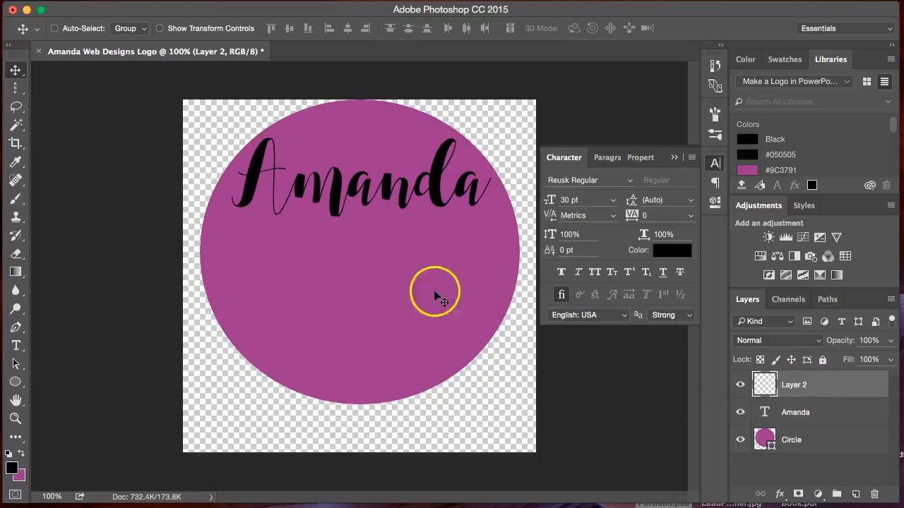
# Step: Draw an empty text box on Layer 2 along the bottom edge of the canvas, clear of the "Amanda" text
pyautogui.click(16, 346)
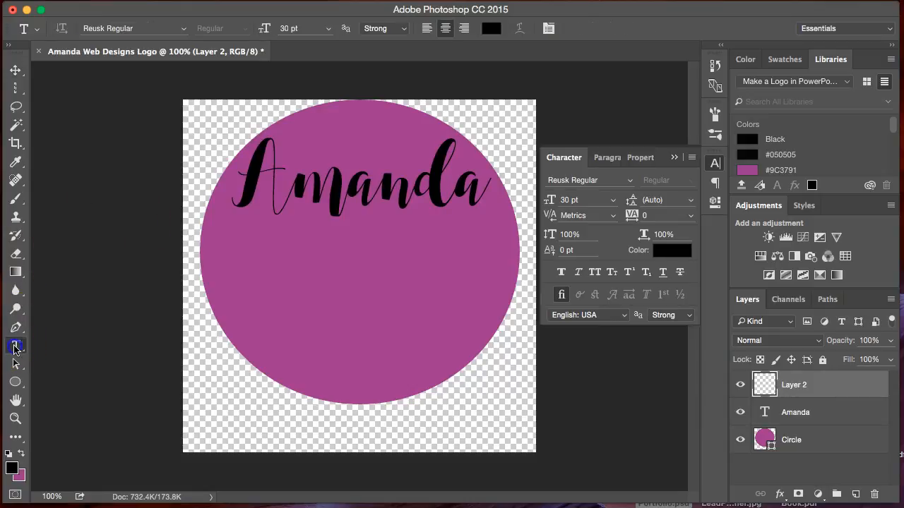
pyautogui.moveTo(290, 236); pyautogui.dragTo(380, 304)
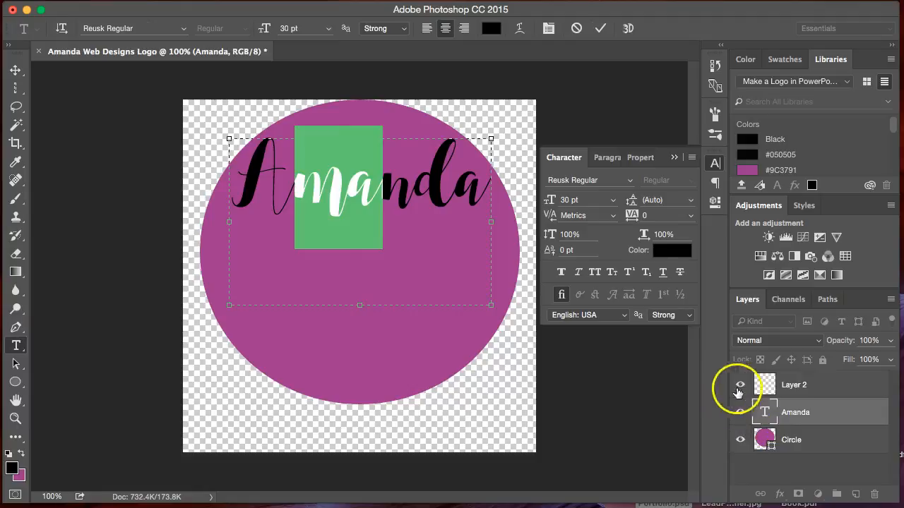
pyautogui.click(763, 386)
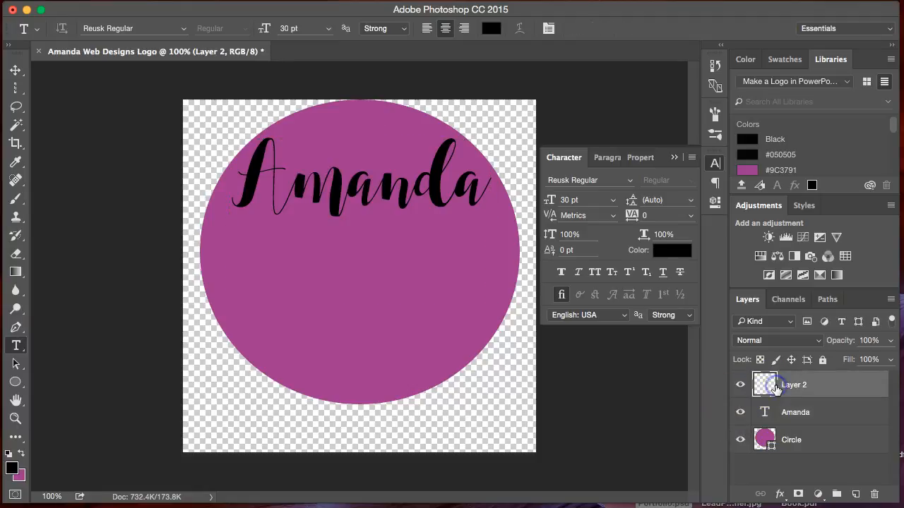
pyautogui.moveTo(287, 399); pyautogui.dragTo(495, 456)
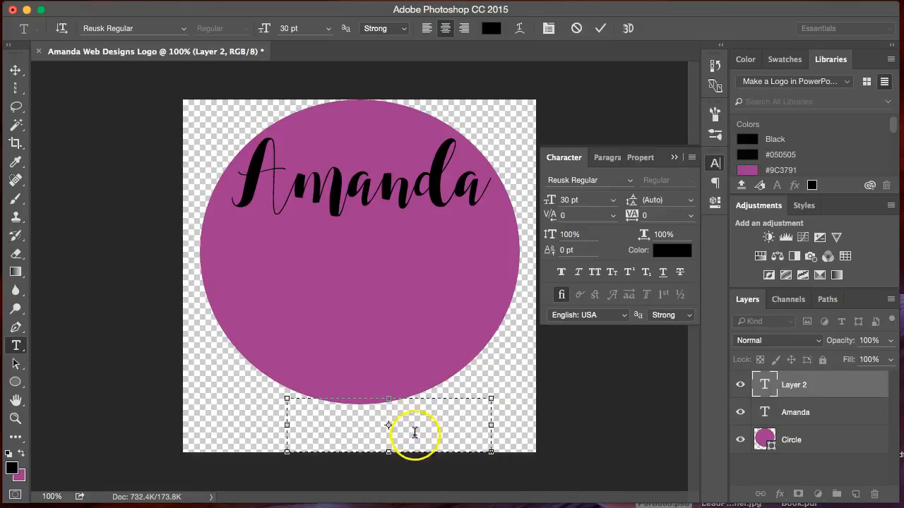
pyautogui.click(15, 71)
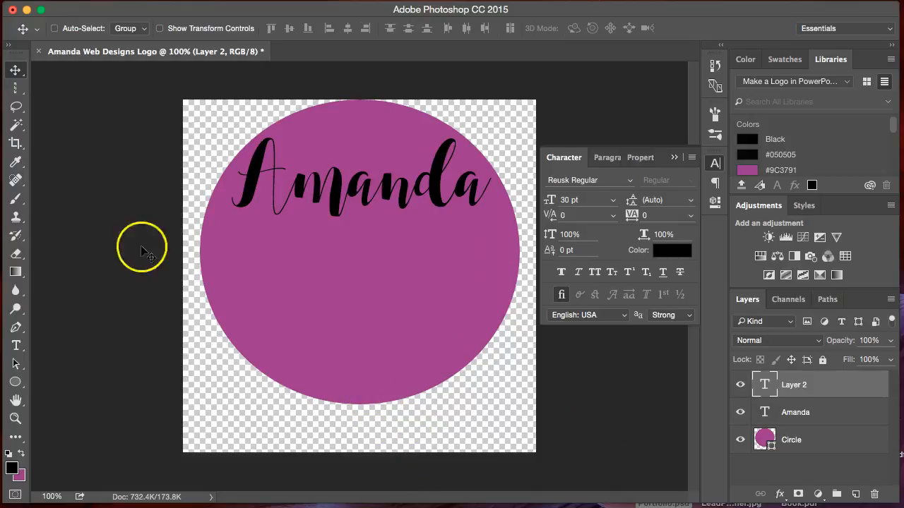
# Step: Add the word "Web" in a new text box inside the circle and move it beneath the start of "Amanda"
pyautogui.click(15, 345)
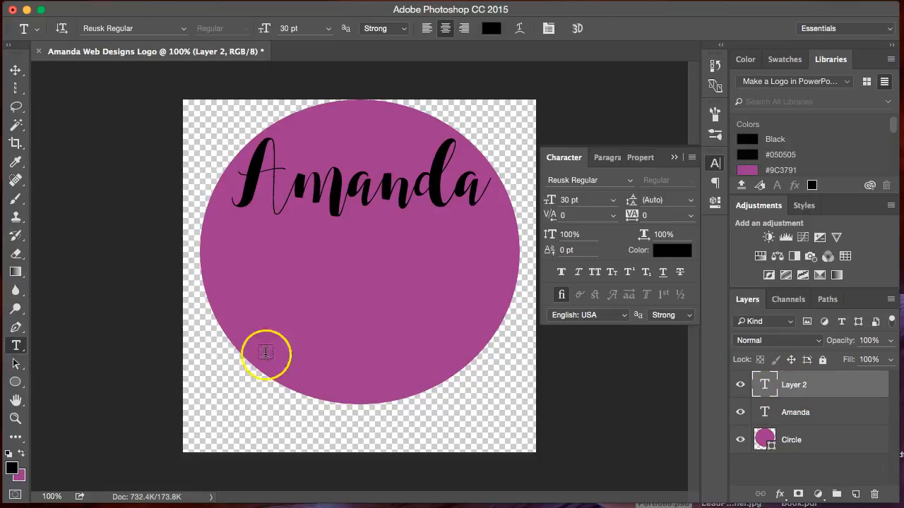
pyautogui.moveTo(275, 291); pyautogui.dragTo(471, 394)
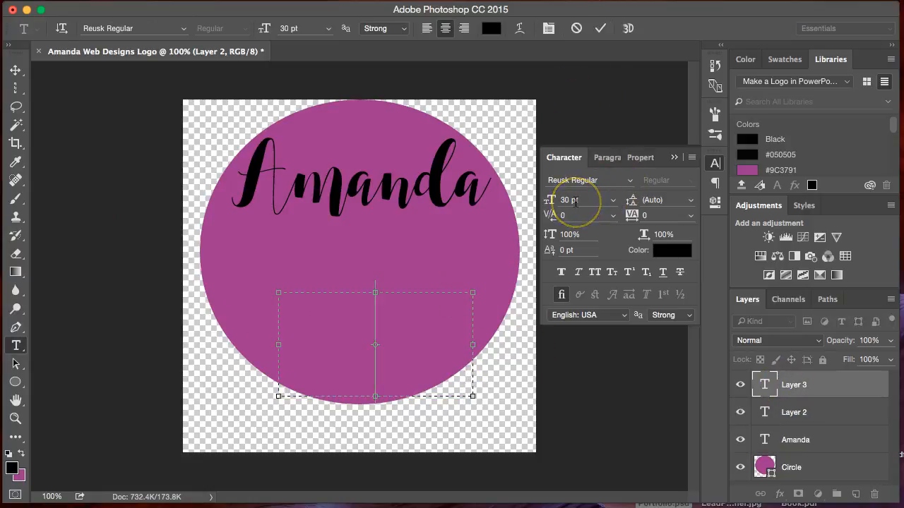
pyautogui.write('Web')
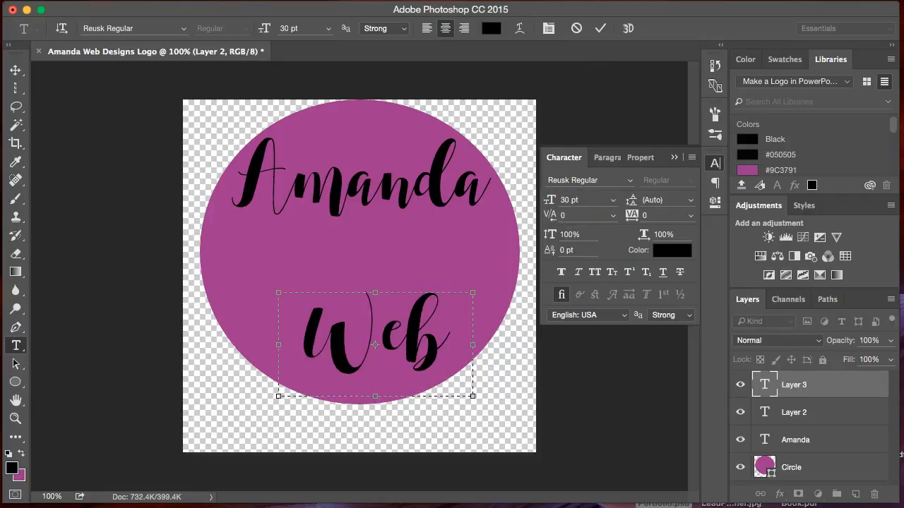
pyautogui.click(14, 67)
pyautogui.moveTo(379, 341); pyautogui.dragTo(297, 257)
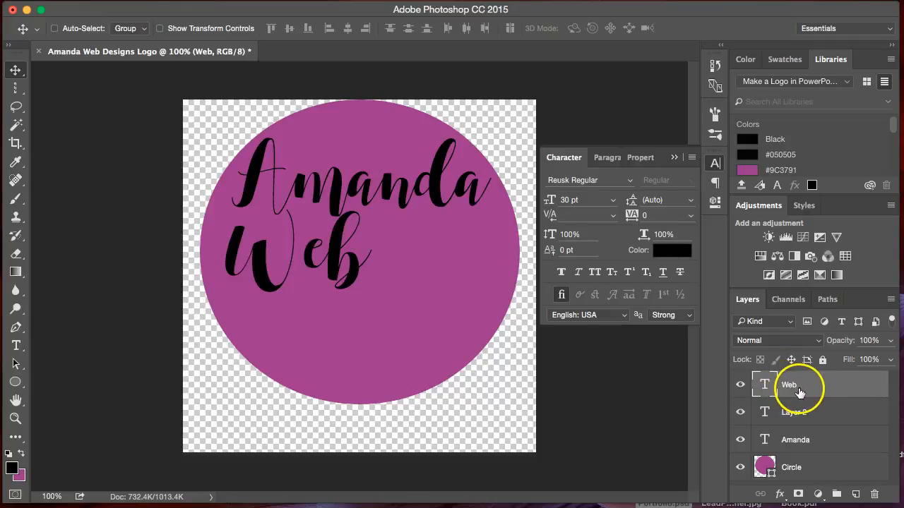
# Step: Rename Layer 2 as "Designs" and transform its empty text box to sit below "Web" with its height scaled to 198.27%
pyautogui.click(806, 416)
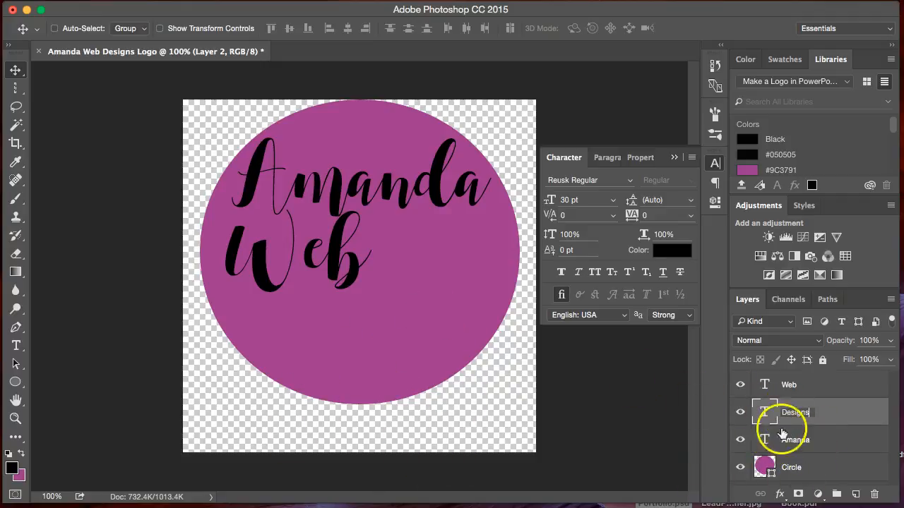
pyautogui.click(767, 412)
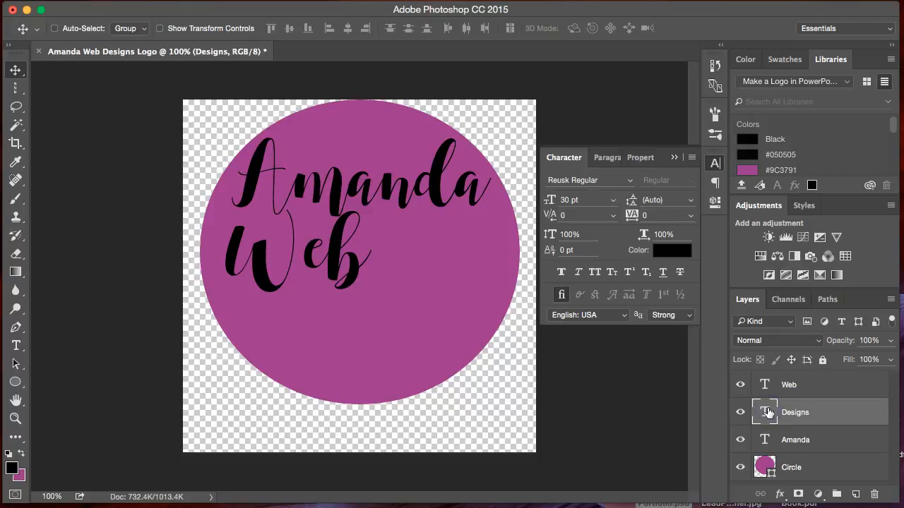
pyautogui.hotkey('ctrl', 't')
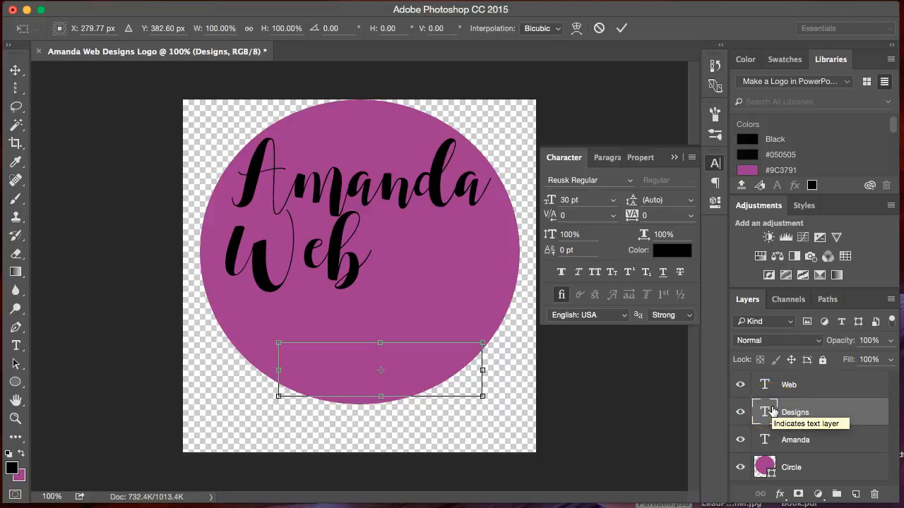
pyautogui.moveTo(370, 365); pyautogui.dragTo(350, 321)
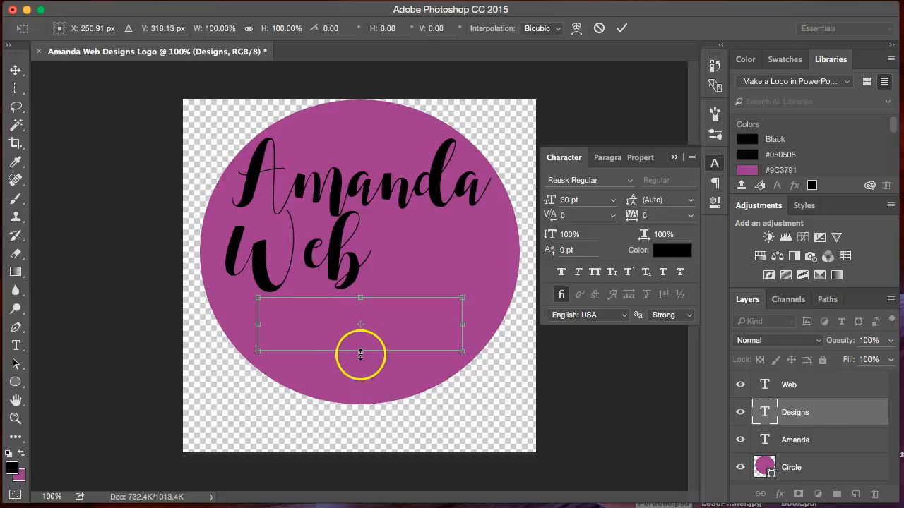
pyautogui.moveTo(360, 381); pyautogui.dragTo(365, 413)
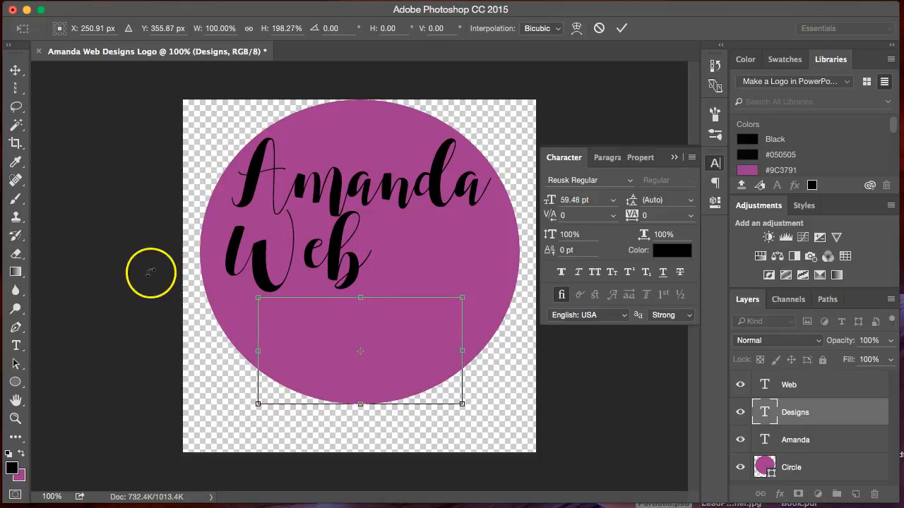
pyautogui.click(16, 345)
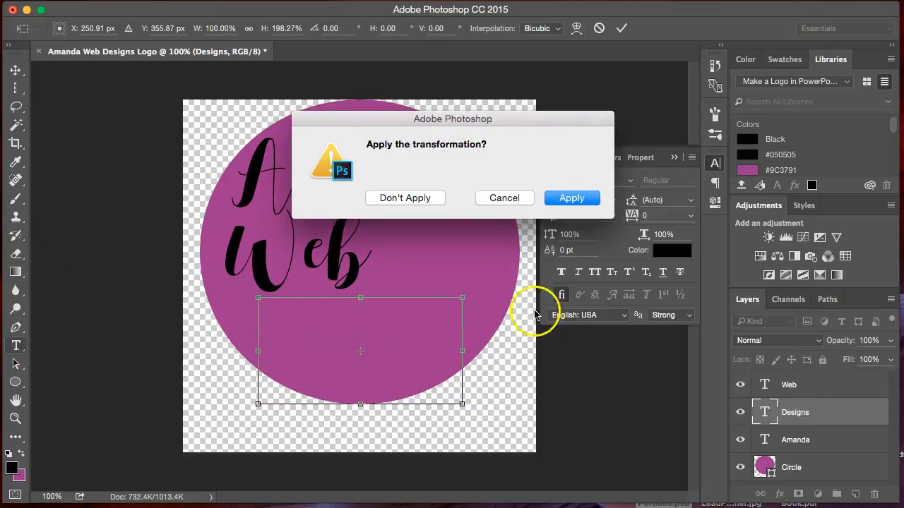
pyautogui.click(572, 199)
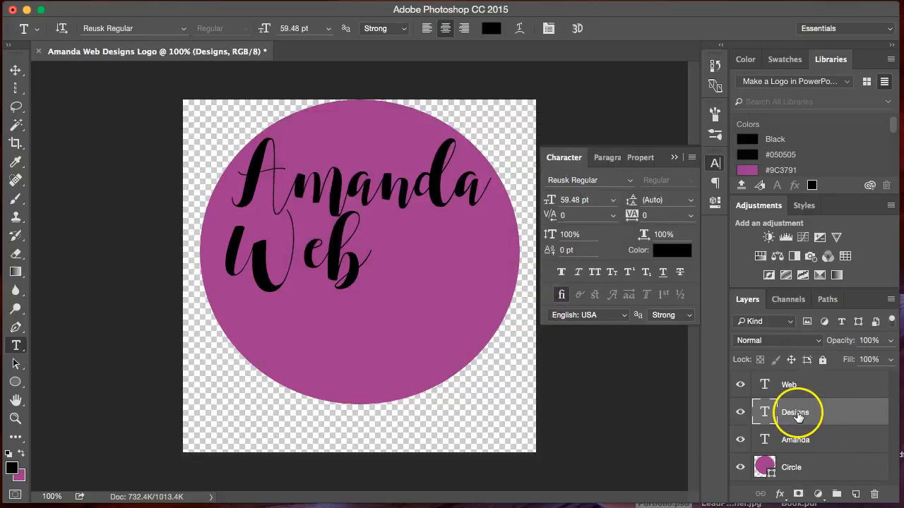
# Step: Move the empty "Designs" text box to the lower-left corner of the canvas and apply the transformation
pyautogui.press('super+t')
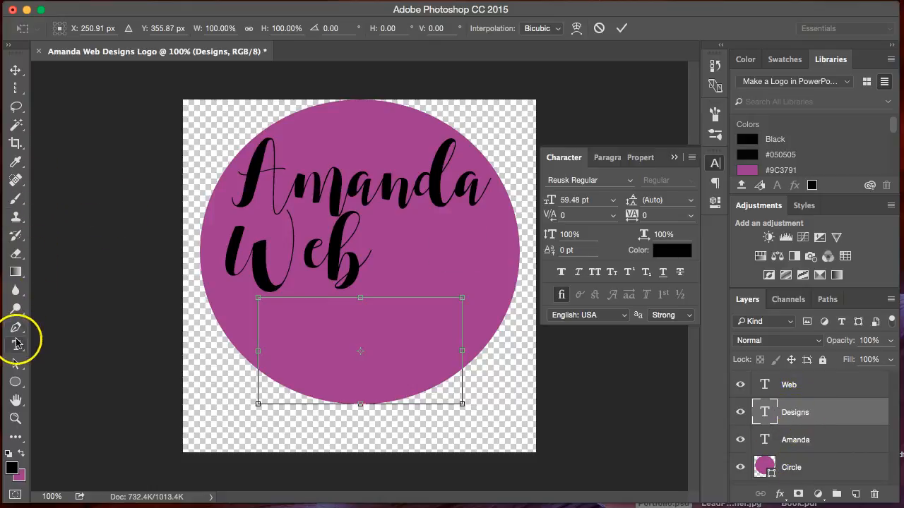
pyautogui.moveTo(348, 328); pyautogui.dragTo(245, 382)
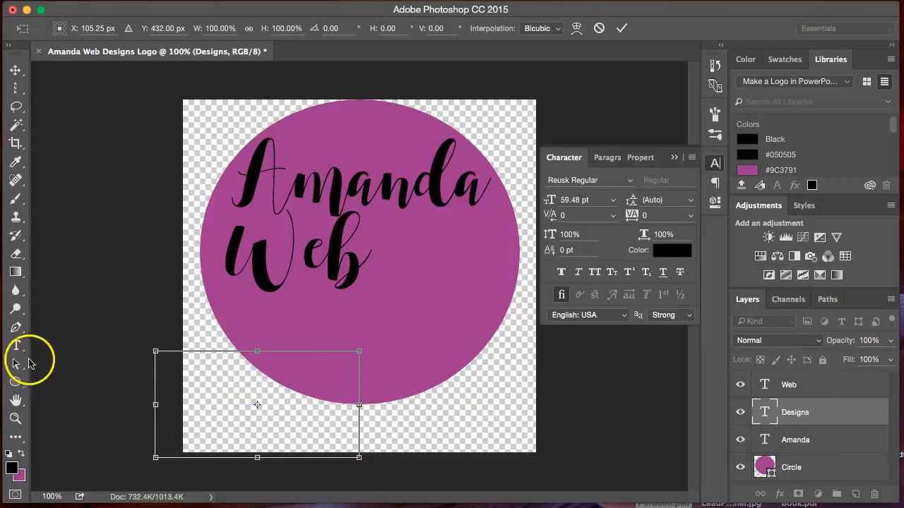
pyautogui.click(16, 351)
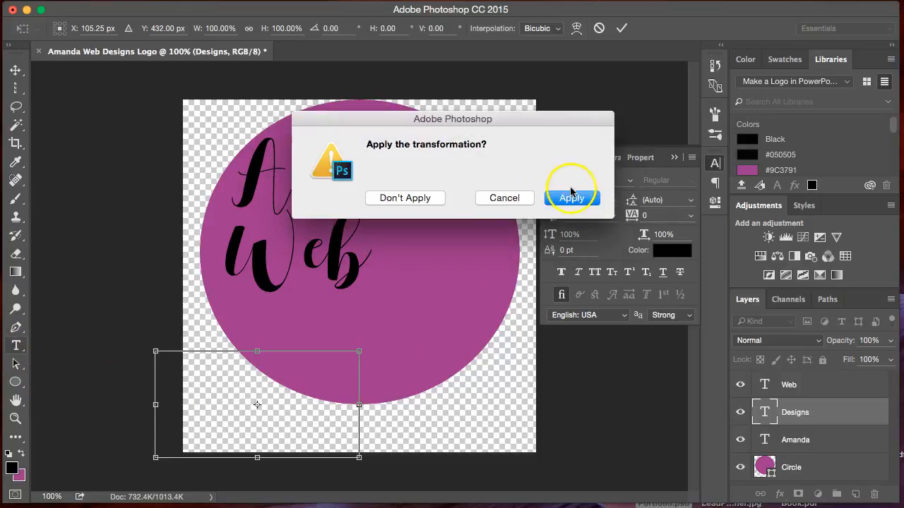
pyautogui.click(571, 197)
# Step: Enter the word "Designs" as new text at the lower left of the canvas and commit it
pyautogui.click(256, 420)
pyautogui.write('ay')
pyautogui.press('BackSpace')
pyautogui.press('BackSpace')
pyautogui.write('Designs')
pyautogui.click(15, 73)
pyautogui.click(224, 392)
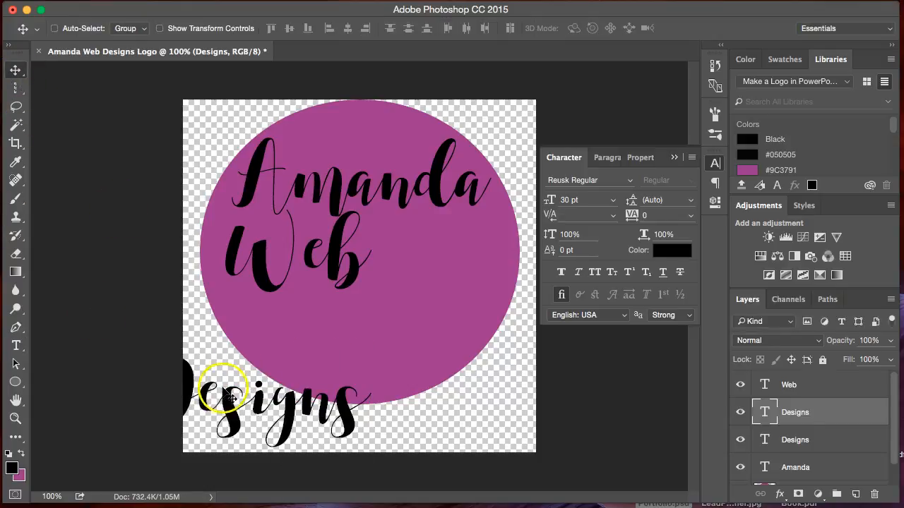
# Step: Move the word "Designs" into the circle beneath "Web", and delete that text layer
pyautogui.moveTo(234, 408); pyautogui.dragTo(335, 337)
pyautogui.click(599, 233)
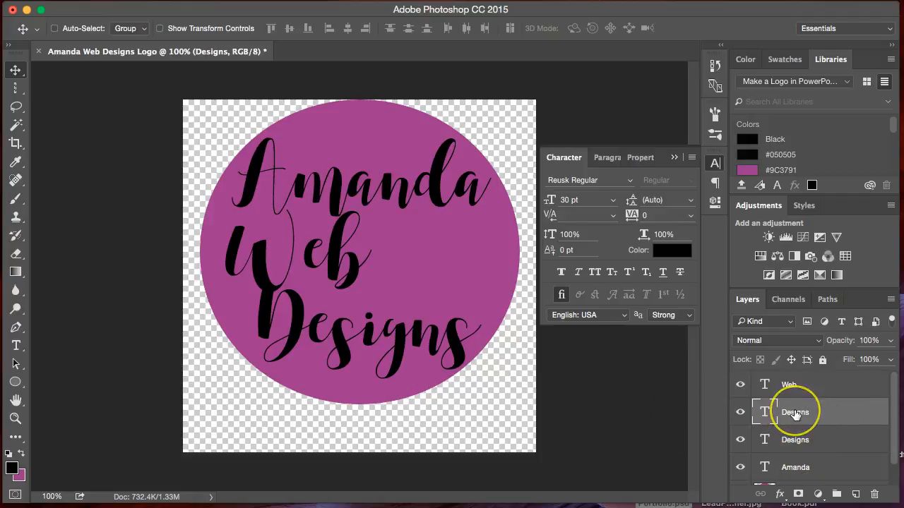
pyautogui.press('Delete')
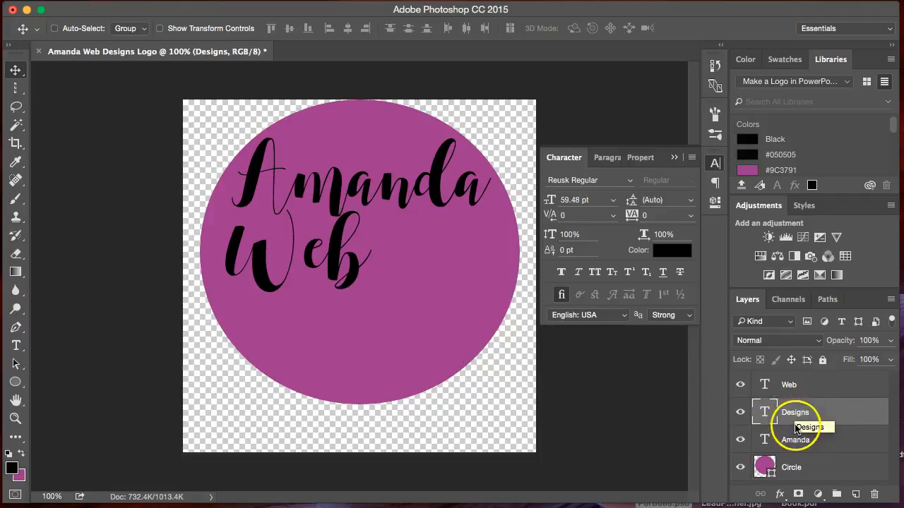
pyautogui.click(794, 414)
pyautogui.hotkey('ctrl', 't')
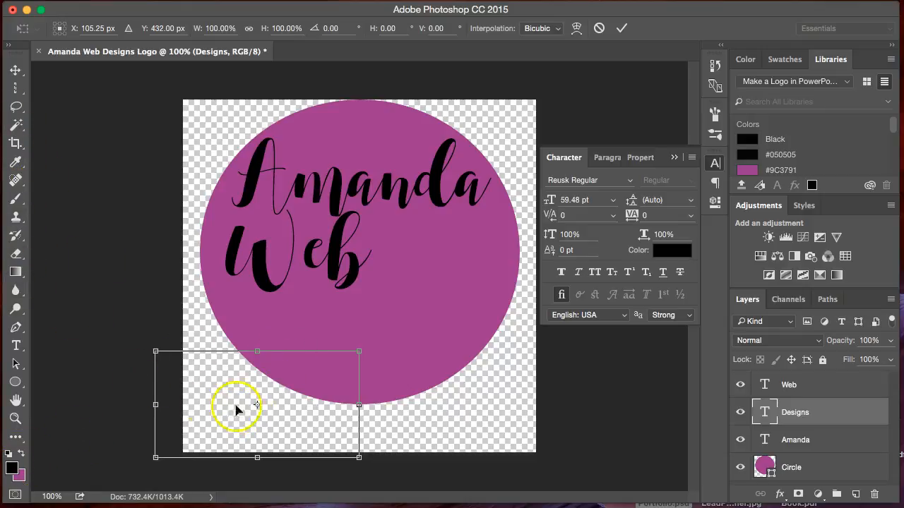
pyautogui.click(16, 345)
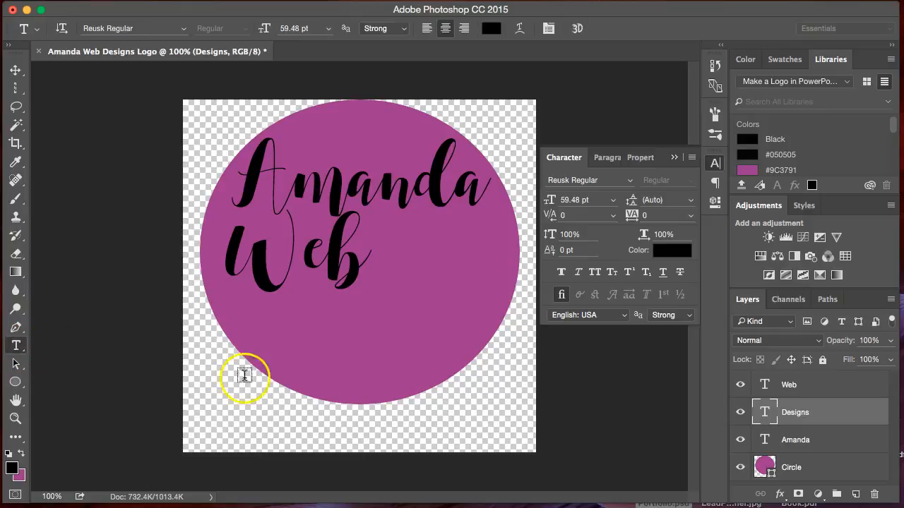
pyautogui.click(292, 393)
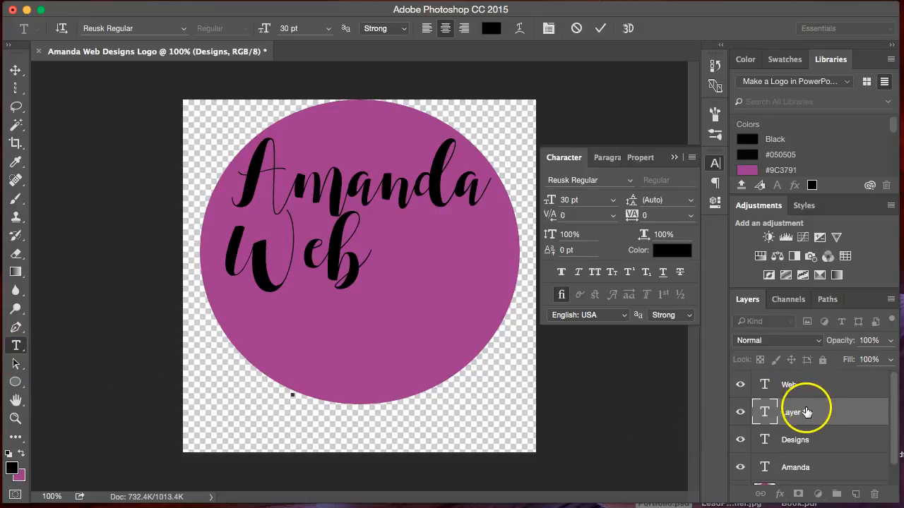
pyautogui.click(22, 71)
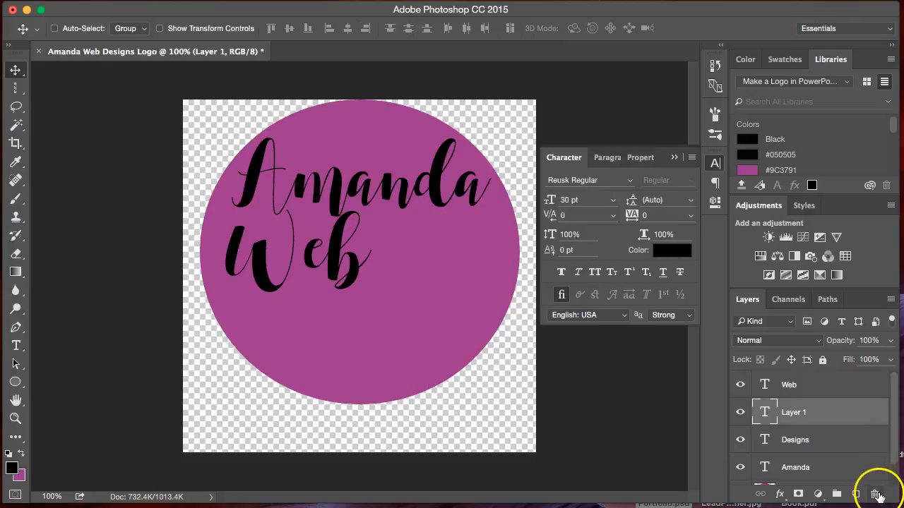
pyautogui.click(875, 494)
pyautogui.click(553, 205)
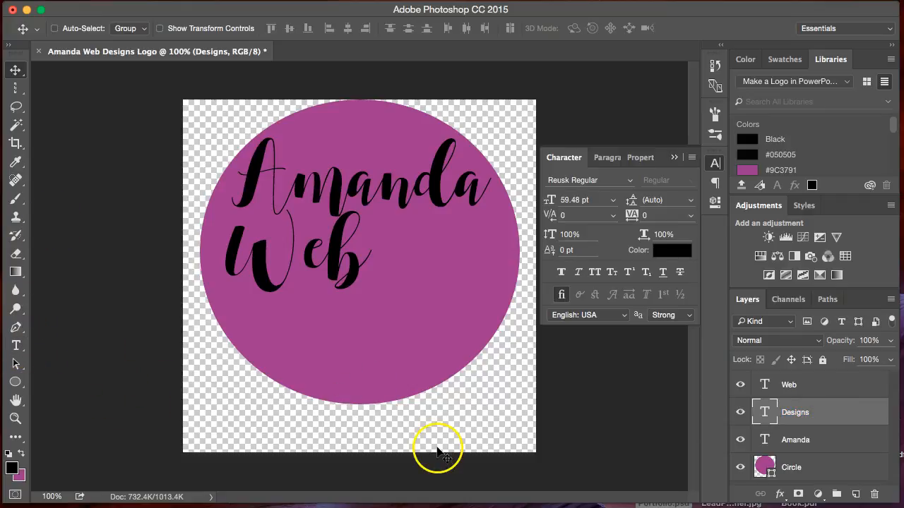
# Step: Transform the empty "Designs" text box to sit below "Web" with its height scaled to 127.22%, and apply the transformation
pyautogui.click(14, 344)
pyautogui.press('a')
pyautogui.press('j')
pyautogui.press('g')
pyautogui.press('a')
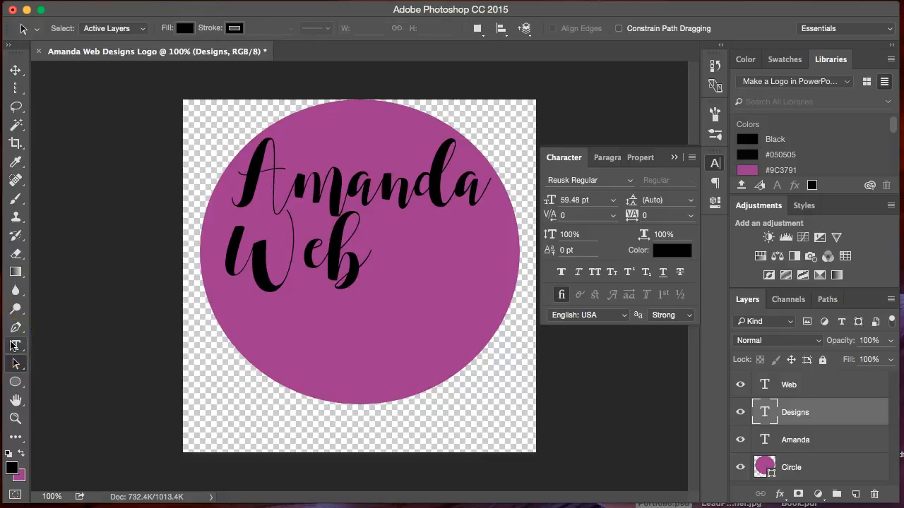
pyautogui.hotkey('ctrl', 't')
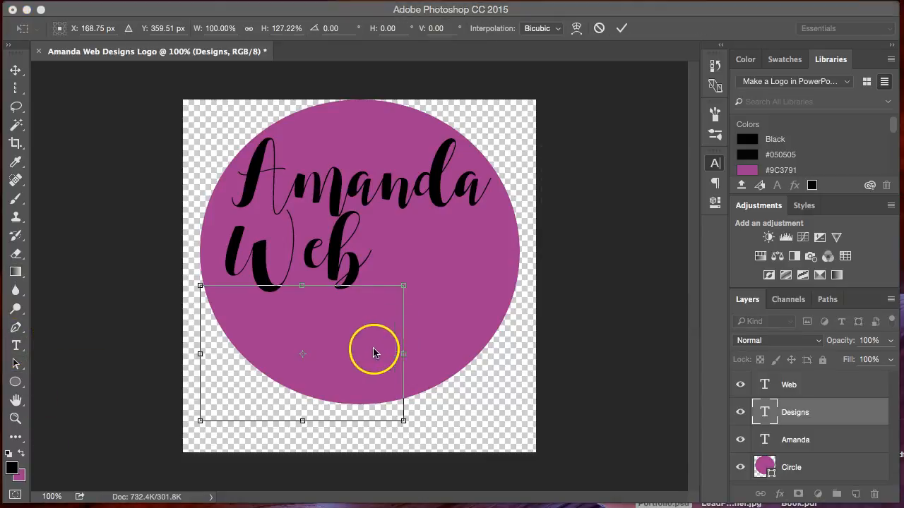
pyautogui.click(807, 419)
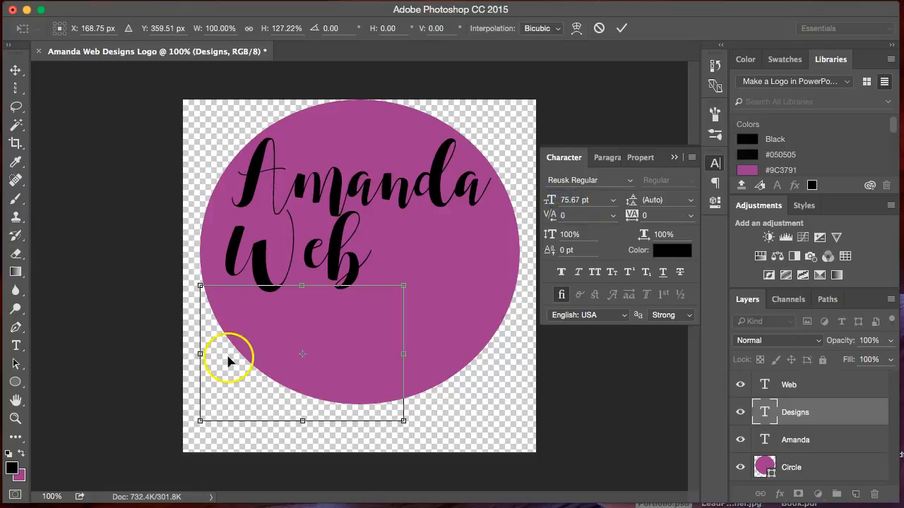
pyautogui.click(18, 345)
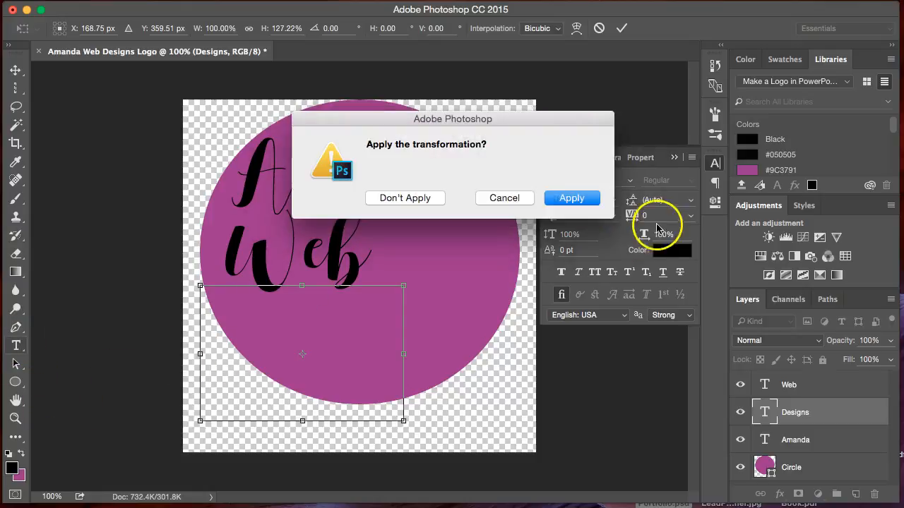
pyautogui.click(570, 196)
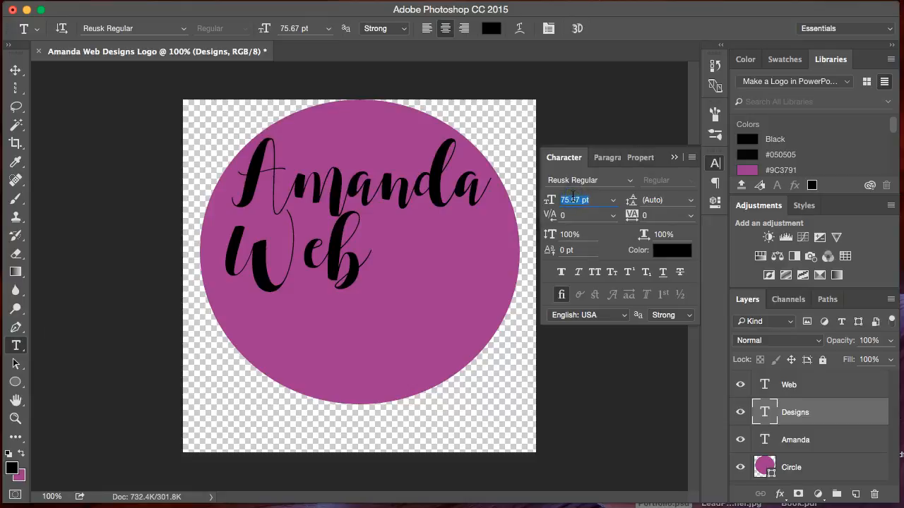
# Step: Set the empty "Designs" layer's font size to 30 pt and scale its box to 169.51% width and 136.58% height
pyautogui.write('30')
pyautogui.press('Return')
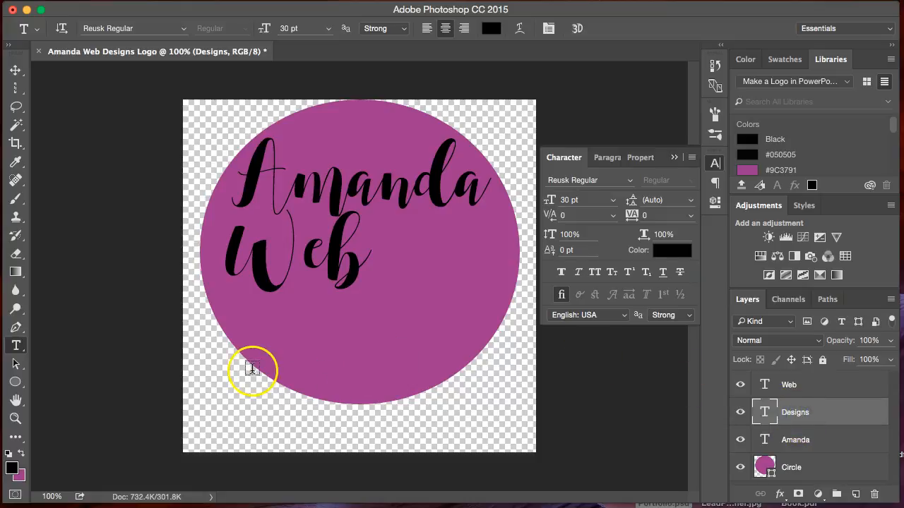
pyautogui.press('super+t')
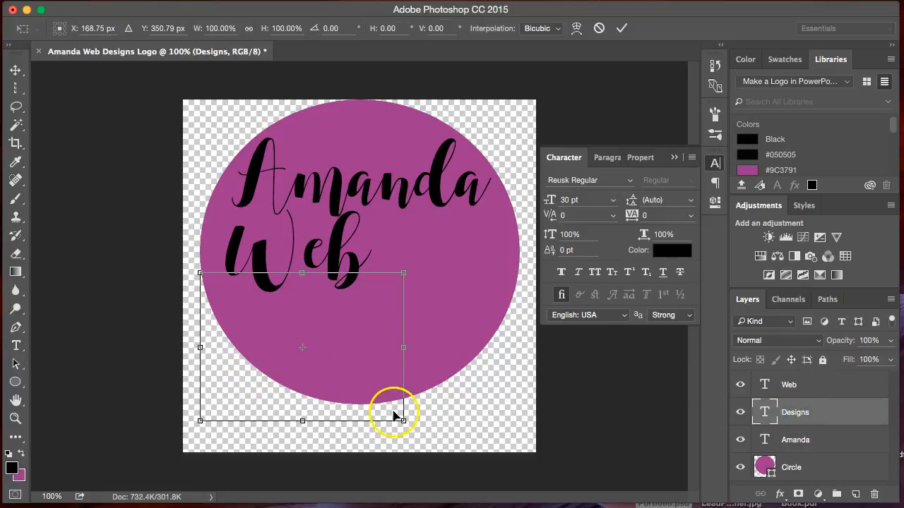
pyautogui.moveTo(401, 424); pyautogui.dragTo(546, 476)
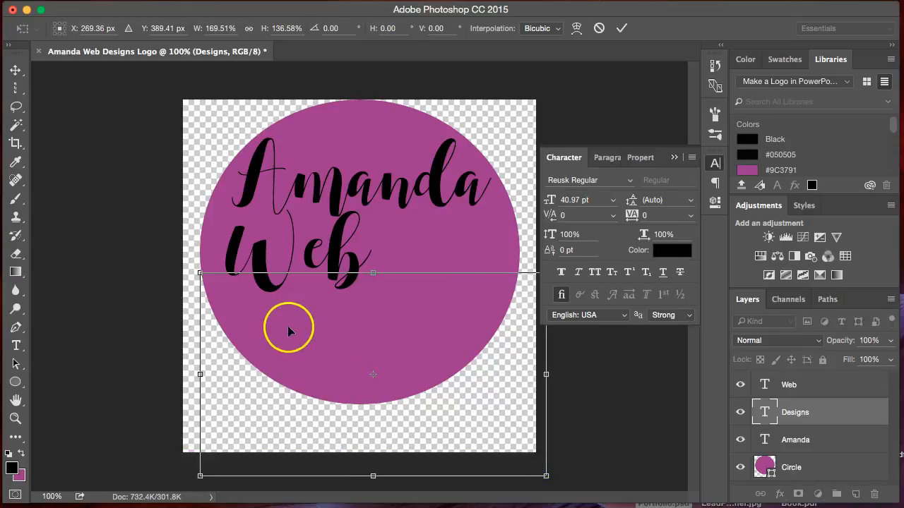
pyautogui.click(16, 345)
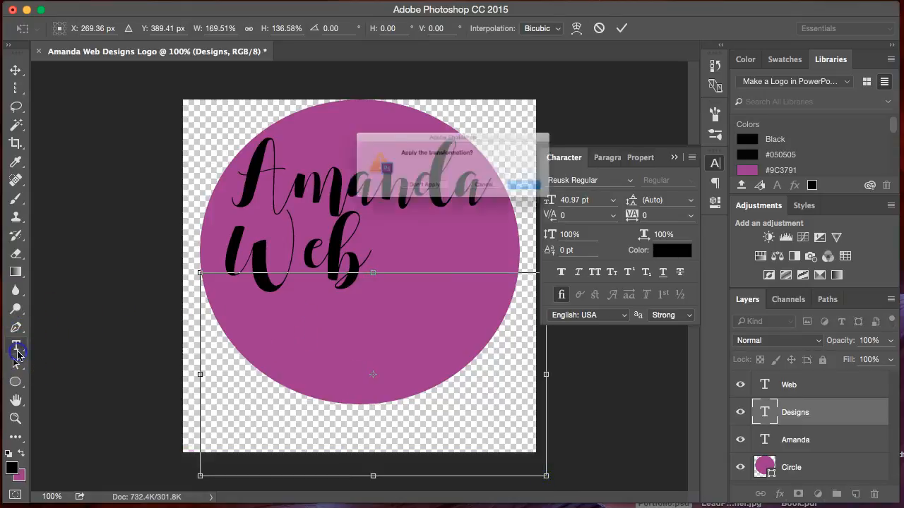
pyautogui.click(584, 200)
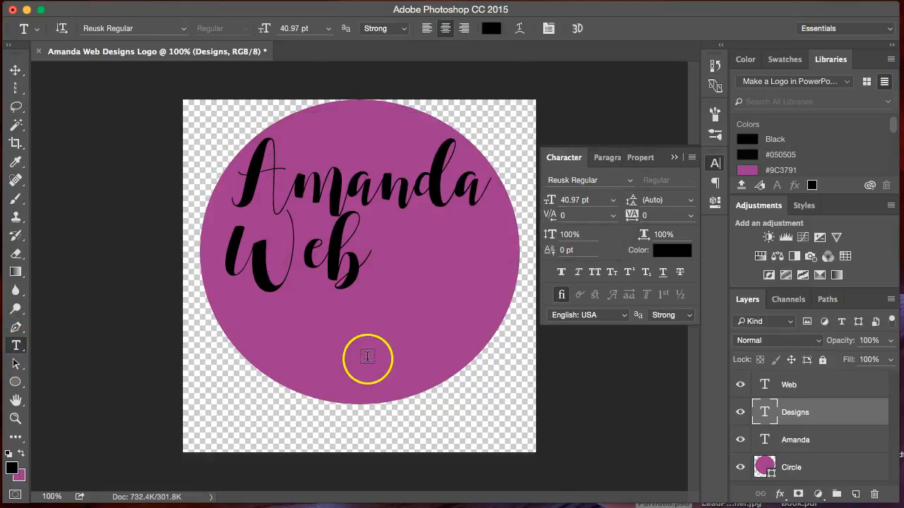
# Step: Enter test characters as new text low inside the circle and replace them with the word "Designs"
pyautogui.click(368, 356)
pyautogui.write('ag;jalgj')
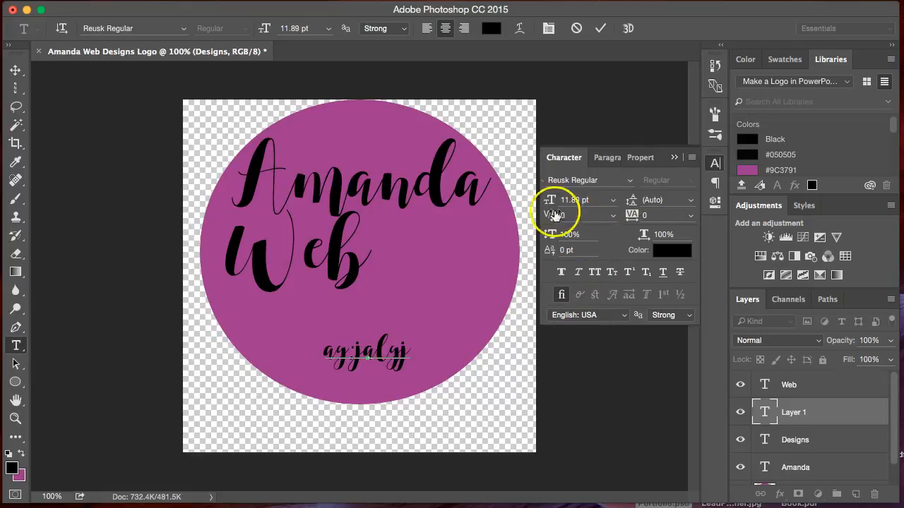
pyautogui.press('BackSpace')
pyautogui.press('BackSpace')
pyautogui.press('BackSpace')
pyautogui.press('BackSpace')
pyautogui.press('BackSpace')
pyautogui.press('BackSpace')
pyautogui.press('BackSpace')
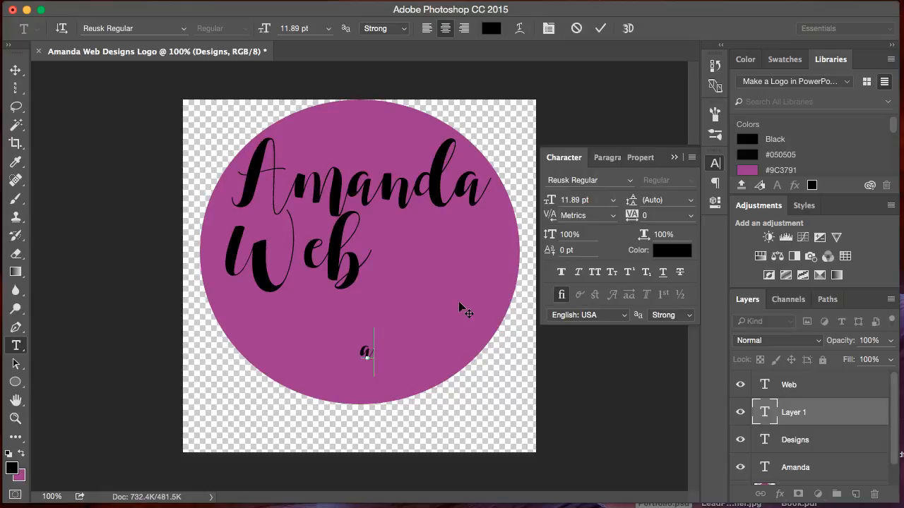
pyautogui.press('BackSpace')
pyautogui.write('Designs')
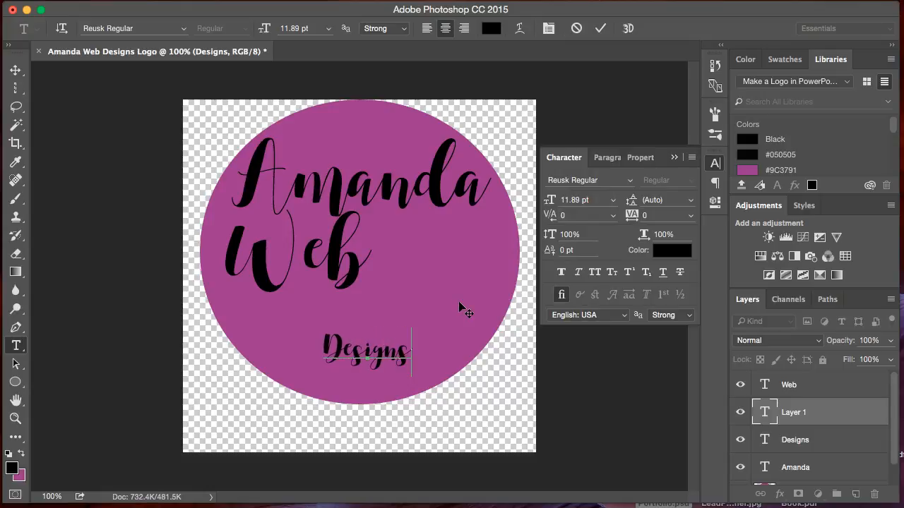
# Step: Commit the new text and delete both "Designs" text layers
pyautogui.click(776, 428)
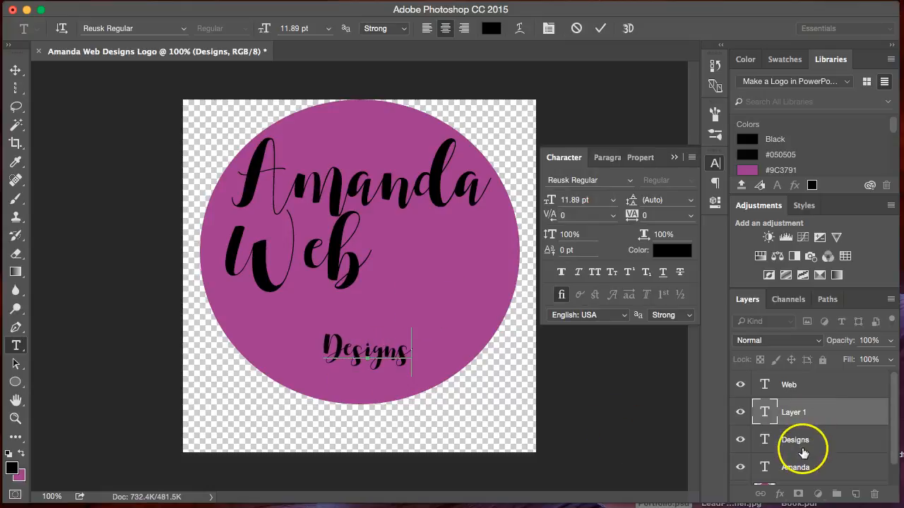
pyautogui.click(793, 413)
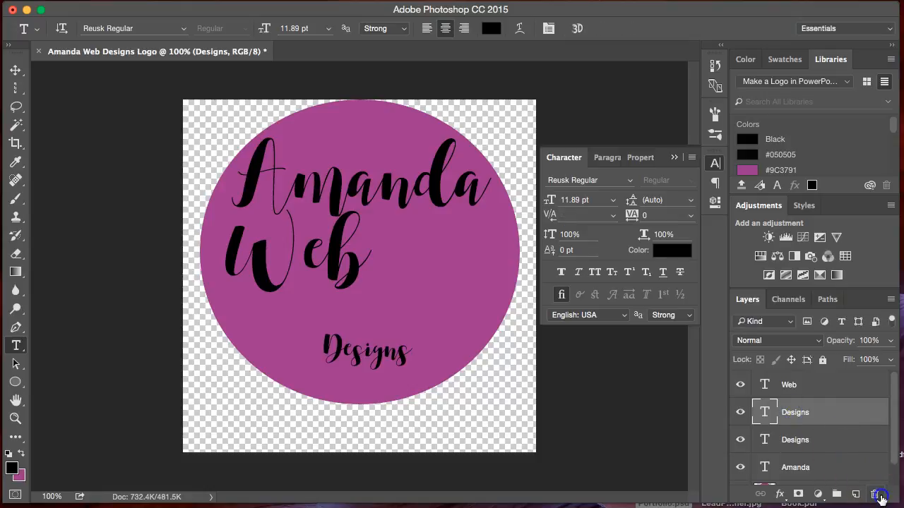
pyautogui.click(878, 496)
pyautogui.click(560, 206)
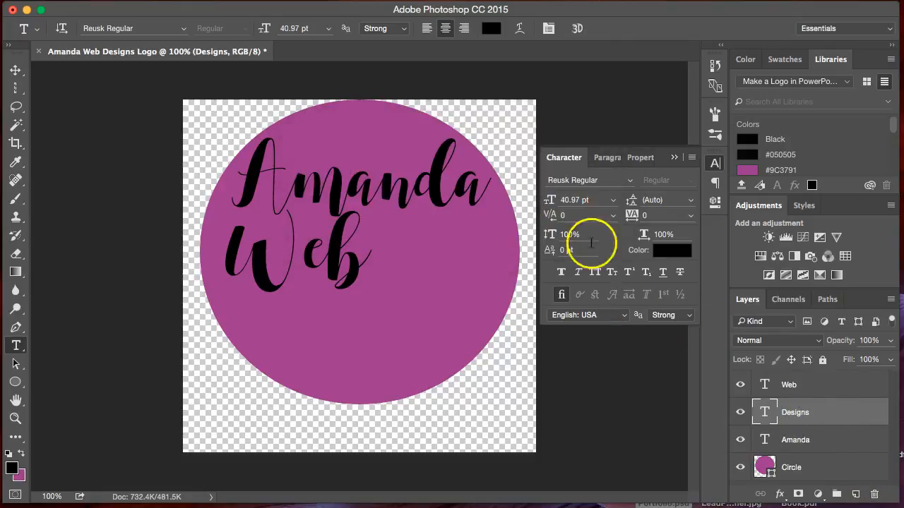
pyautogui.click(874, 495)
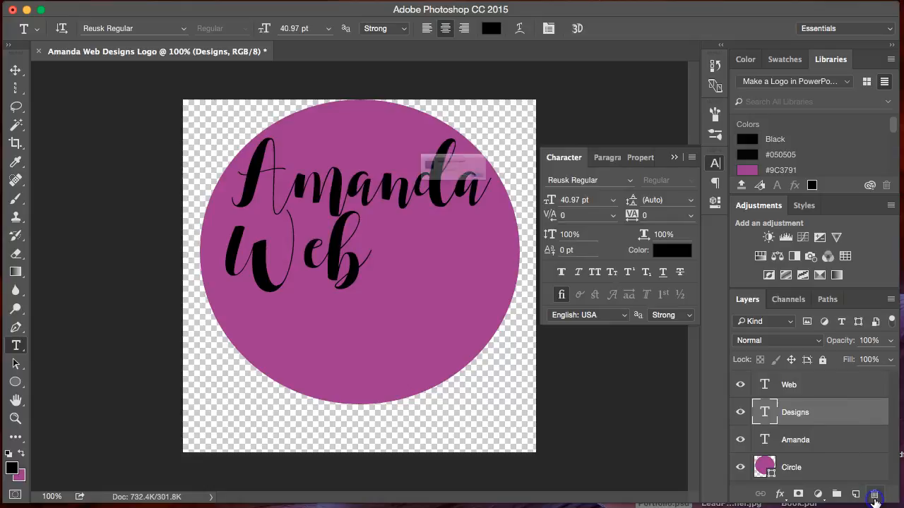
pyautogui.click(558, 204)
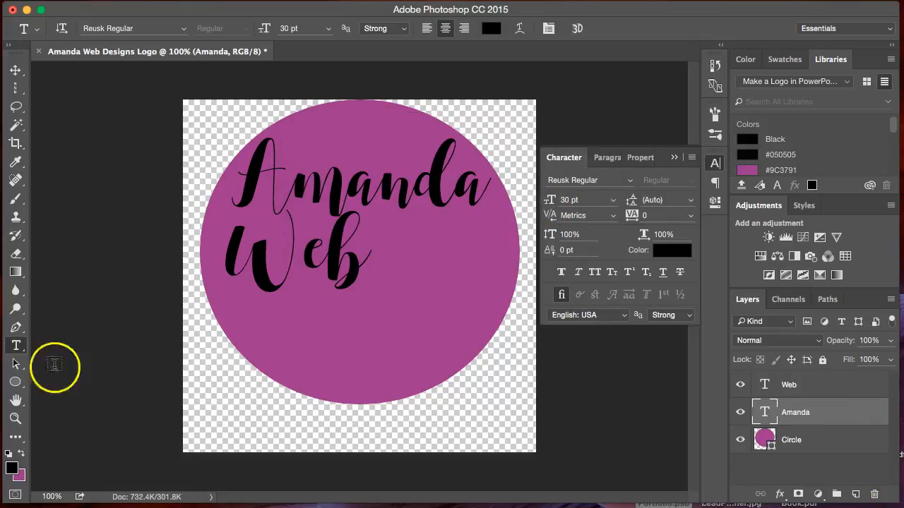
# Step: Add a new layer above "Amanda", enter "Designs" in a text box across the circle's lower edge, and widen the box to fit the word
pyautogui.click(859, 495)
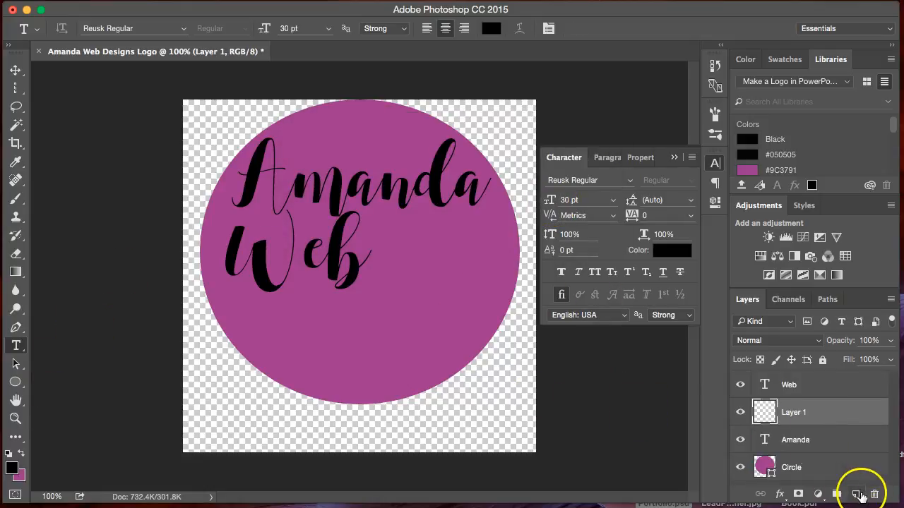
pyautogui.moveTo(296, 354); pyautogui.dragTo(488, 441)
pyautogui.write('Design')
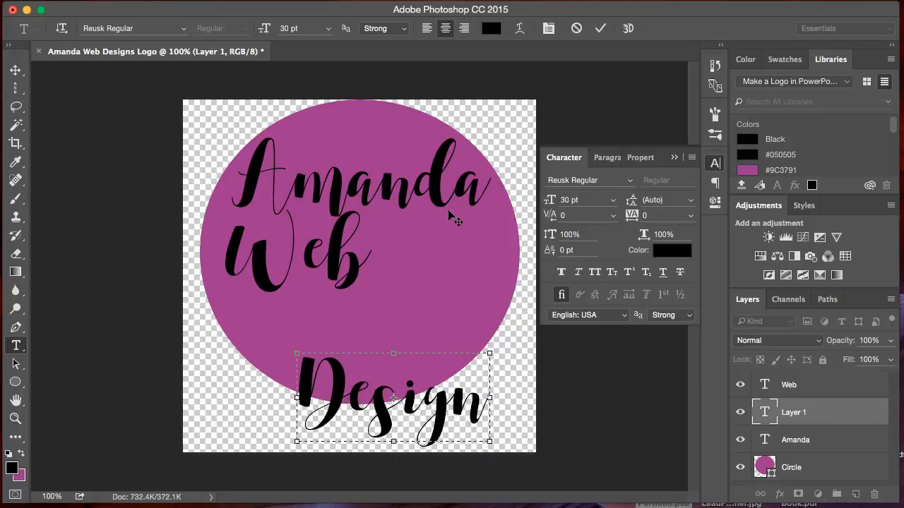
pyautogui.write('s')
pyautogui.moveTo(300, 399); pyautogui.dragTo(200, 398)
# Step: Select the word "Designs" and filter the font choices to the Sans Serif class
pyautogui.click(329, 417)
pyautogui.doubleClick(349, 415)
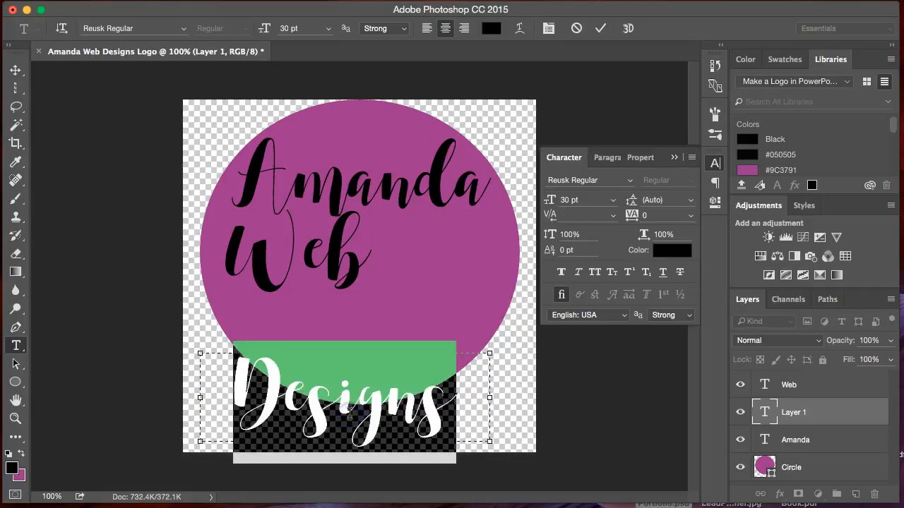
pyautogui.click(627, 181)
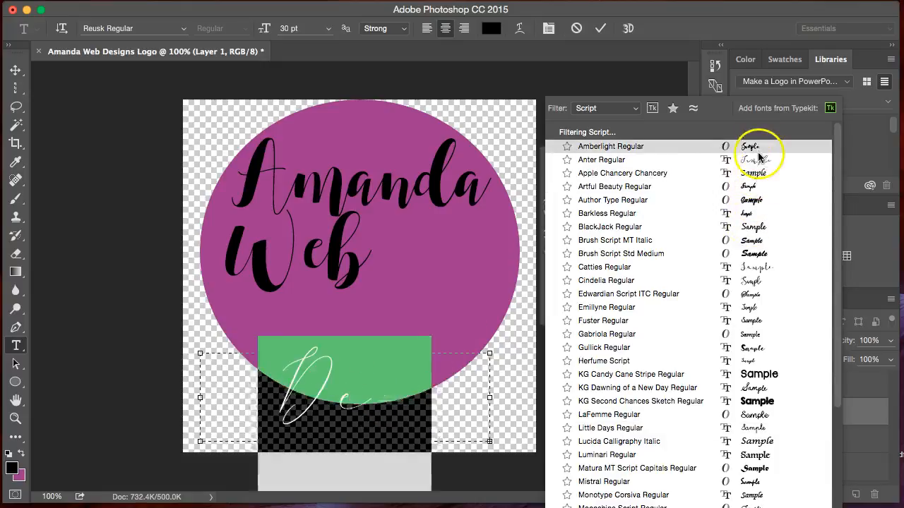
pyautogui.click(637, 106)
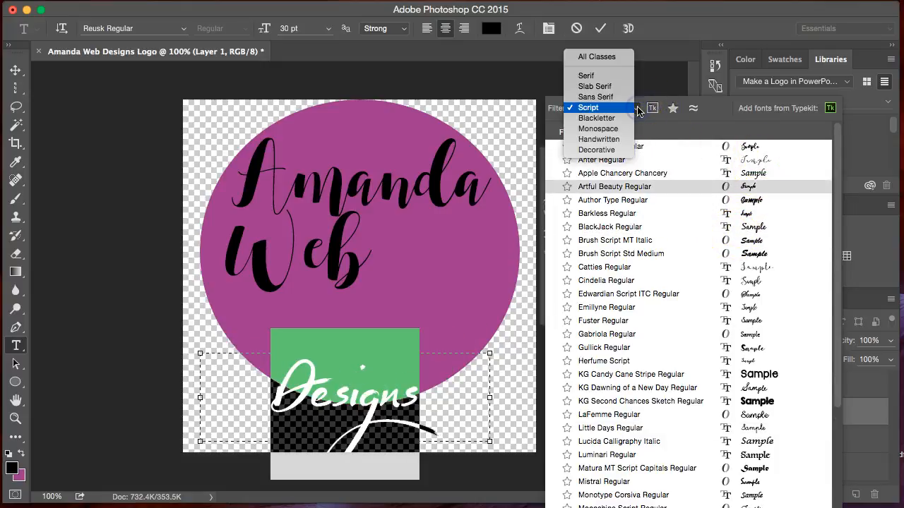
pyautogui.click(611, 97)
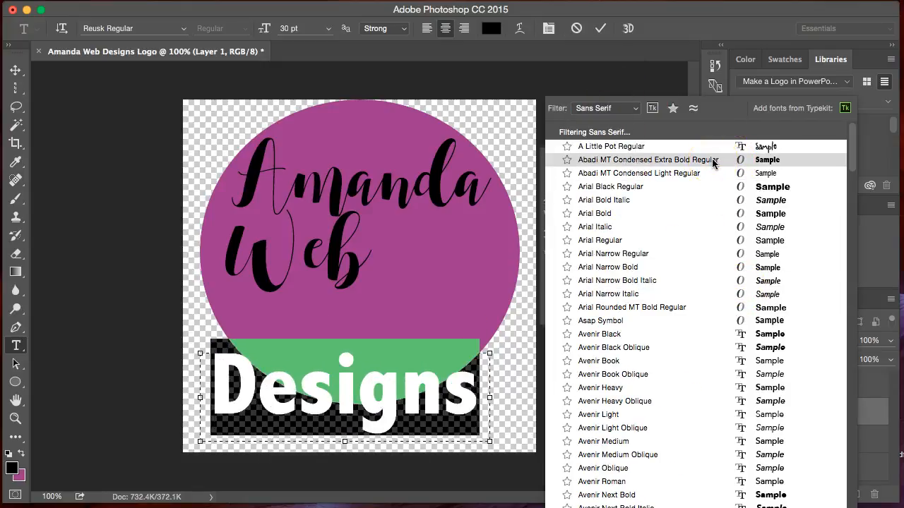
# Step: Preview sans serif fonts on the word "Designs", including the Avenir, Seravek and Source Sans Pro families
pyautogui.click(749, 362)
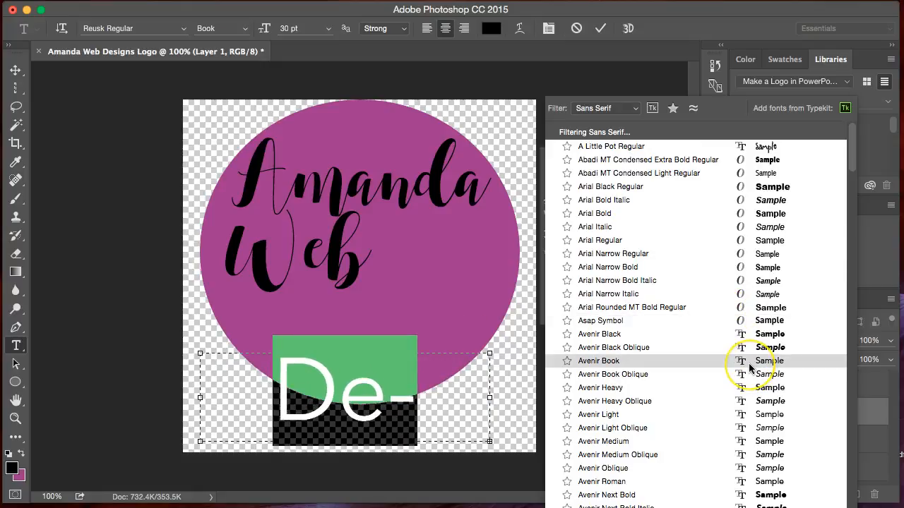
pyautogui.click(750, 374)
pyautogui.click(750, 388)
pyautogui.click(750, 428)
pyautogui.scroll(-10, 756, 431)
pyautogui.scroll(-15, 757, 435)
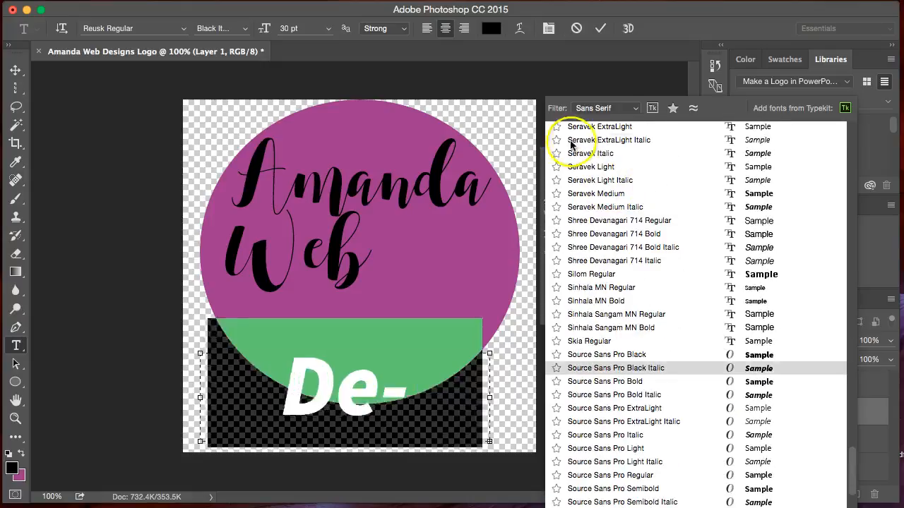
pyautogui.click(571, 128)
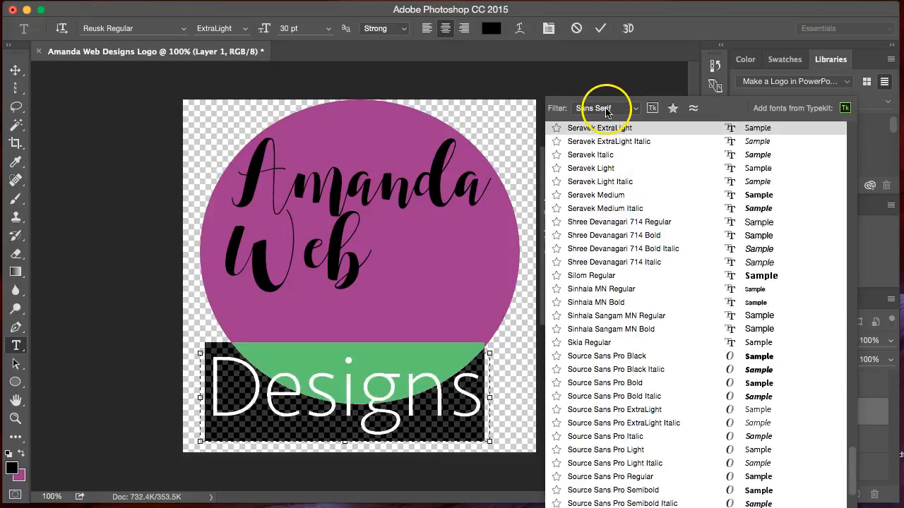
pyautogui.click(605, 108)
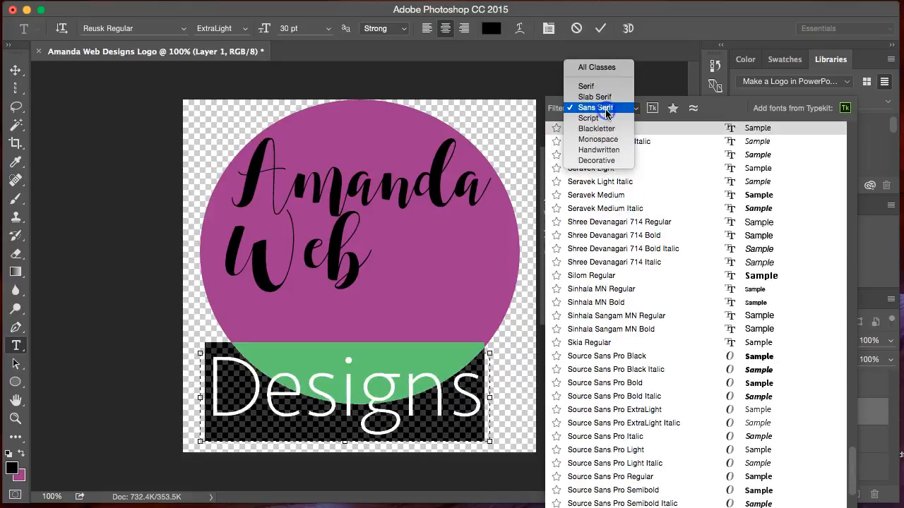
pyautogui.click(716, 111)
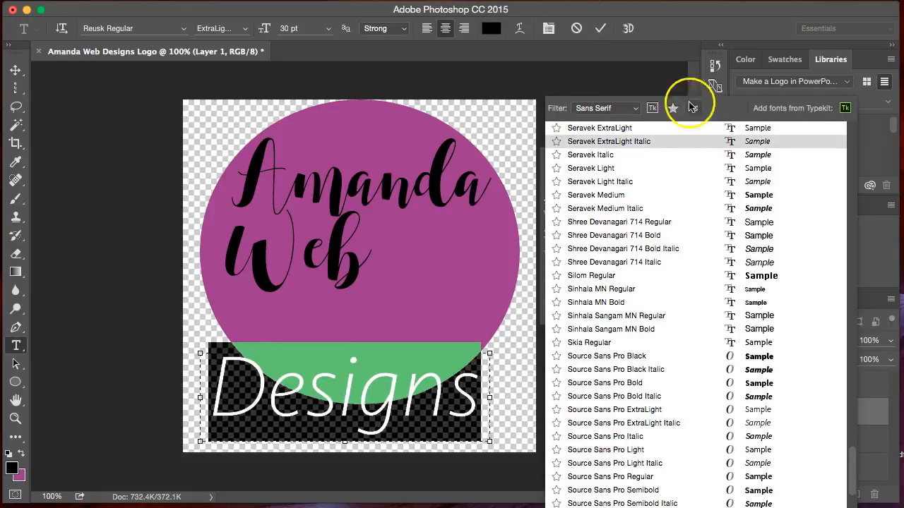
pyautogui.click(646, 62)
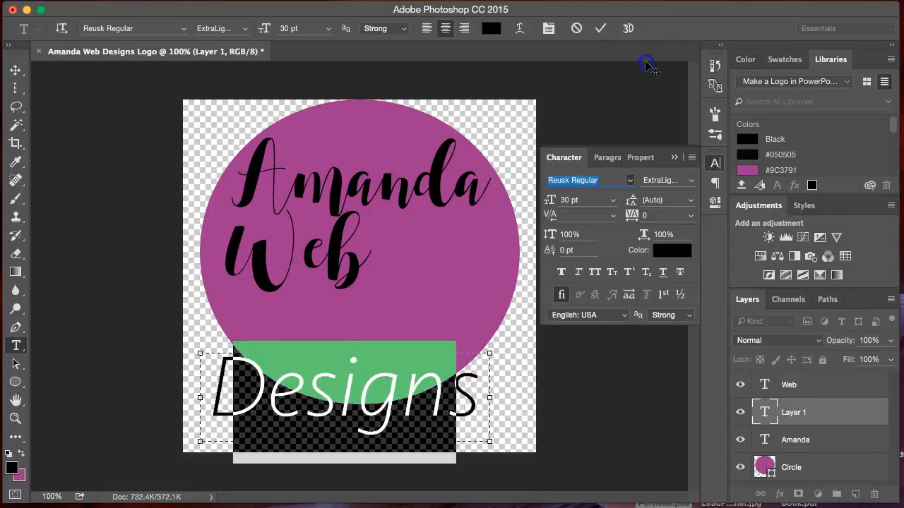
# Step: Set "Designs" in Quicksand Bold at 25 pt and widen its text box to fit the word
pyautogui.click(581, 180)
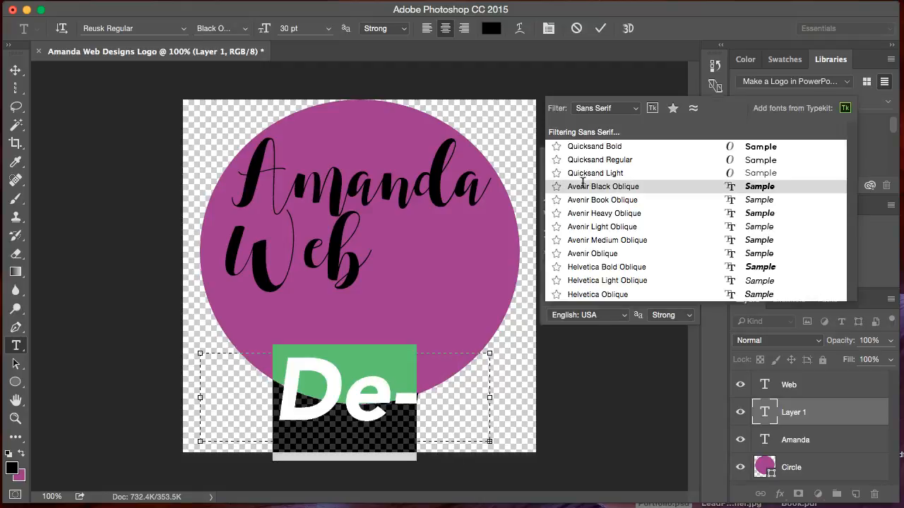
pyautogui.click(612, 147)
pyautogui.moveTo(490, 399); pyautogui.dragTo(617, 398)
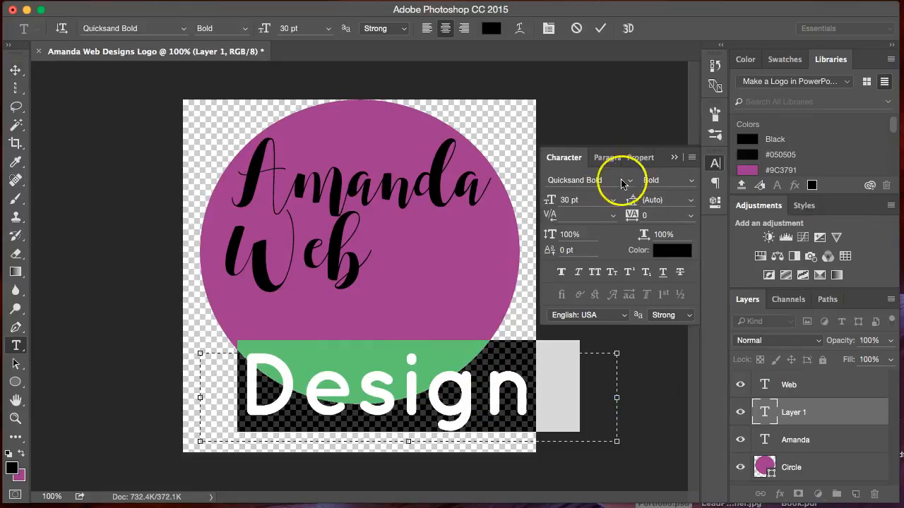
pyautogui.write('2')
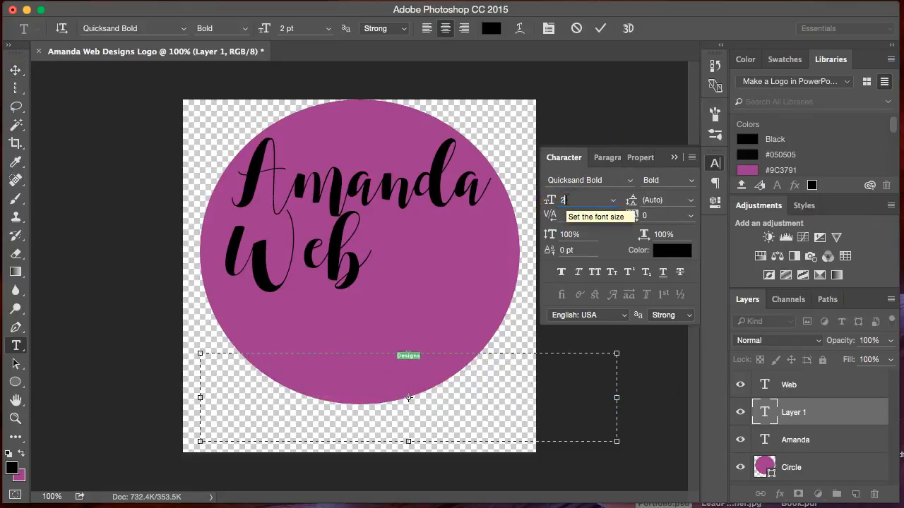
pyautogui.write('5')
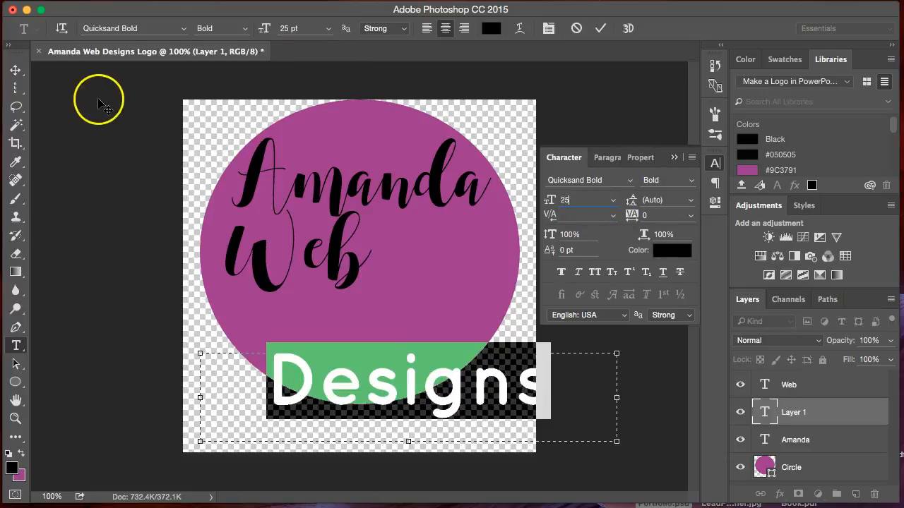
# Step: Move "Designs" up inside the circle beneath "Web", and centre "Web" above it
pyautogui.click(15, 70)
pyautogui.moveTo(470, 406); pyautogui.dragTo(418, 336)
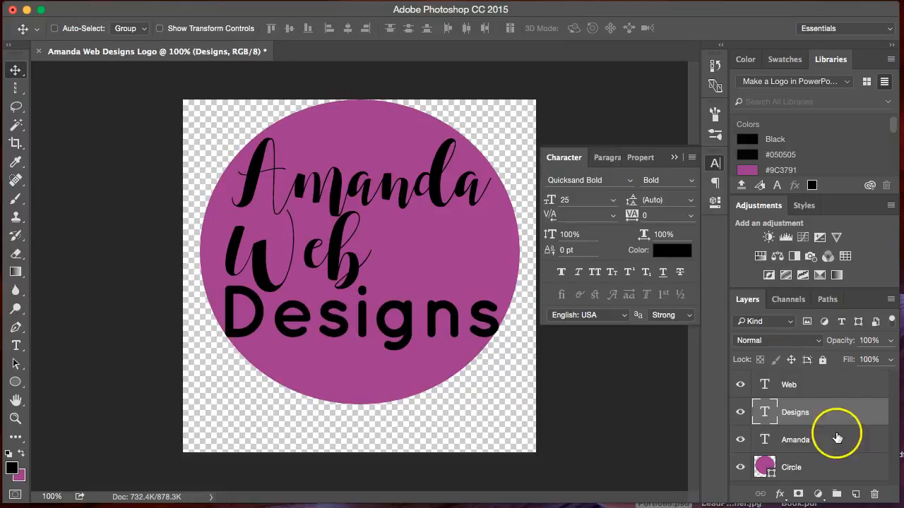
pyautogui.click(786, 388)
pyautogui.moveTo(322, 228); pyautogui.dragTo(450, 247)
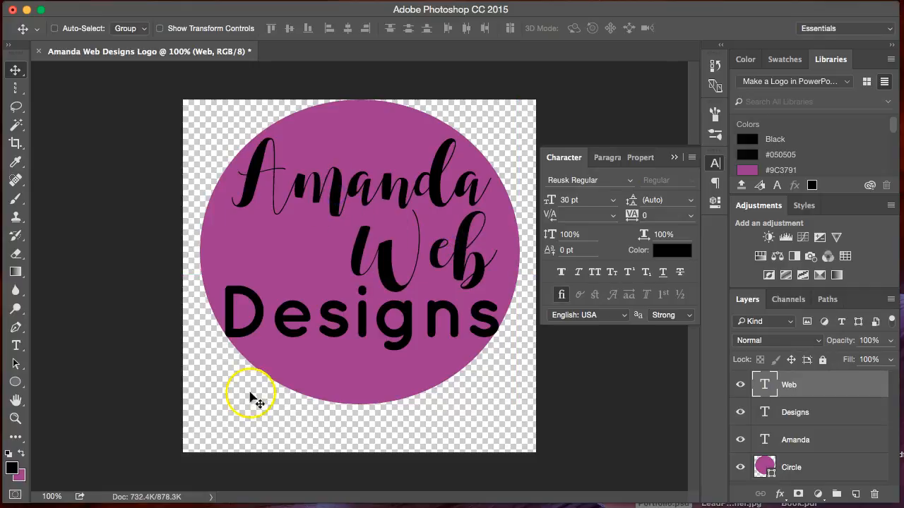
pyautogui.moveTo(362, 316); pyautogui.dragTo(296, 316)
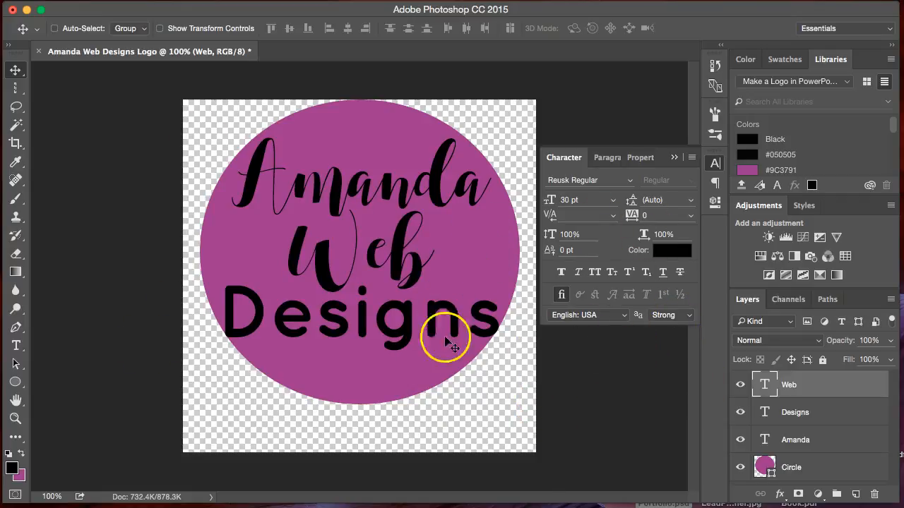
# Step: Set the "Amanda" text to 25 pt and centre it near the top of the circle
pyautogui.click(808, 438)
pyautogui.moveTo(378, 167)
pyautogui.mouseDown()
pyautogui.moveTo(359, 185)
pyautogui.moveTo(367, 169)
pyautogui.mouseUp()
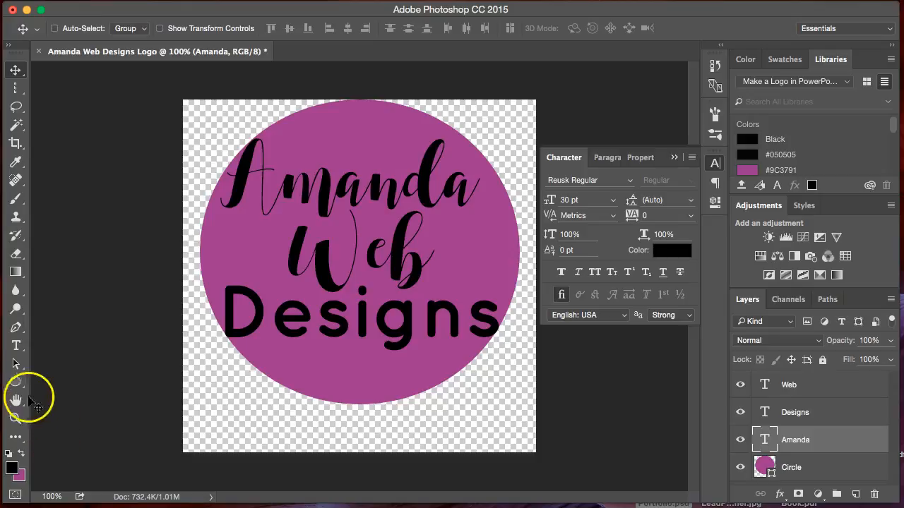
pyautogui.click(16, 345)
pyautogui.click(375, 181)
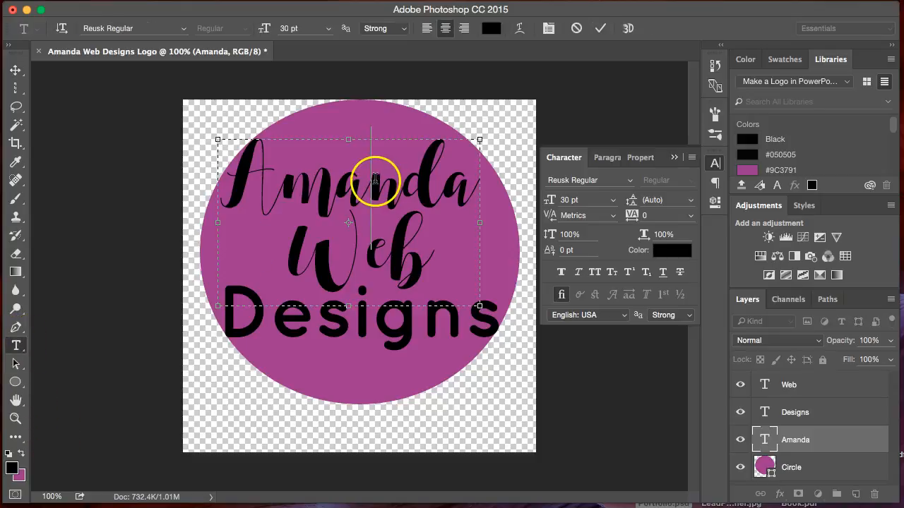
pyautogui.moveTo(237, 159); pyautogui.dragTo(467, 200)
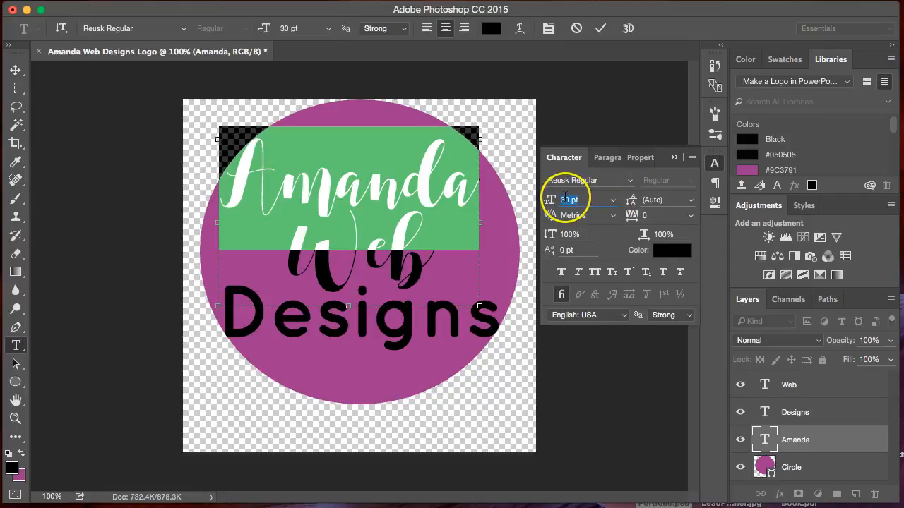
pyautogui.write('10')
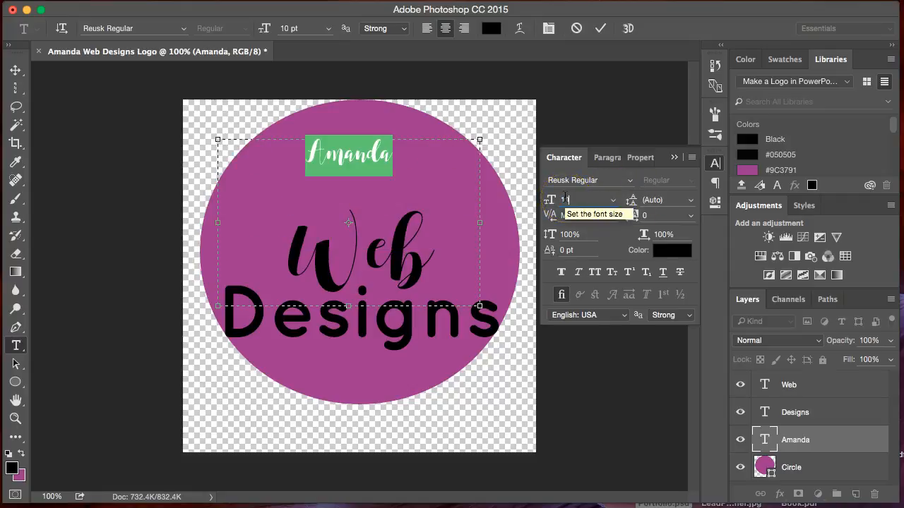
pyautogui.press('BackSpace')
pyautogui.write('30')
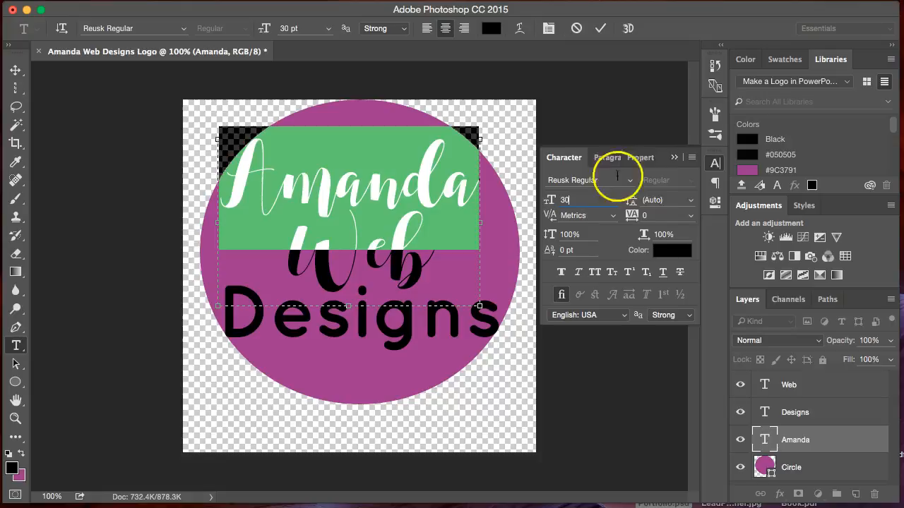
pyautogui.press('BackSpace')
pyautogui.write('2')
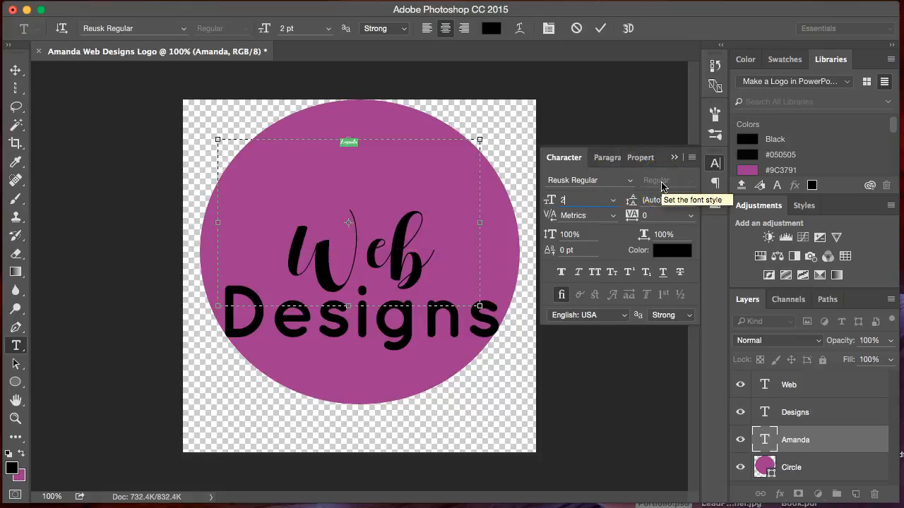
pyautogui.write('5')
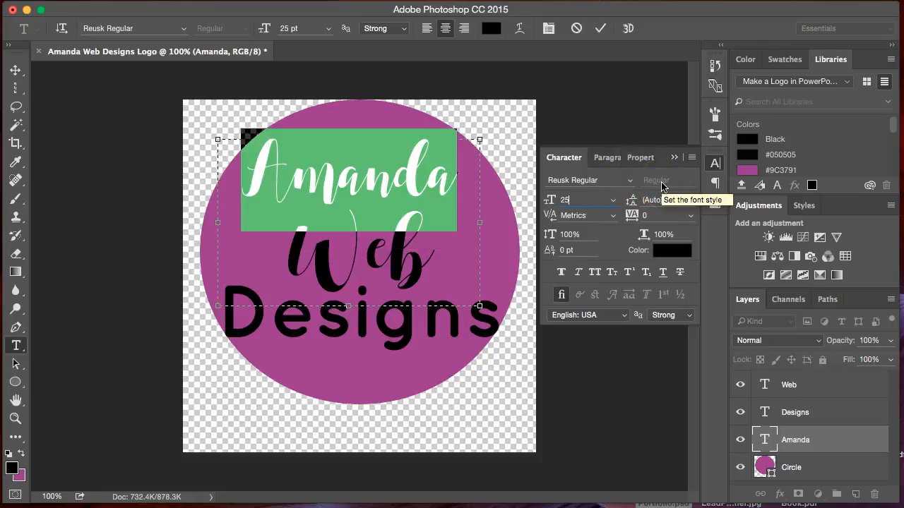
pyautogui.click(15, 70)
pyautogui.moveTo(362, 176)
pyautogui.mouseDown()
pyautogui.moveTo(303, 201)
pyautogui.moveTo(377, 151)
pyautogui.moveTo(373, 169)
pyautogui.mouseUp()
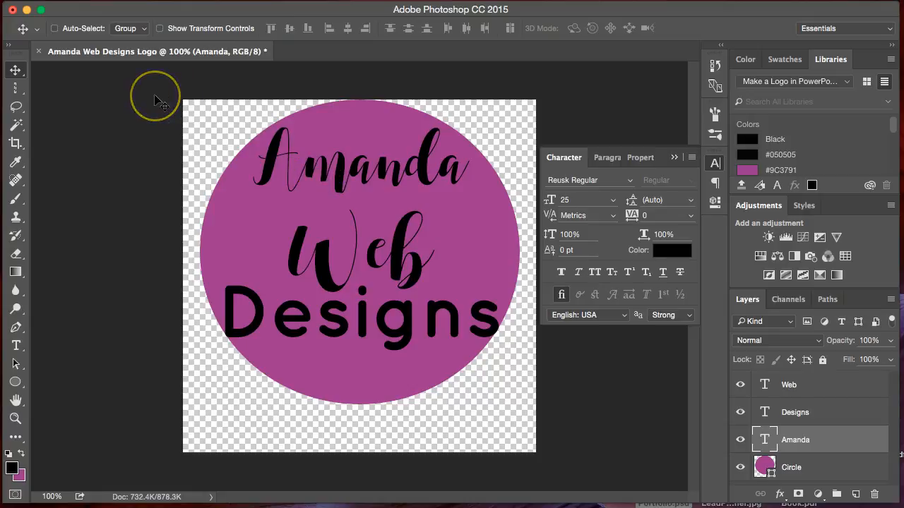
# Step: Compare the JPEG Low and JPEG High presets with PNG-24 in Save for Web, and close the dialog without exporting
pyautogui.click(130, 1)
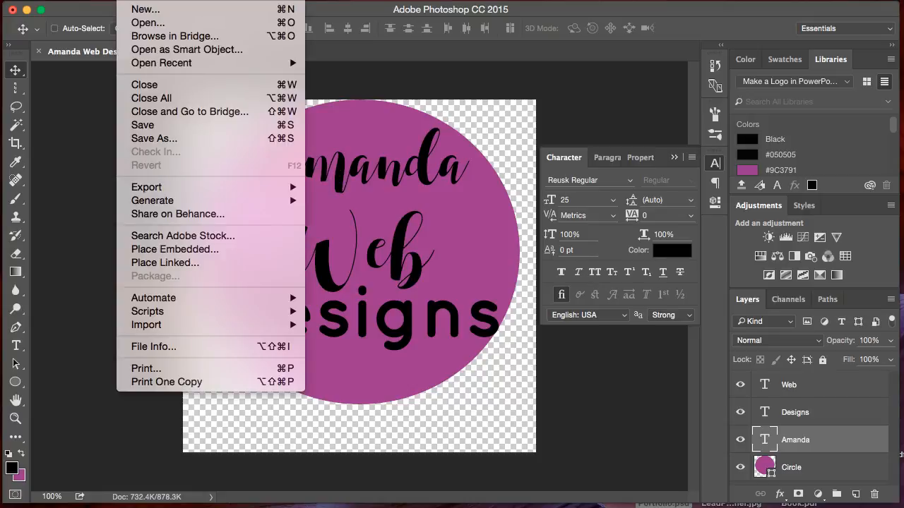
pyautogui.click(172, 191)
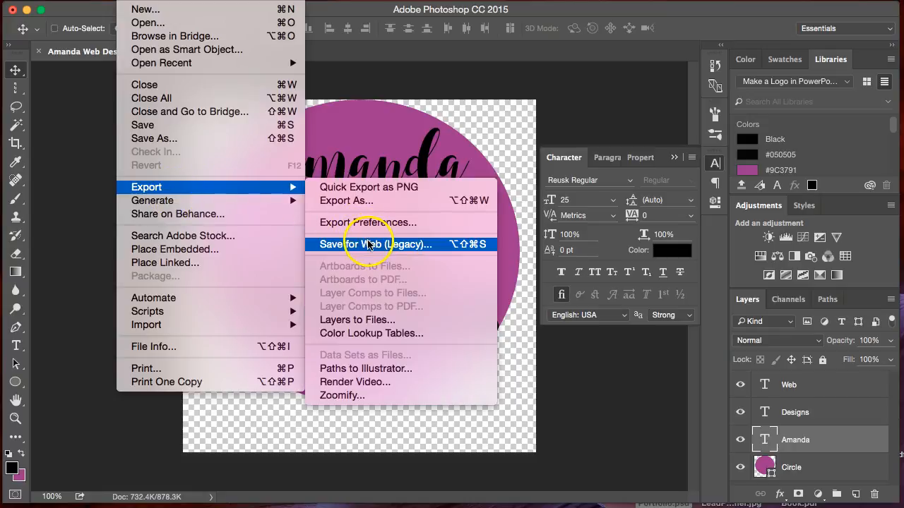
pyautogui.click(367, 244)
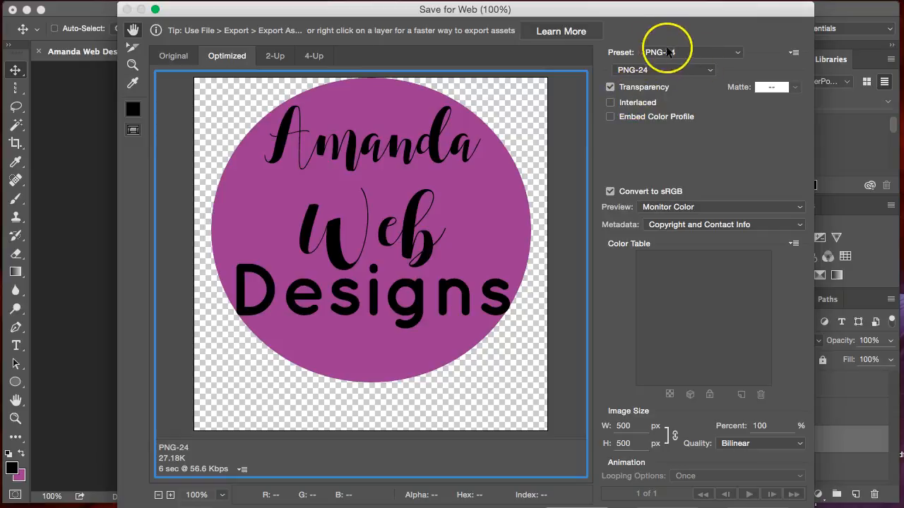
pyautogui.click(691, 53)
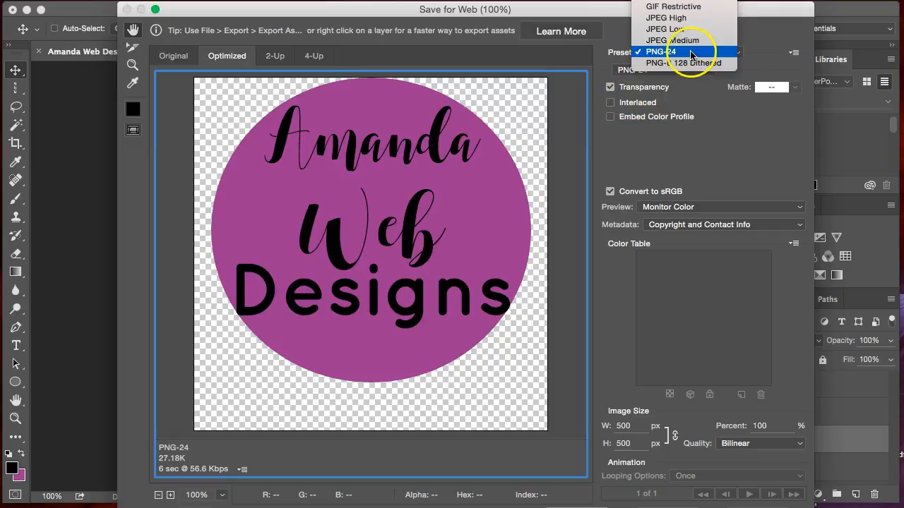
pyautogui.click(688, 32)
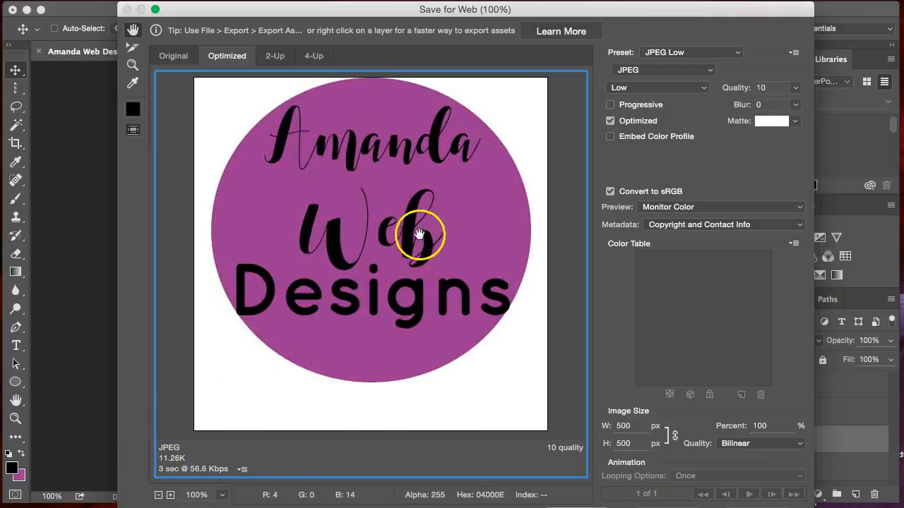
pyautogui.click(696, 55)
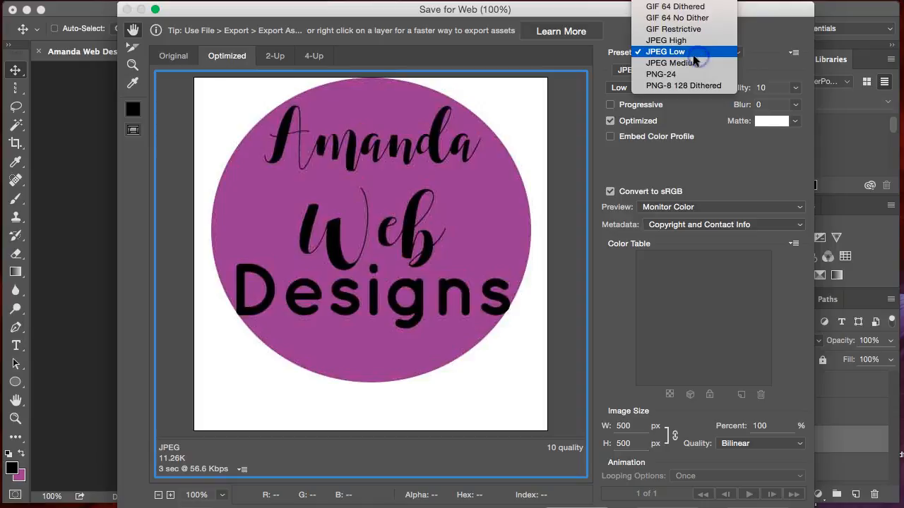
pyautogui.click(689, 40)
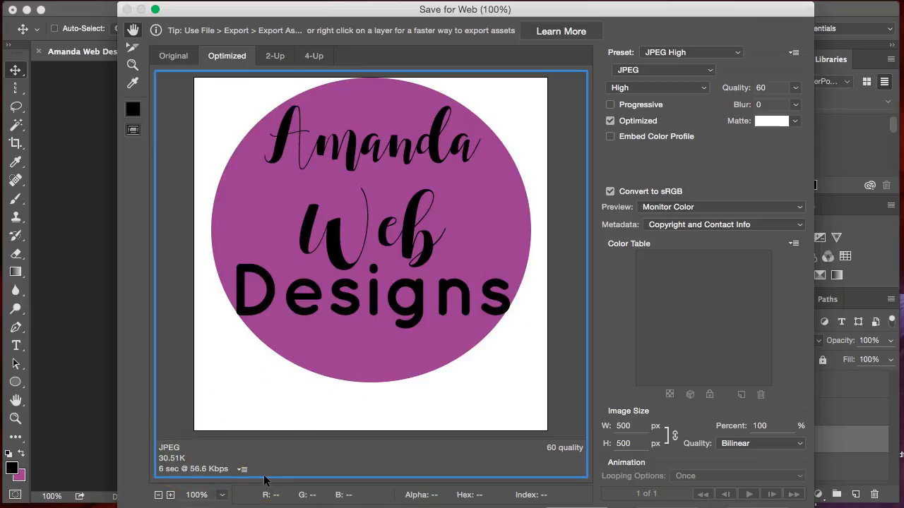
pyautogui.click(682, 53)
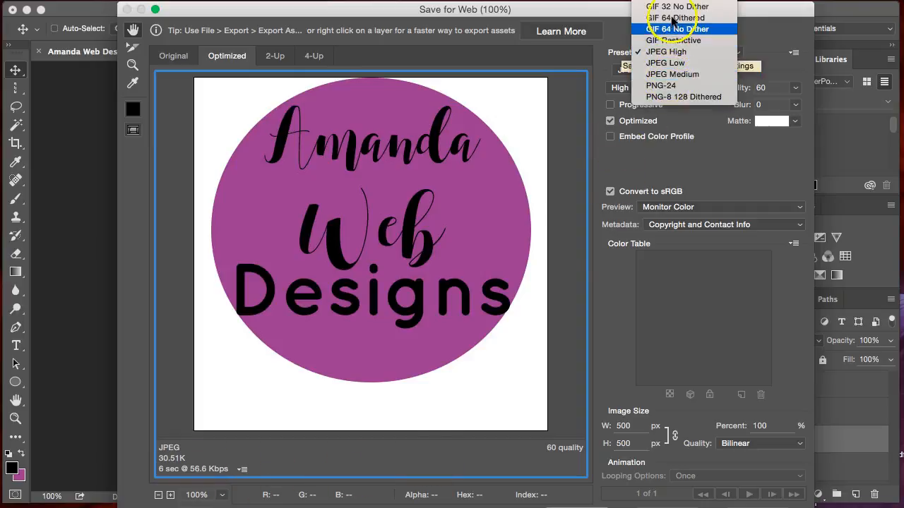
pyautogui.scroll(2, 667, 42)
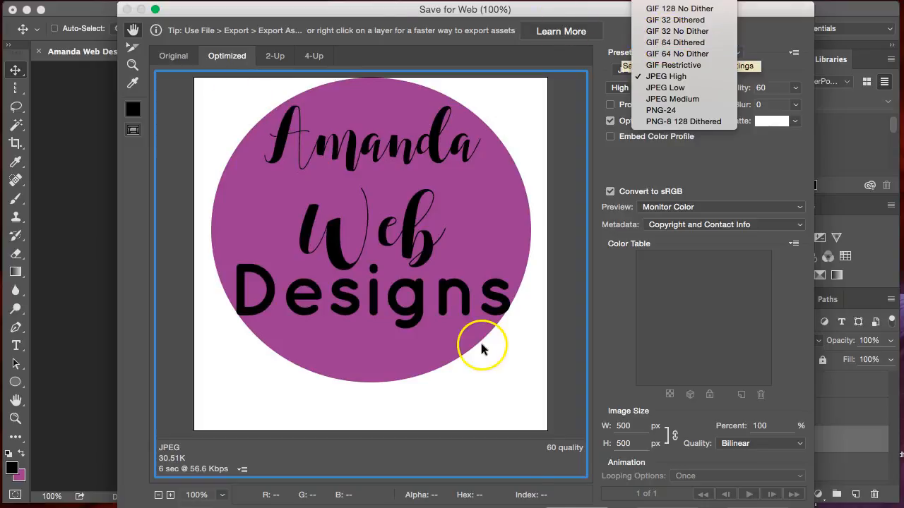
pyautogui.press('Escape')
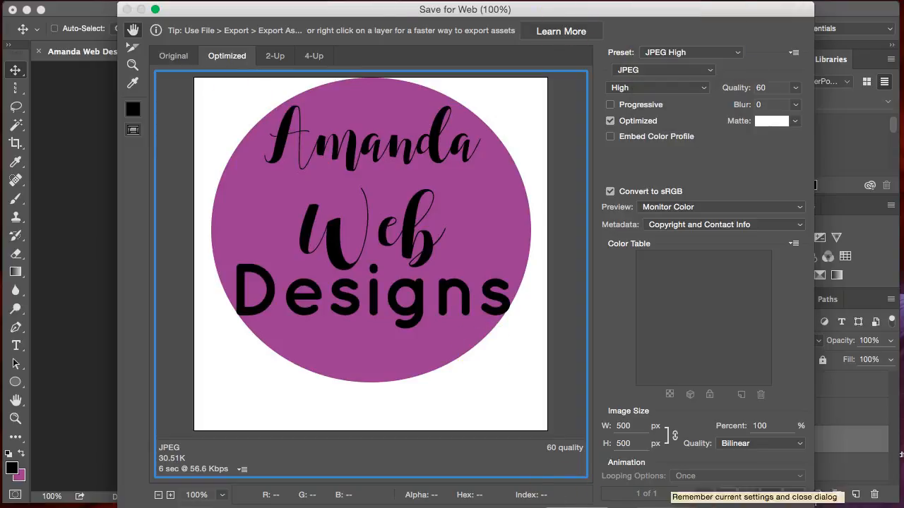
pyautogui.click(727, 504)
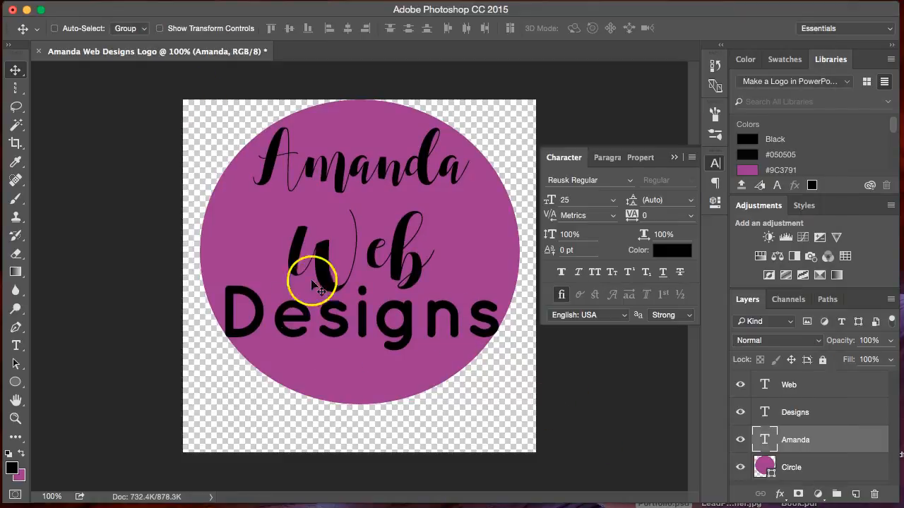
# Step: Lower "Amanda" slightly closer to "Web" and move the Circle layer to the top of the layer stack
pyautogui.moveTo(358, 148); pyautogui.dragTo(358, 158)
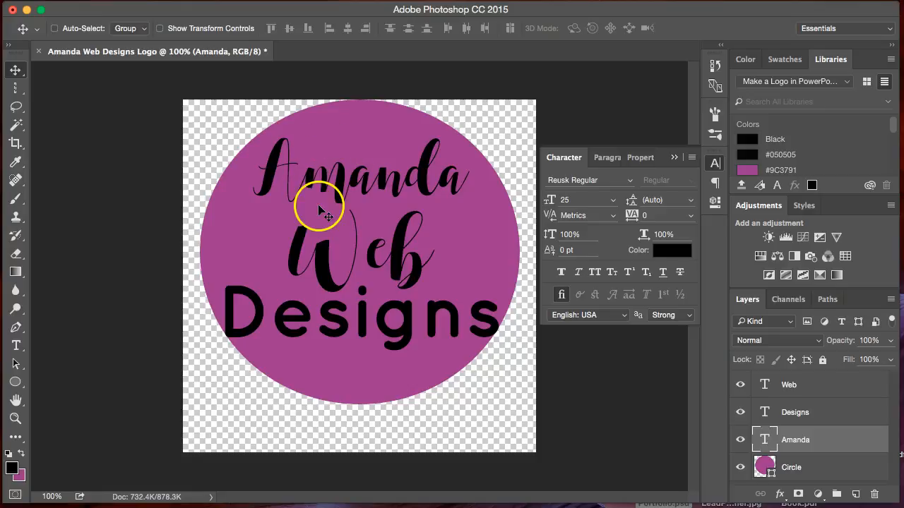
pyautogui.moveTo(764, 438); pyautogui.dragTo(774, 415)
pyautogui.moveTo(769, 474); pyautogui.dragTo(762, 382)
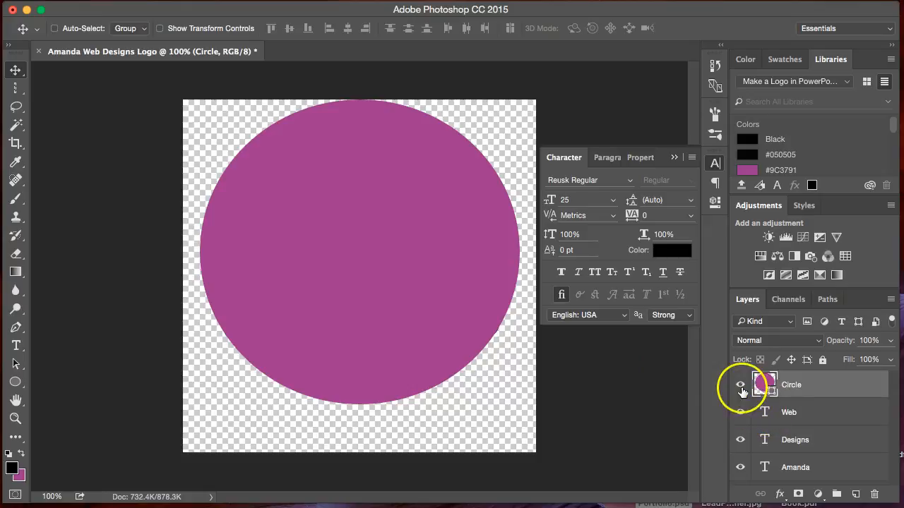
# Step: Hide all four layers of the logo, and show only the Web, Designs and Amanda text layers again
pyautogui.click(740, 385)
pyautogui.click(739, 412)
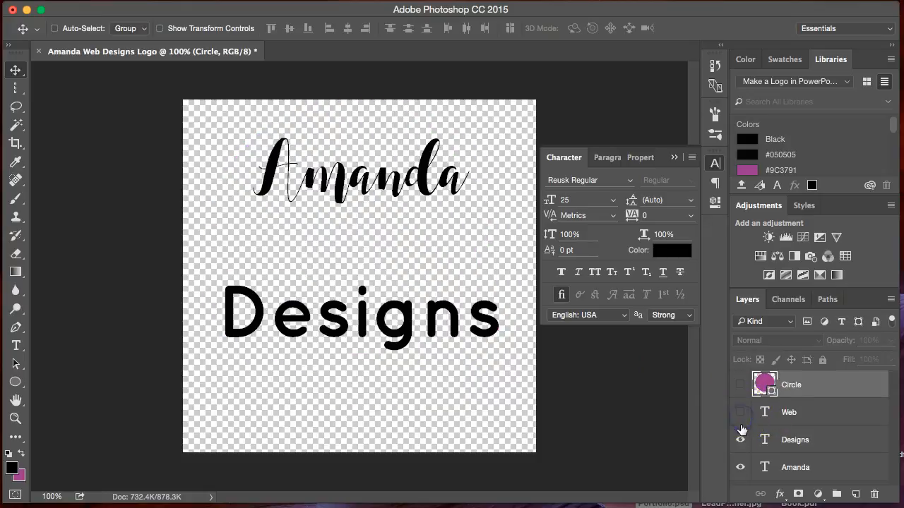
pyautogui.click(740, 447)
pyautogui.click(740, 467)
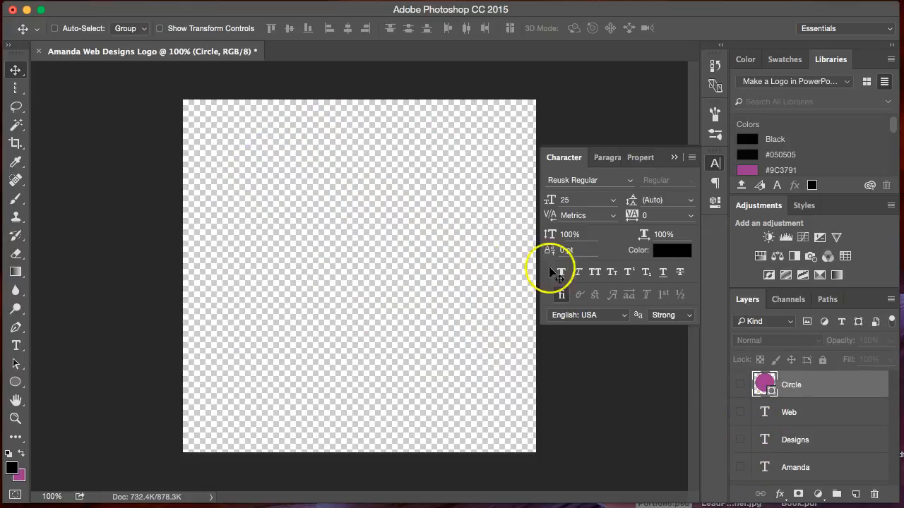
pyautogui.click(740, 413)
pyautogui.click(739, 439)
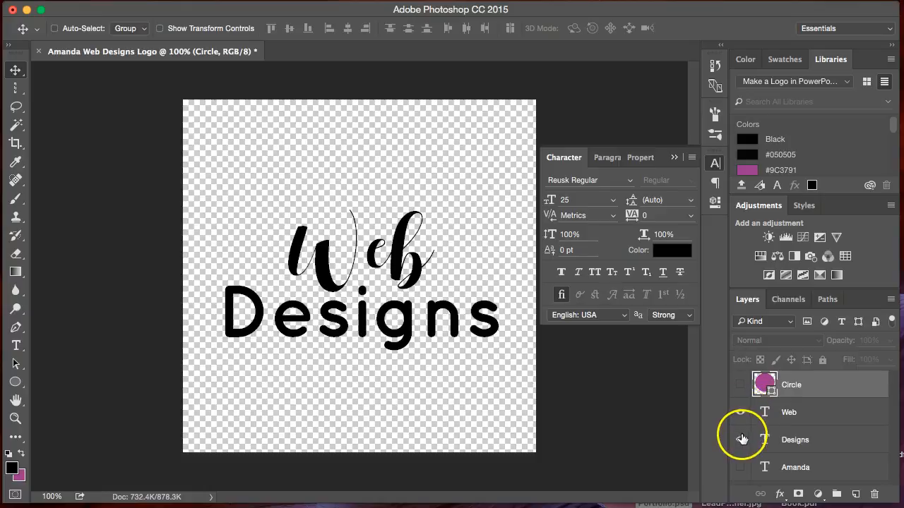
pyautogui.click(740, 467)
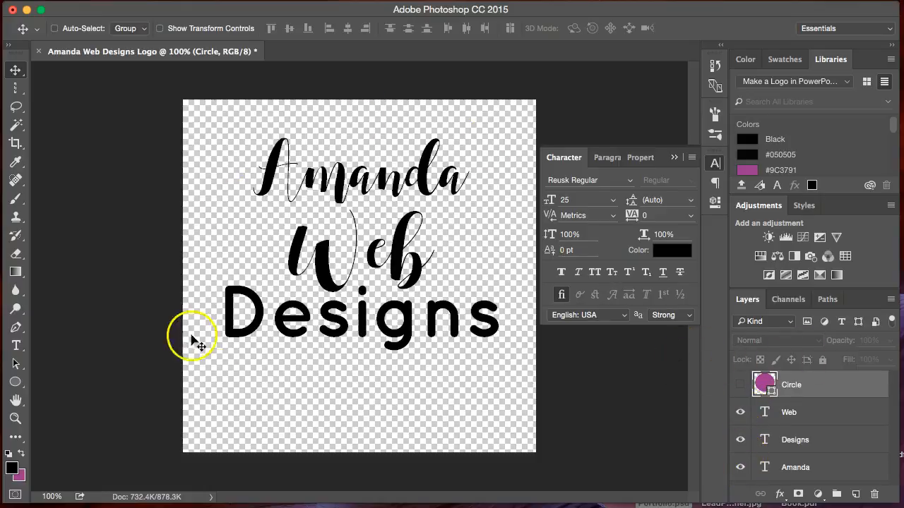
pyautogui.click(131, 1)
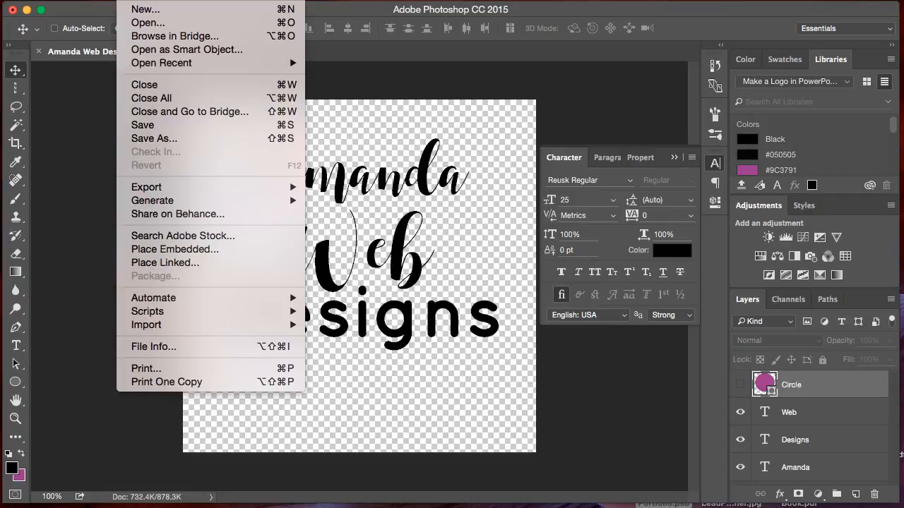
pyautogui.moveTo(173, 188)
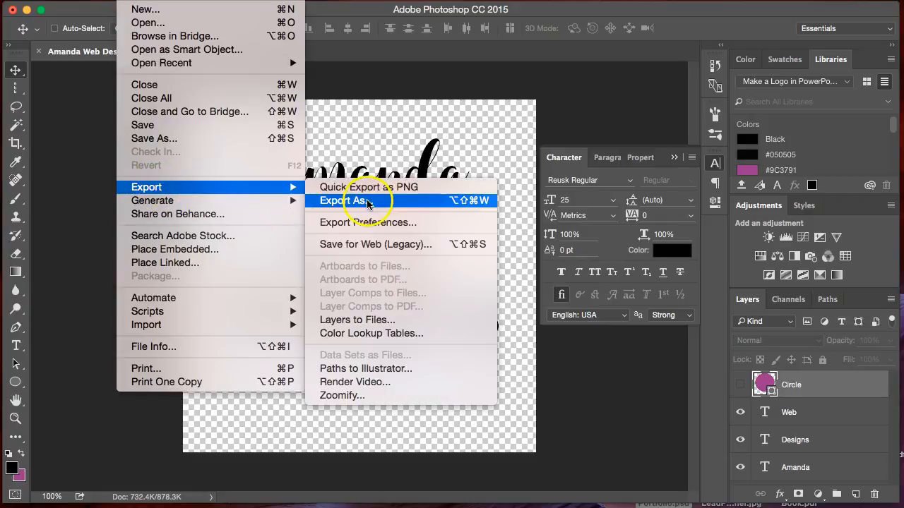
pyautogui.click(507, 129)
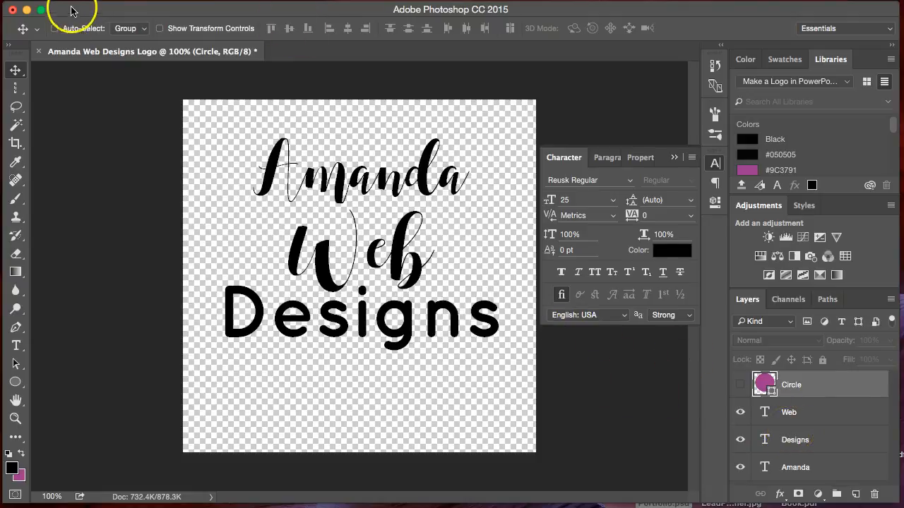
# Step: Open the recent file New Portfolio.psd and select its Layer 2
pyautogui.click(131, 1)
pyautogui.moveTo(162, 64)
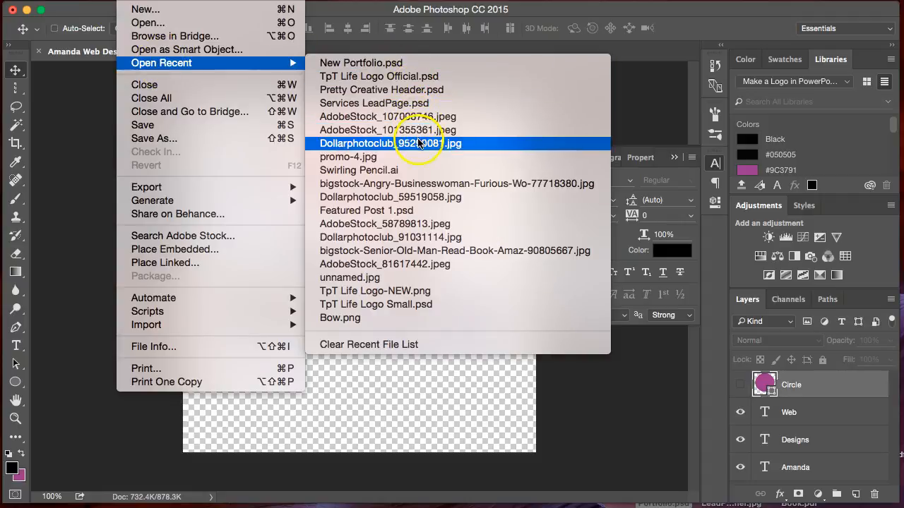
pyautogui.click(419, 63)
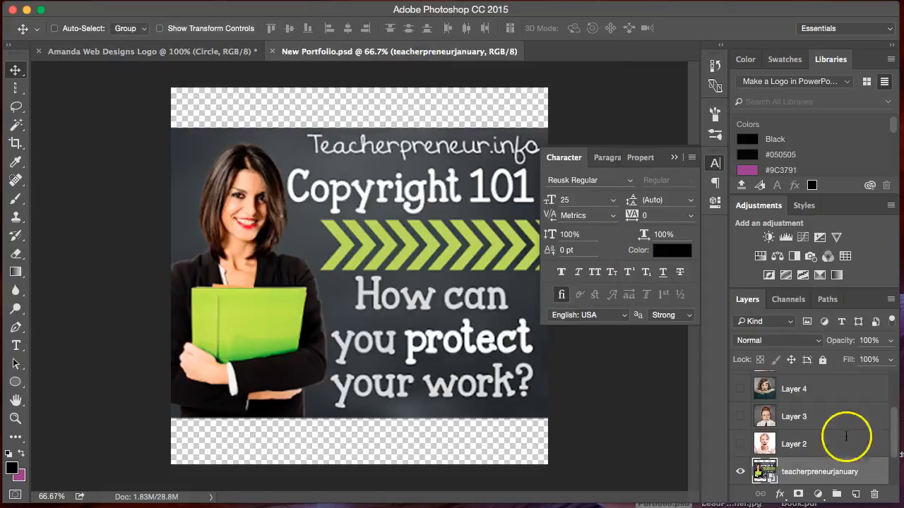
pyautogui.click(808, 444)
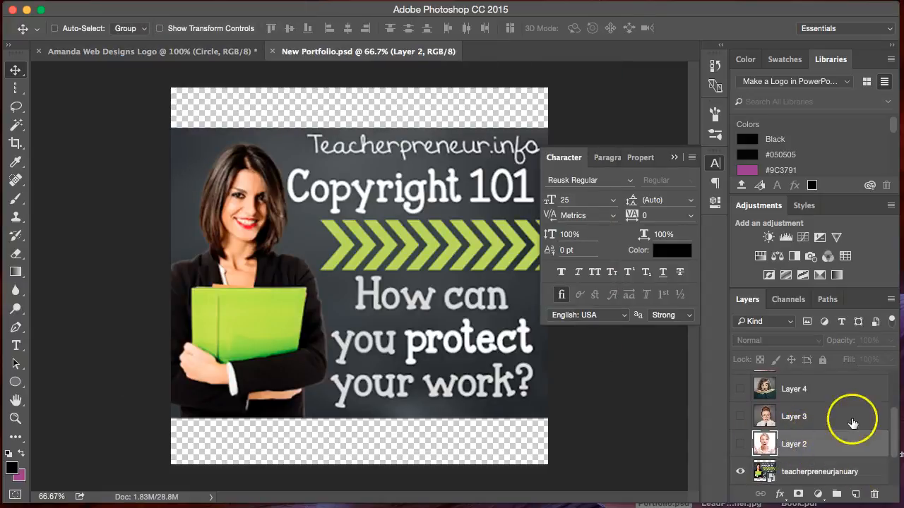
# Step: Switch to Chrome, open tptlife.info/admin in a new tab, and view the portfolio images on the site's home page
pyautogui.moveTo(17, 318)
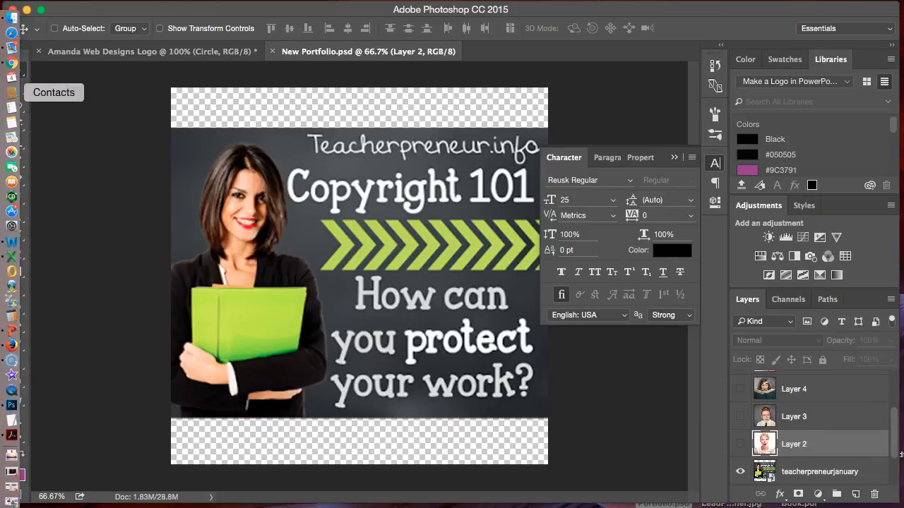
pyautogui.click(12, 63)
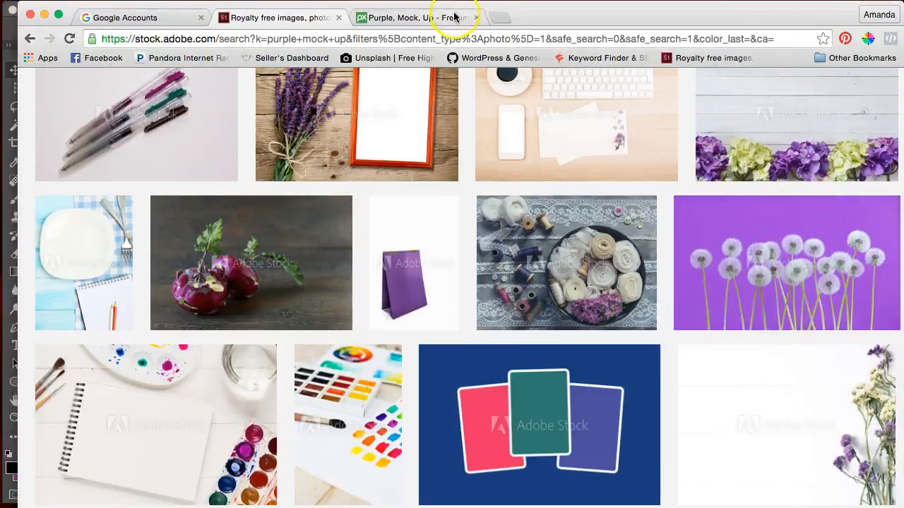
pyautogui.click(496, 21)
pyautogui.write('tp')
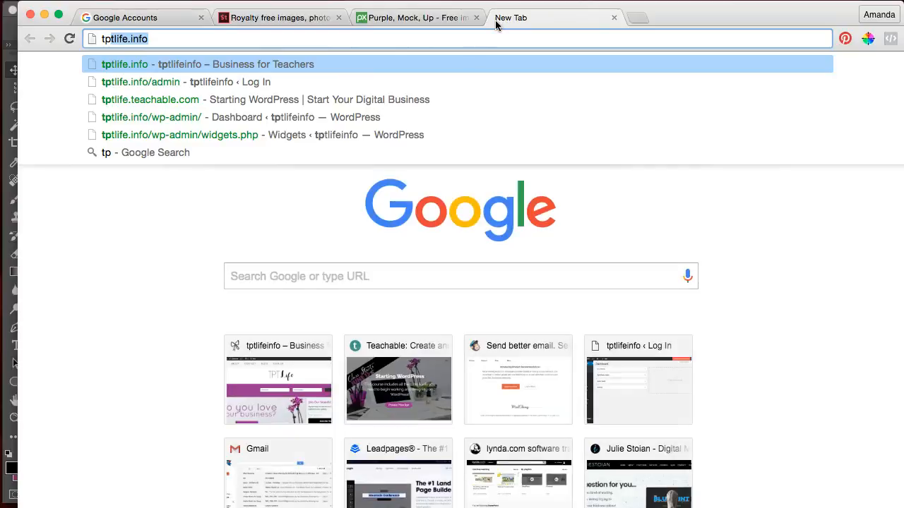
pyautogui.click(291, 85)
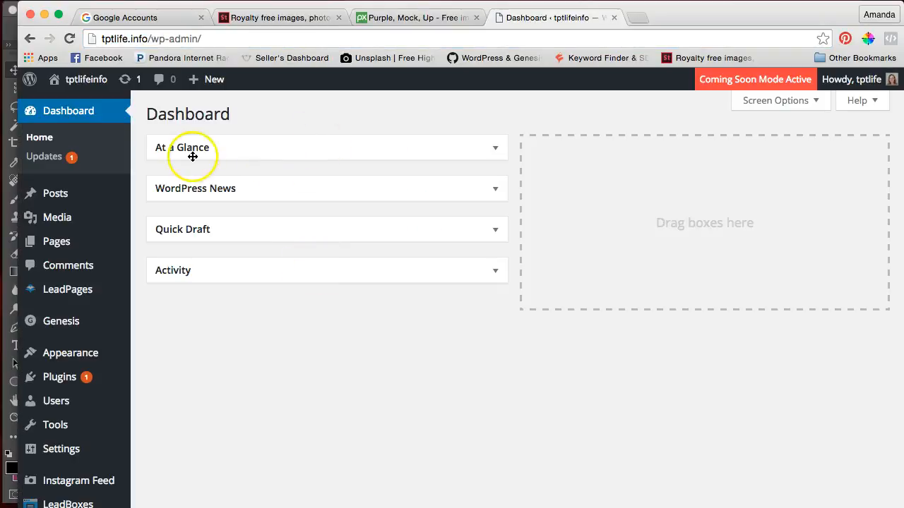
pyautogui.moveTo(86, 85)
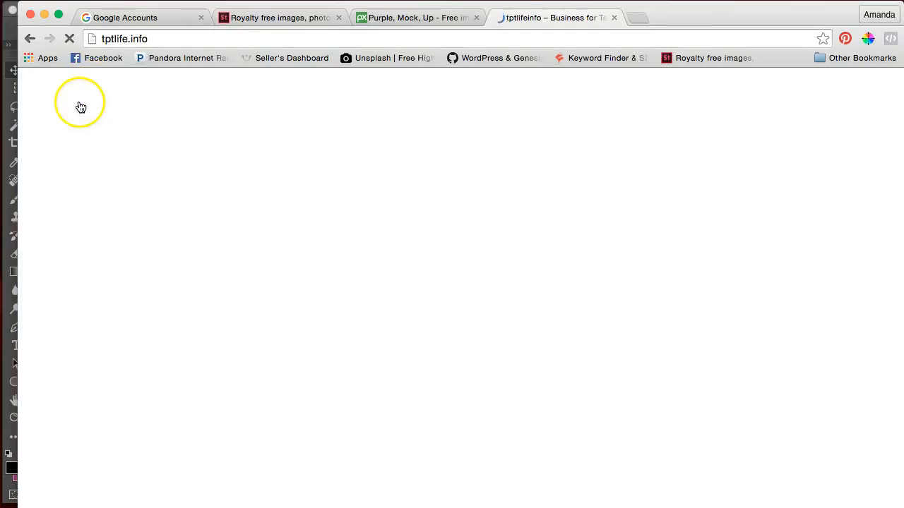
pyautogui.scroll(-10, 750, 424)
pyautogui.scroll(1, 751, 423)
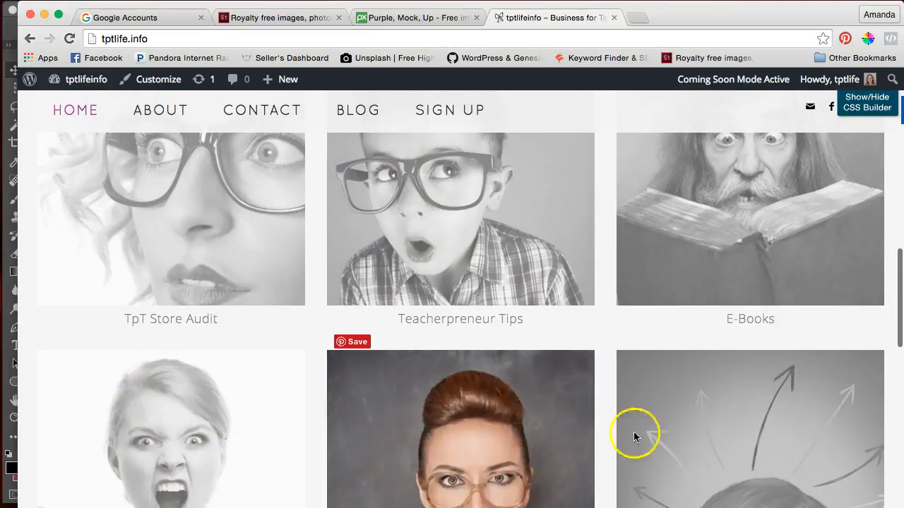
# Step: Return to Photoshop, inspect the canvas size of New Portfolio.psd and its unit options without changing it, and collapse the Character panel
pyautogui.click(46, 17)
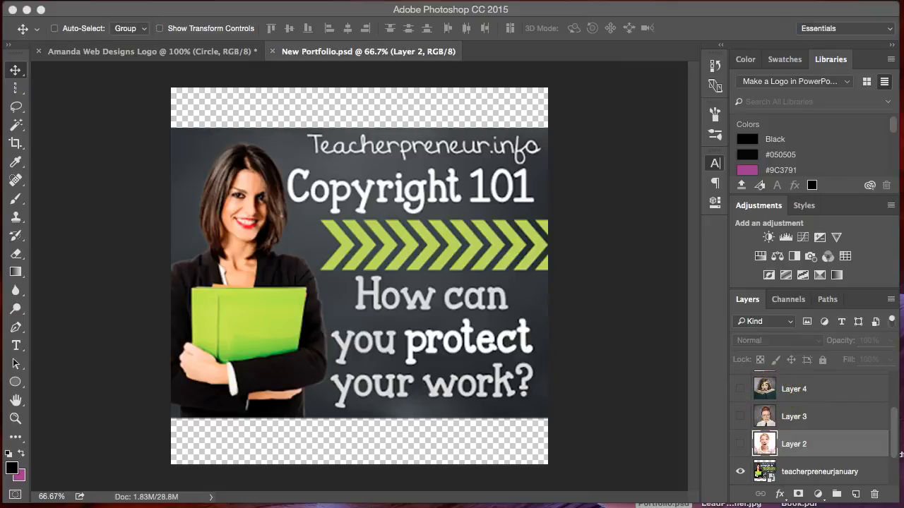
pyautogui.click(290, 110)
pyautogui.click(131, 2)
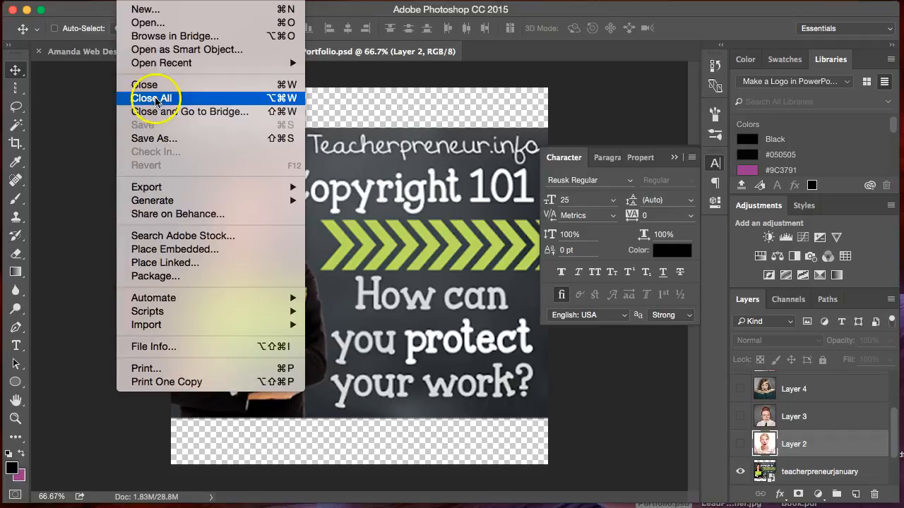
pyautogui.moveTo(159, 1)
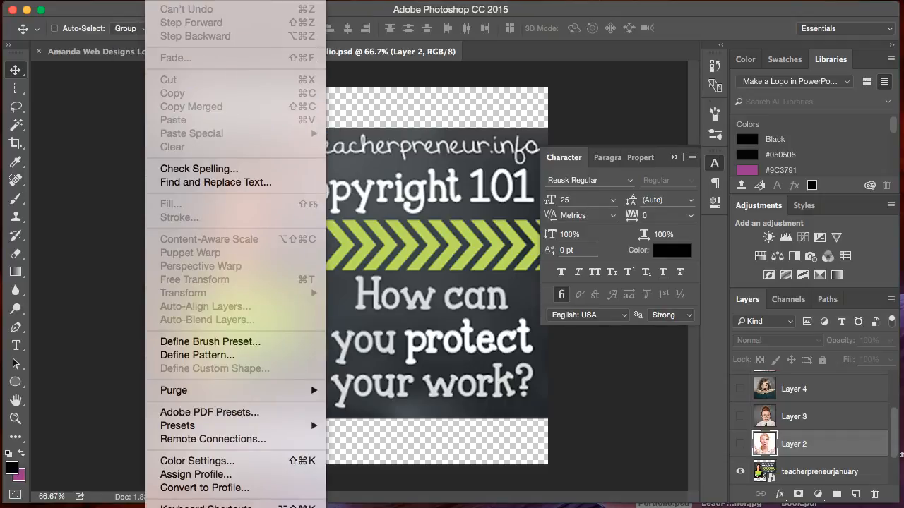
pyautogui.moveTo(189, 1)
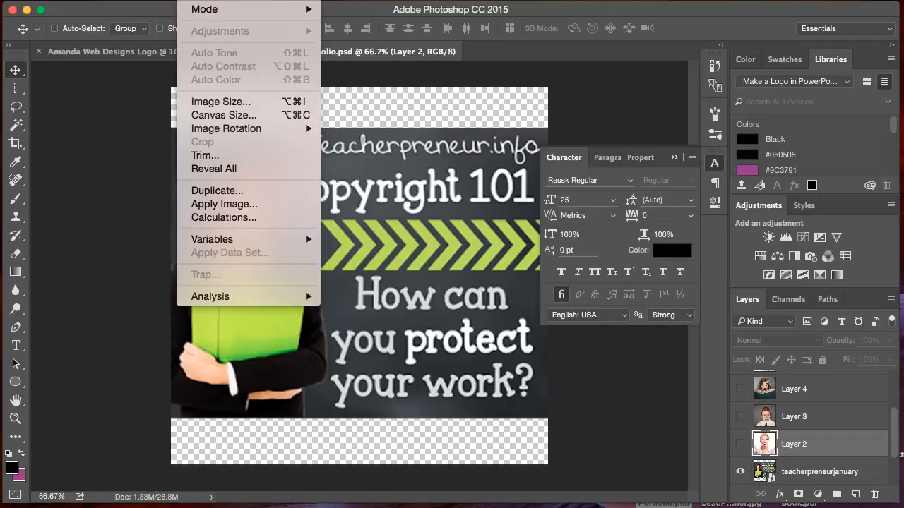
pyautogui.click(240, 115)
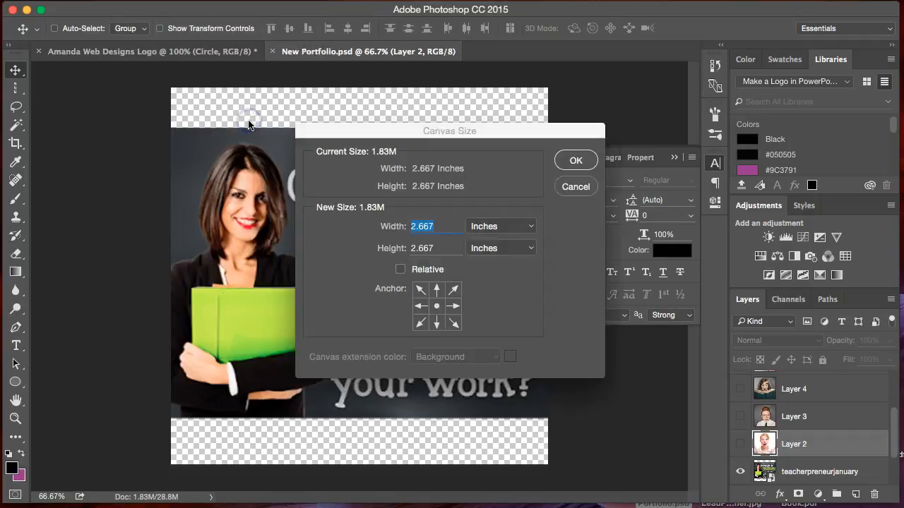
pyautogui.click(530, 226)
pyautogui.click(522, 211)
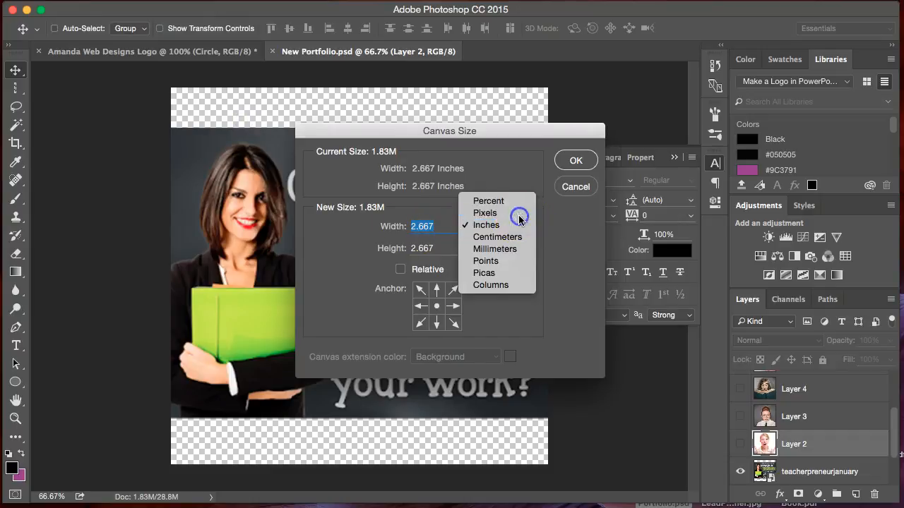
pyautogui.click(576, 187)
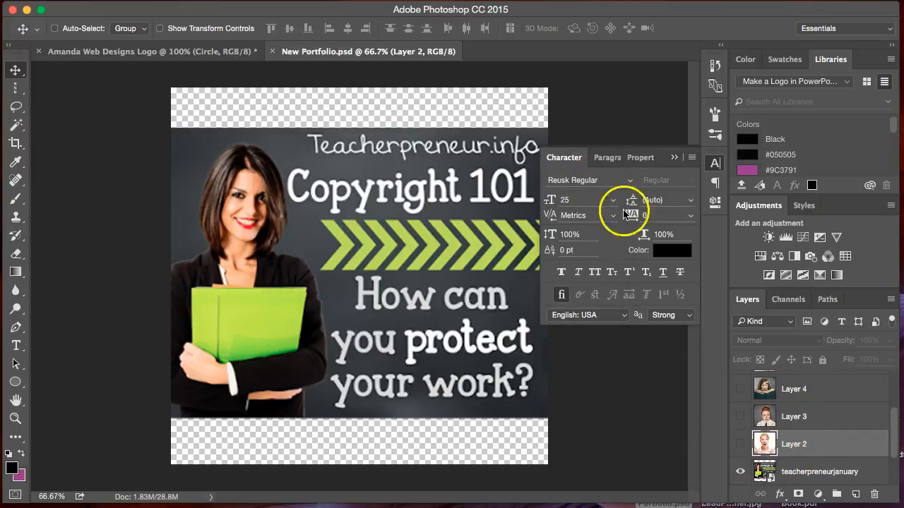
pyautogui.click(671, 158)
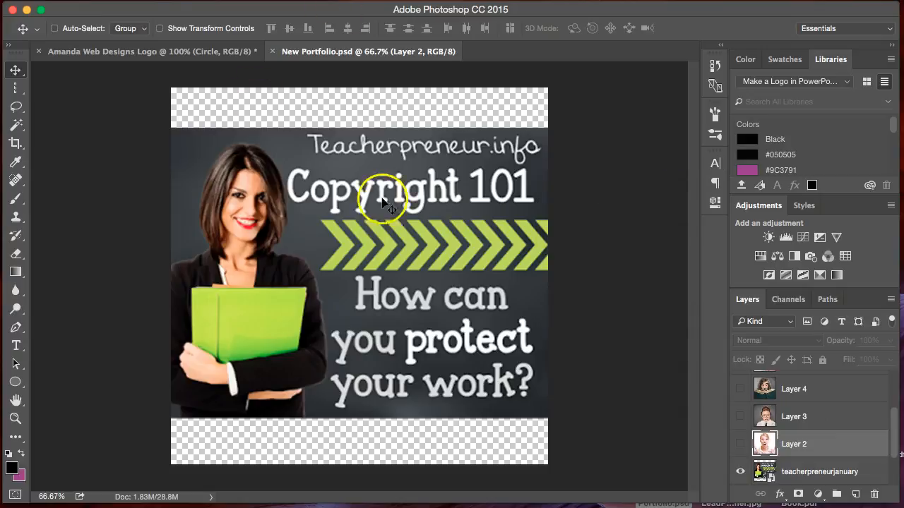
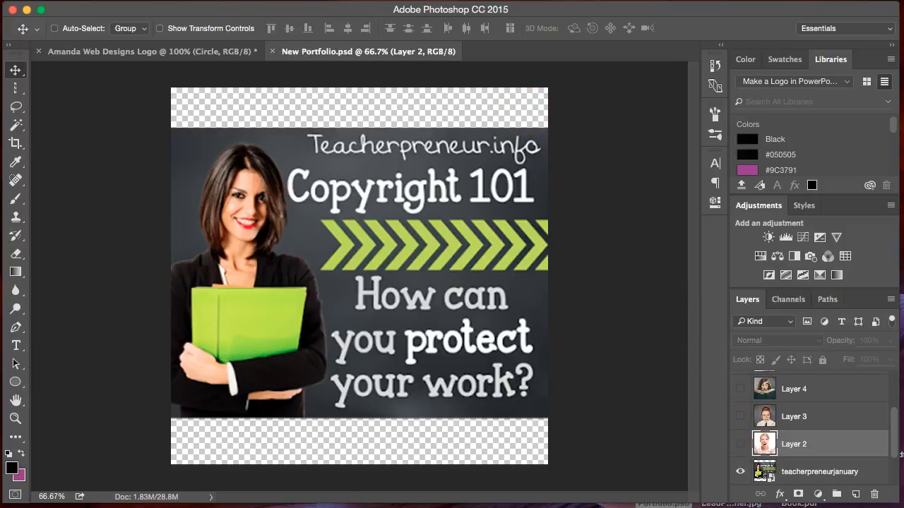
# Step: Hide the teacherpreneurjanuary layer and add a new empty layer directly above Layer 2
pyautogui.click(129, 0)
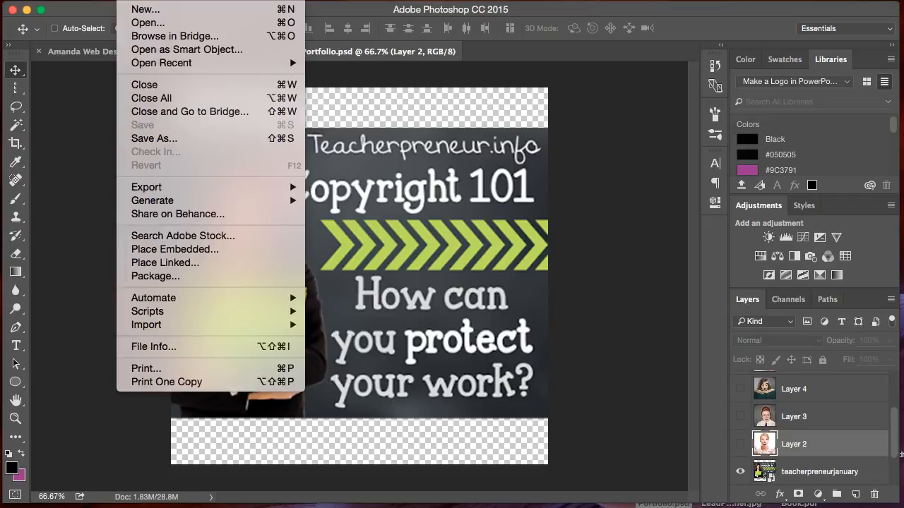
pyautogui.press('Escape')
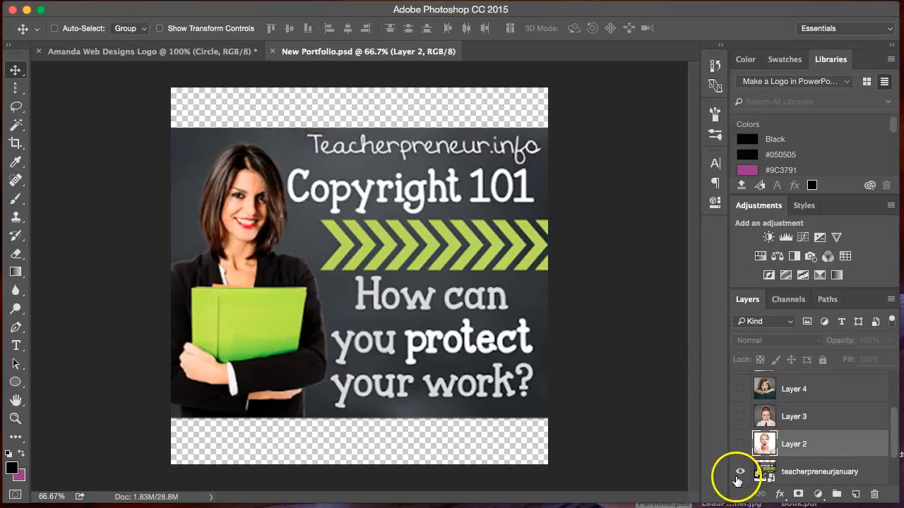
pyautogui.click(739, 471)
pyautogui.scroll(-2, 800, 447)
pyautogui.moveTo(801, 443); pyautogui.dragTo(856, 498)
pyautogui.click(856, 496)
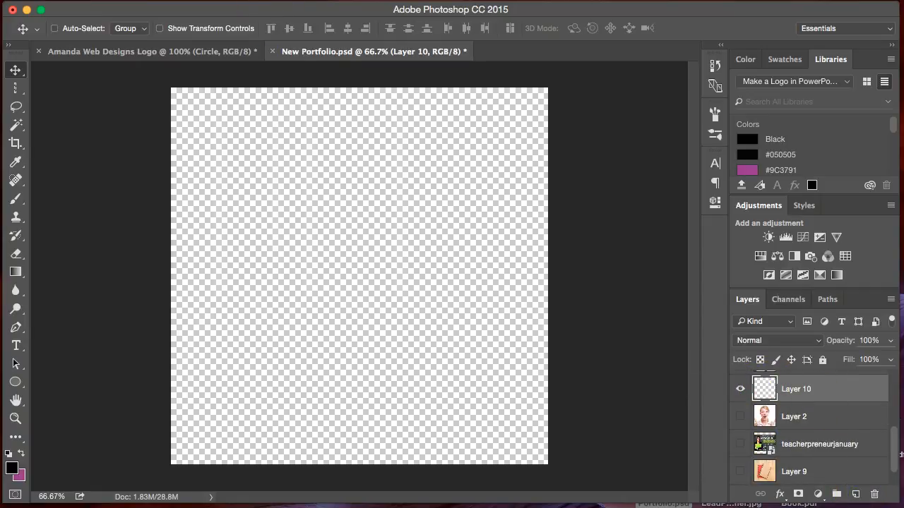
# Step: Place the stock photo AdobeStock_88015643.jpeg from the Stock Photos folder as an embedded object and apply its placement
pyautogui.click(129, 1)
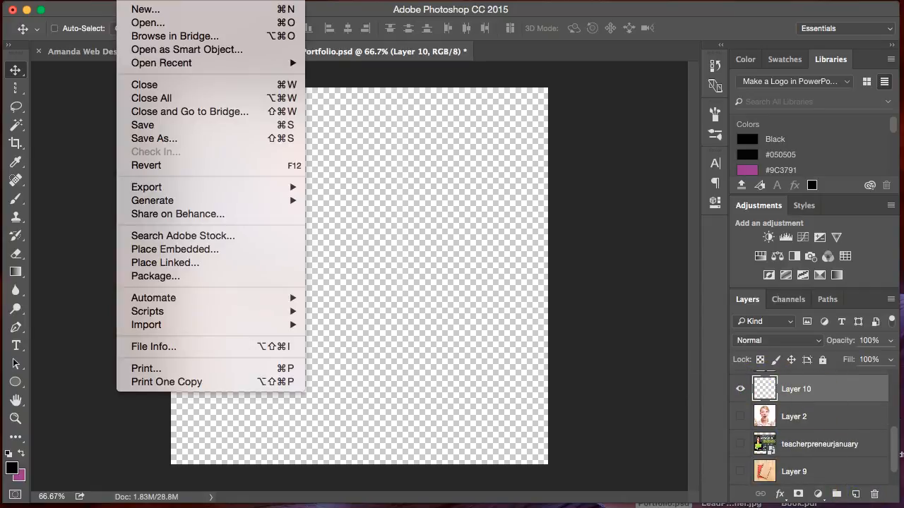
pyautogui.click(186, 249)
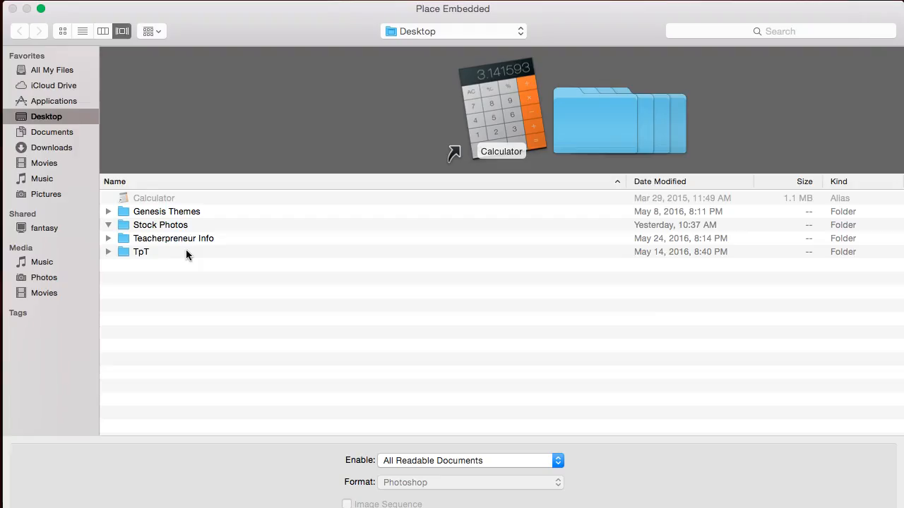
pyautogui.scroll(-5, 182, 324)
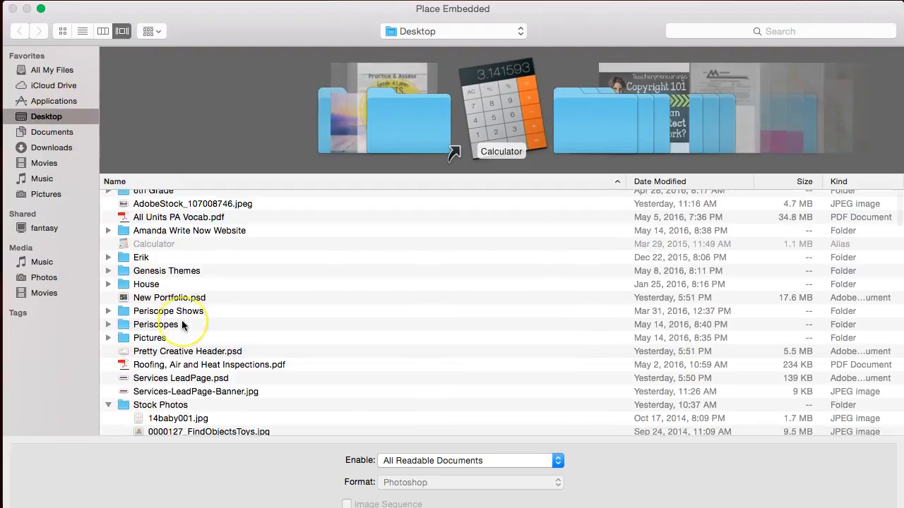
pyautogui.scroll(-3, 191, 353)
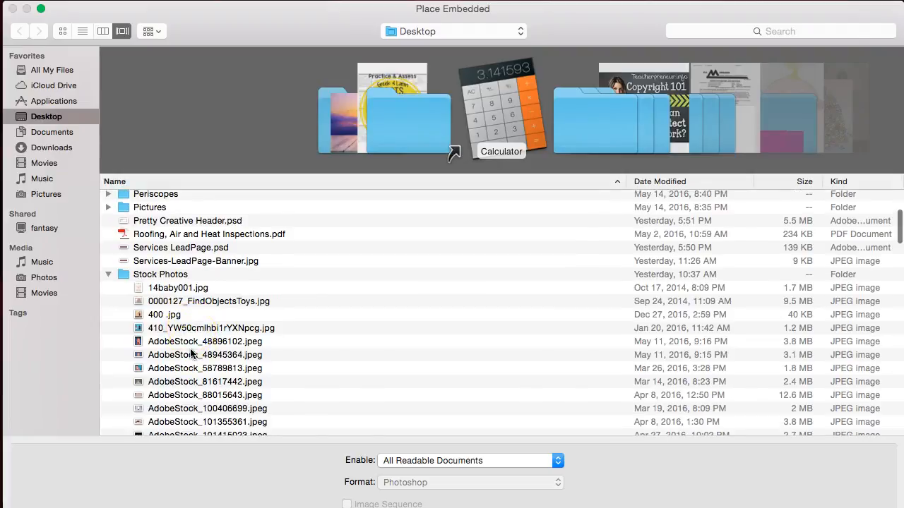
pyautogui.click(190, 345)
pyautogui.click(190, 358)
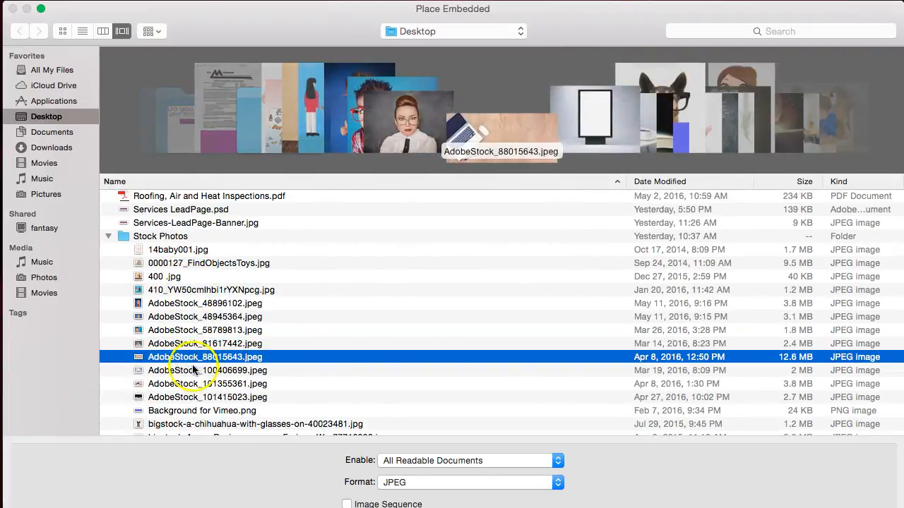
pyautogui.click(192, 371)
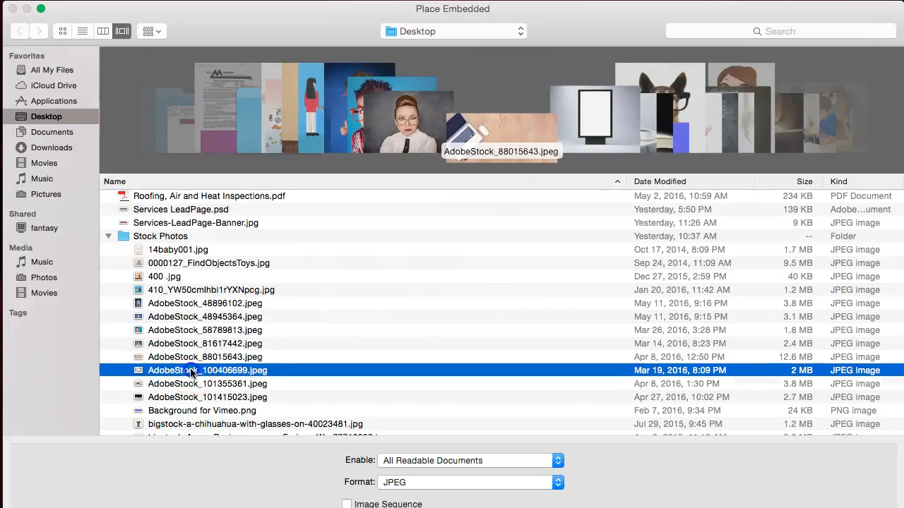
pyautogui.click(192, 357)
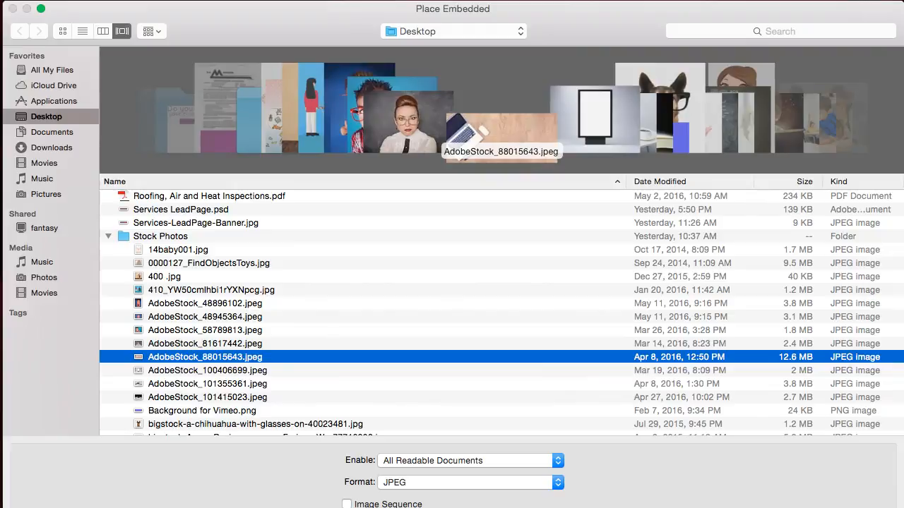
pyautogui.press('Return')
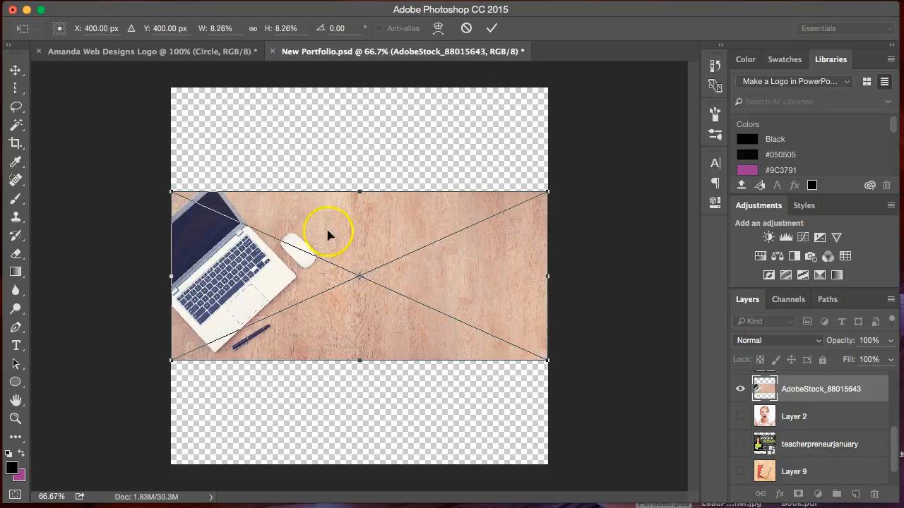
pyautogui.click(17, 70)
pyautogui.click(545, 199)
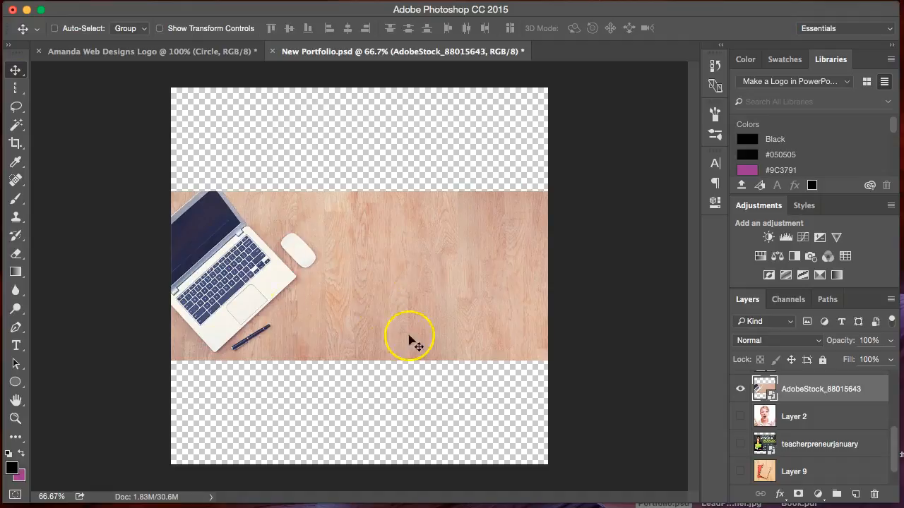
# Step: Enlarge and reposition the laptop photo to cover the whole square canvas, and show the teacherpreneurjanuary and Layer 9 layers
pyautogui.click(391, 302)
pyautogui.hotkey('ctrl', 't')
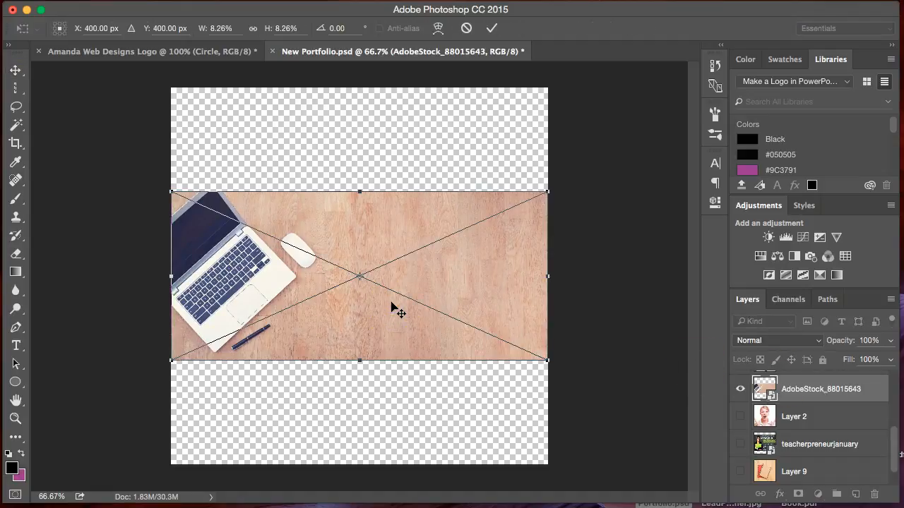
pyautogui.moveTo(542, 196); pyautogui.dragTo(771, 90)
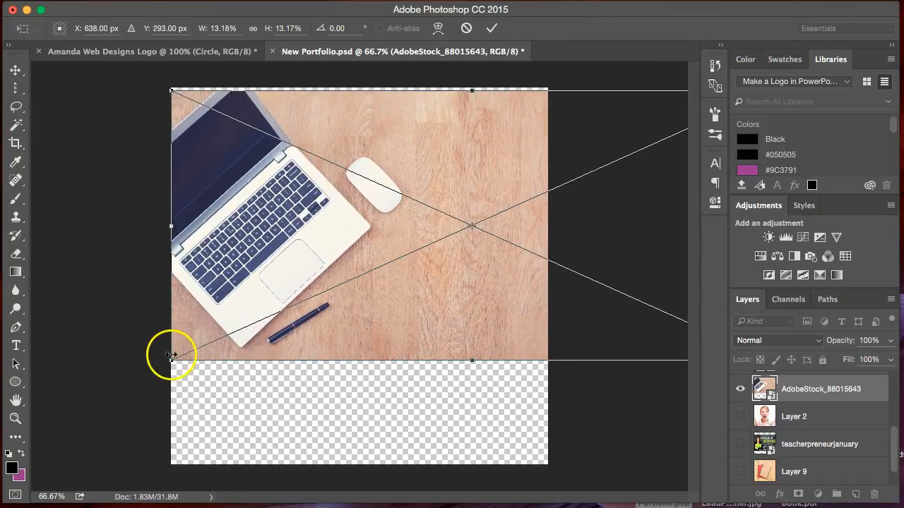
pyautogui.moveTo(173, 358); pyautogui.dragTo(16, 427)
pyautogui.moveTo(278, 288); pyautogui.dragTo(447, 316)
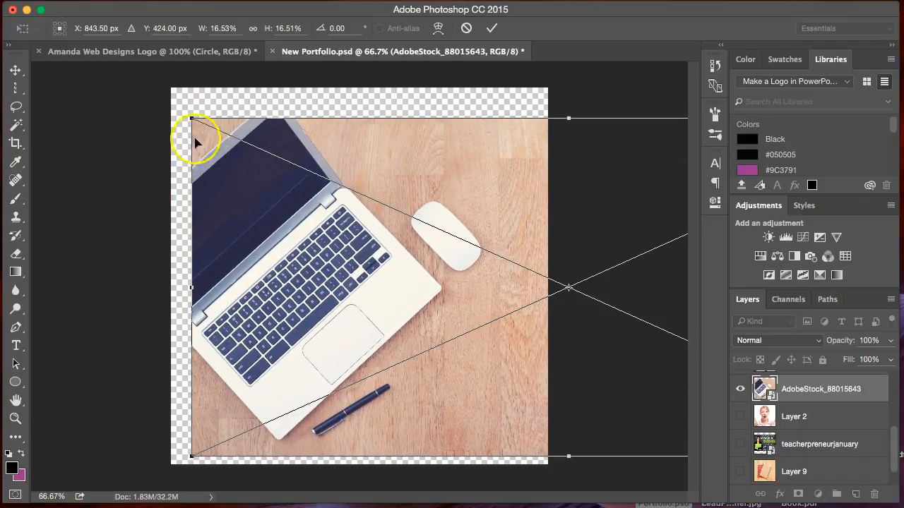
pyautogui.moveTo(191, 120); pyautogui.dragTo(105, 79)
pyautogui.moveTo(330, 204); pyautogui.dragTo(385, 213)
pyautogui.click(16, 70)
pyautogui.click(563, 201)
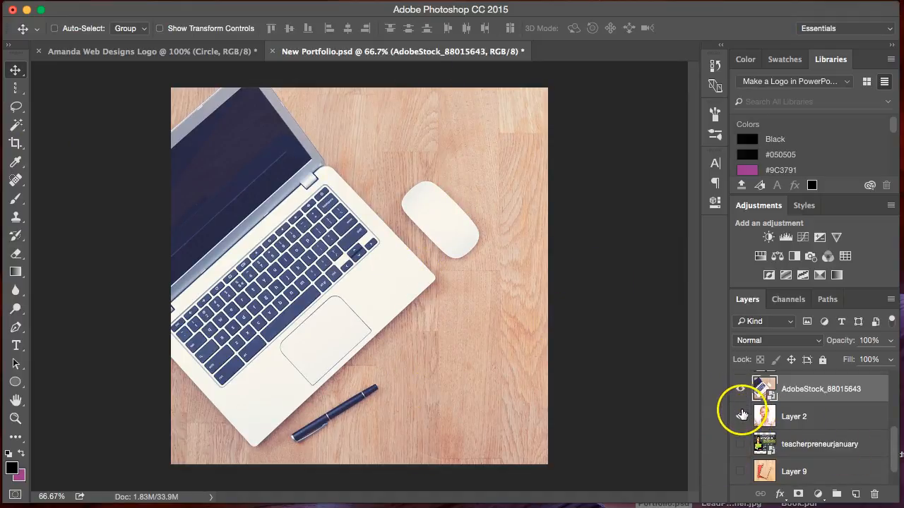
pyautogui.scroll(-1, 741, 413)
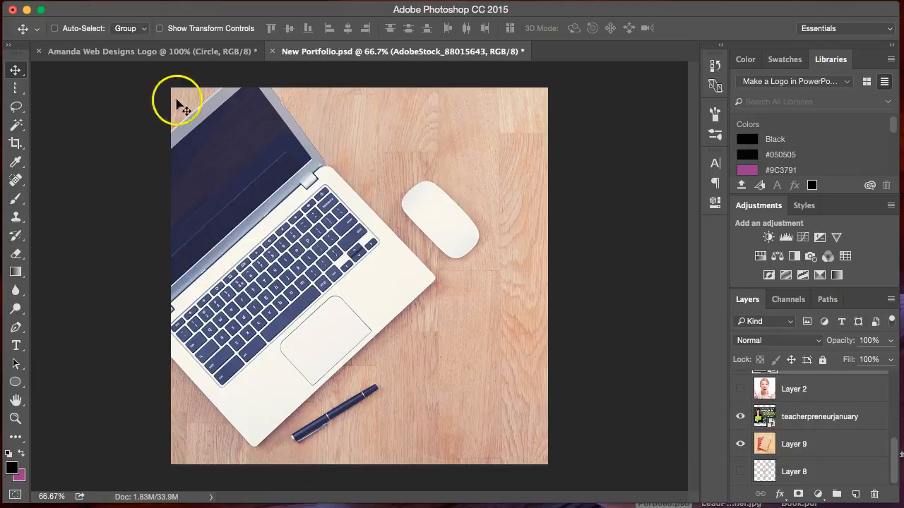
pyautogui.click(433, 377)
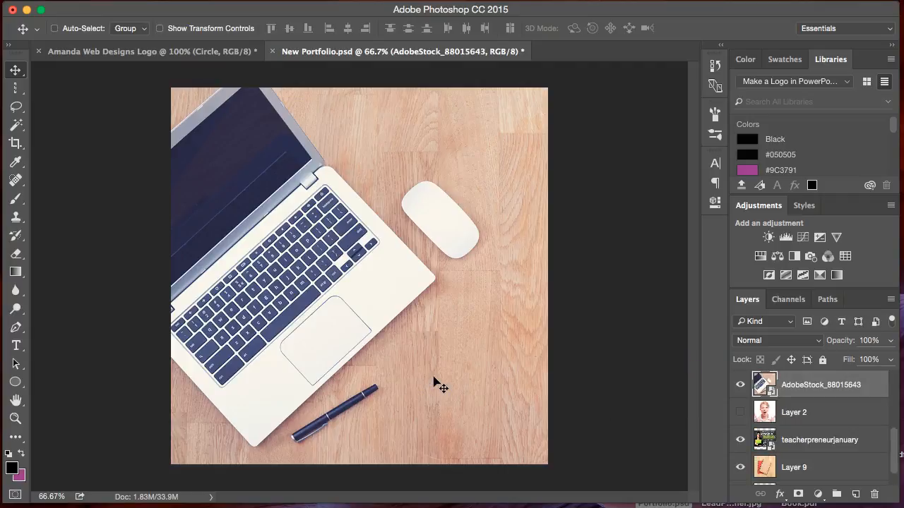
# Step: Switch to the Amanda Web Designs Logo document, hide the Designs, Amanda and Web text layers, and show the Circle layer
pyautogui.click(199, 50)
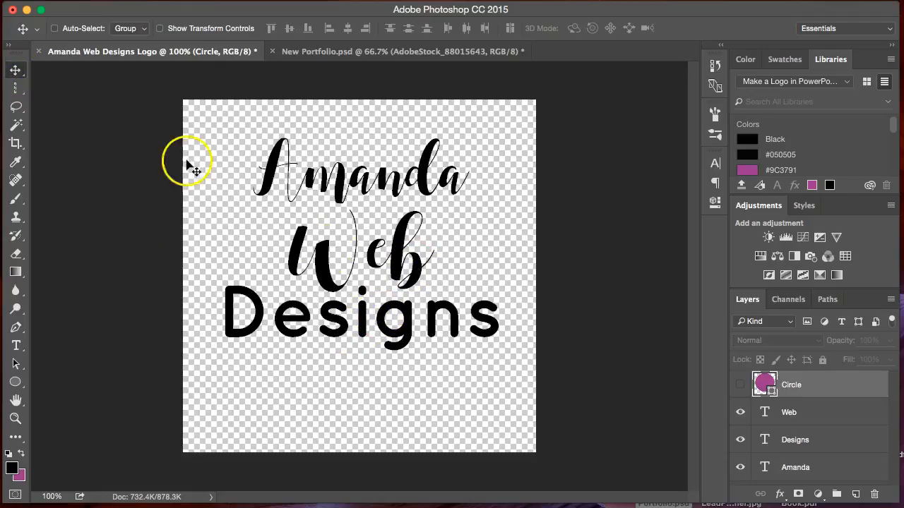
pyautogui.moveTo(367, 321); pyautogui.dragTo(355, 314)
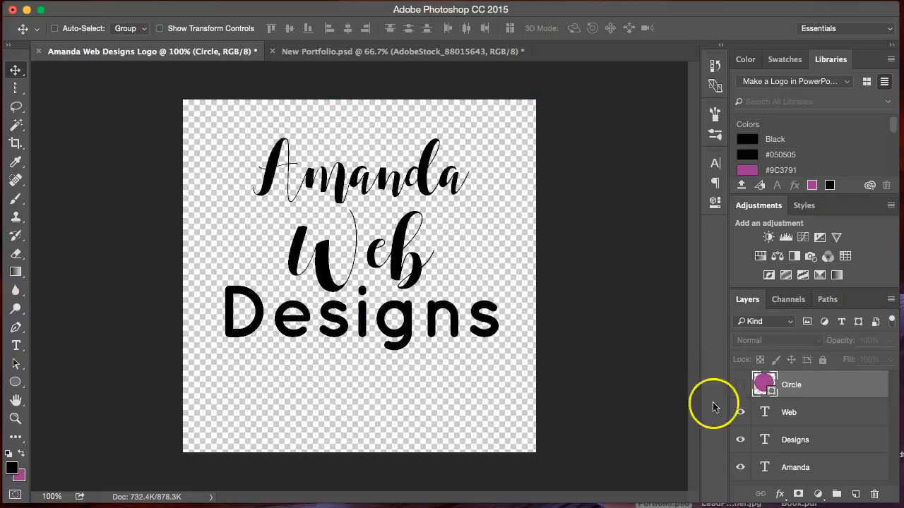
pyautogui.click(740, 439)
pyautogui.click(740, 466)
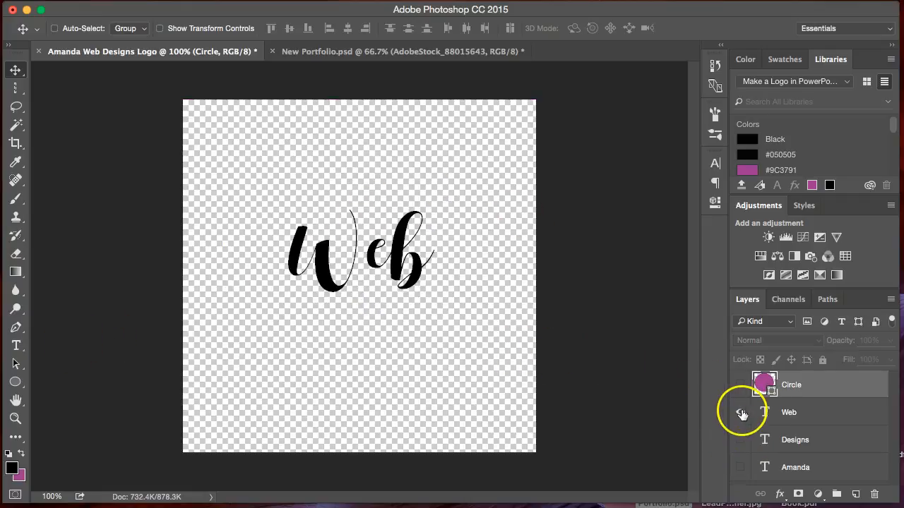
pyautogui.click(741, 414)
pyautogui.click(740, 385)
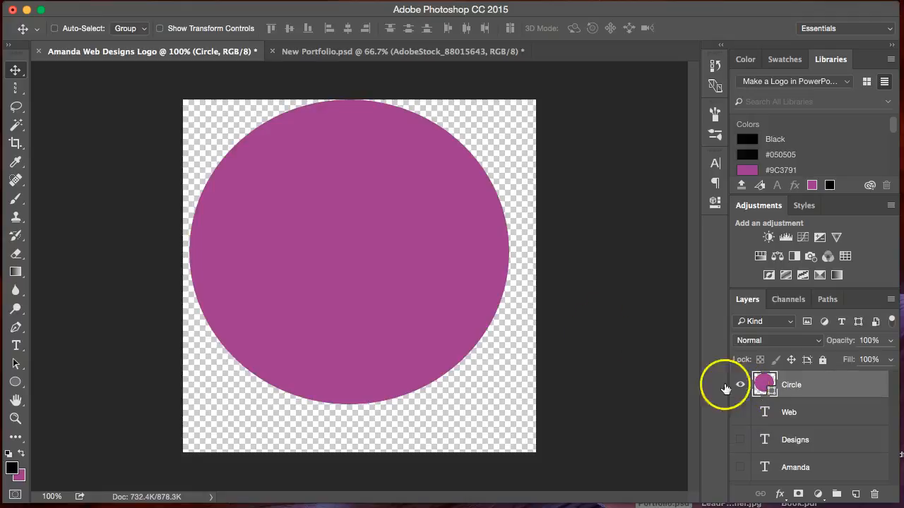
# Step: Move the purple circle near the canvas centre, scale it down to about 52% in width and height, and apply the transformation
pyautogui.moveTo(408, 254); pyautogui.dragTo(415, 276)
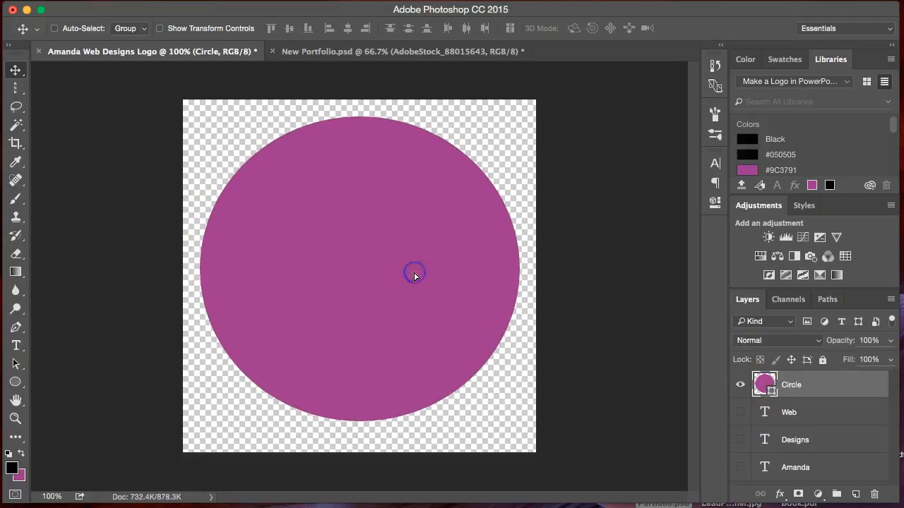
pyautogui.hotkey('ctrl', 't')
pyautogui.moveTo(519, 115); pyautogui.dragTo(460, 213)
pyautogui.moveTo(460, 170); pyautogui.dragTo(429, 201)
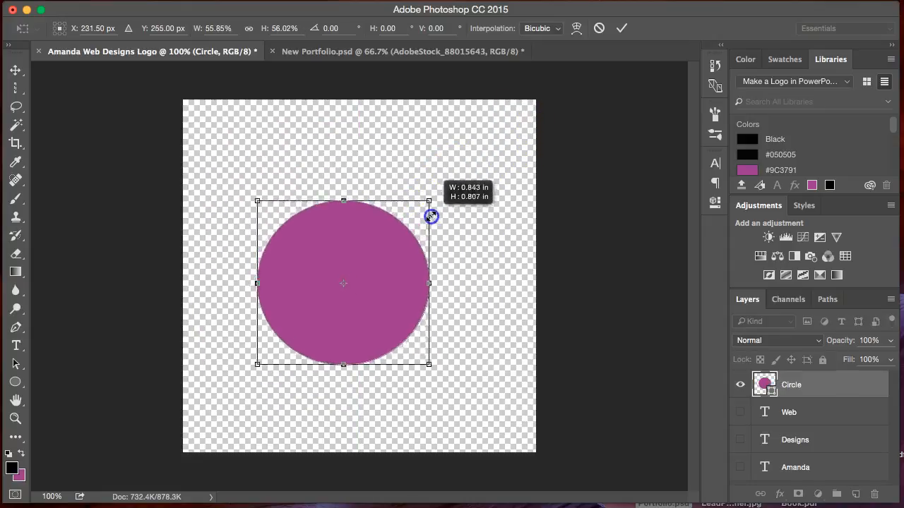
pyautogui.moveTo(389, 268); pyautogui.dragTo(398, 264)
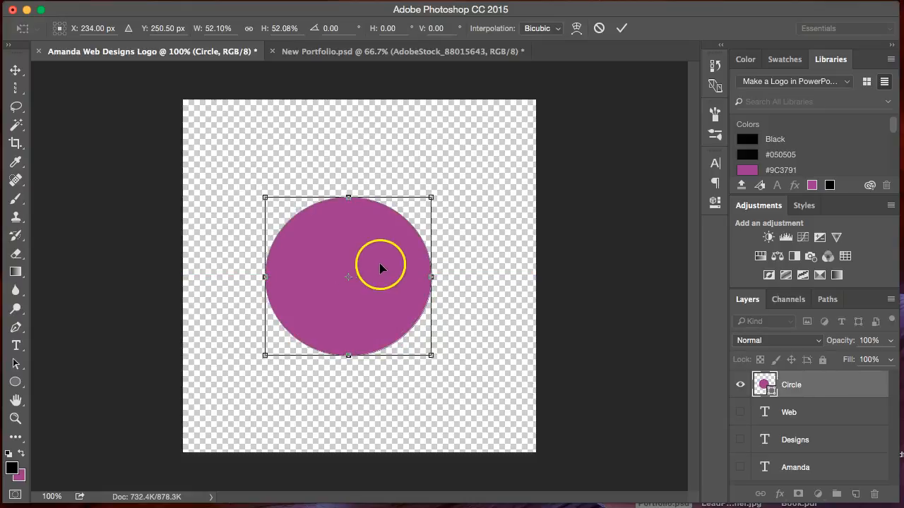
pyautogui.rightClick(380, 267)
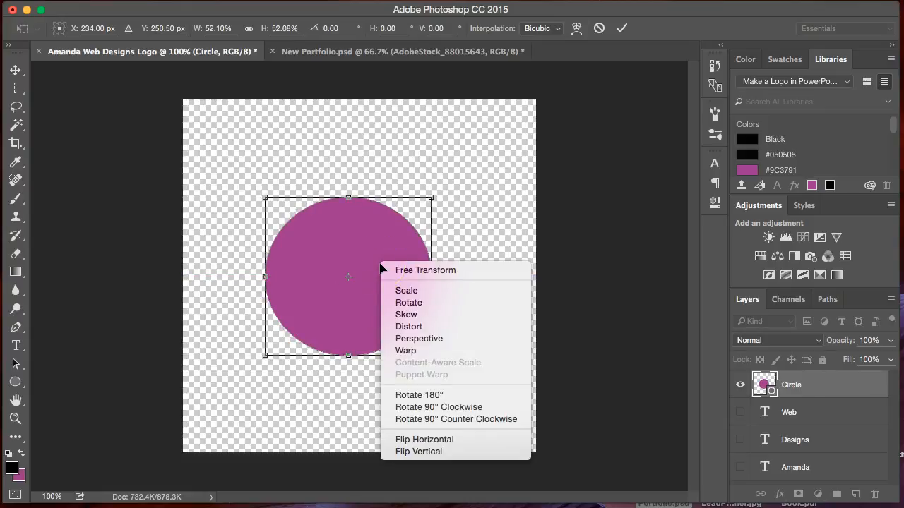
pyautogui.click(603, 322)
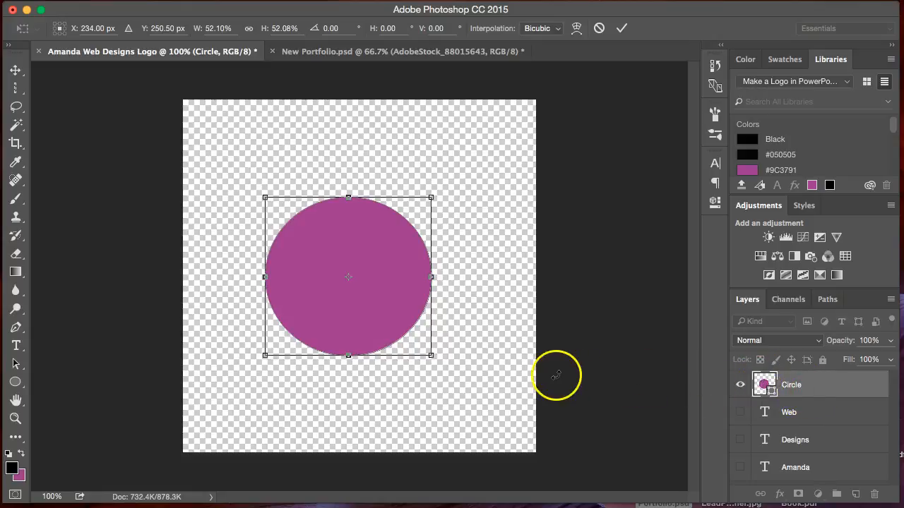
pyautogui.click(16, 70)
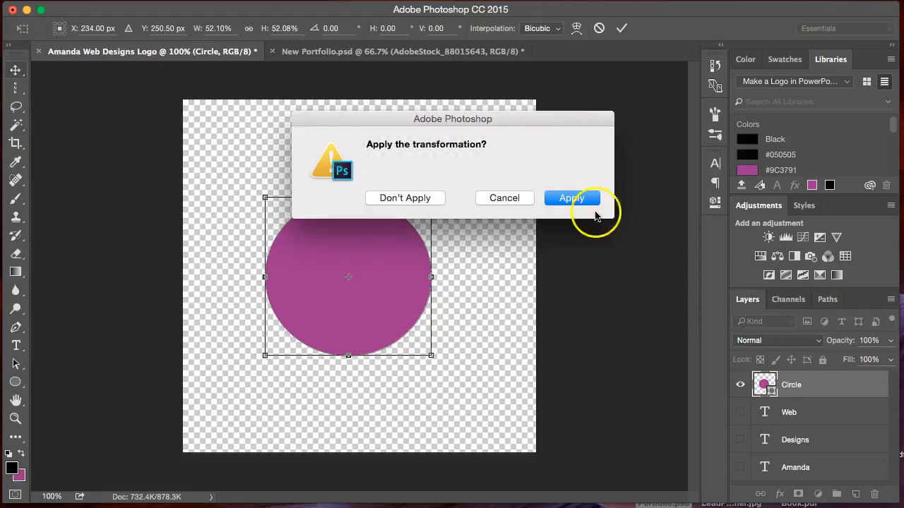
pyautogui.click(572, 199)
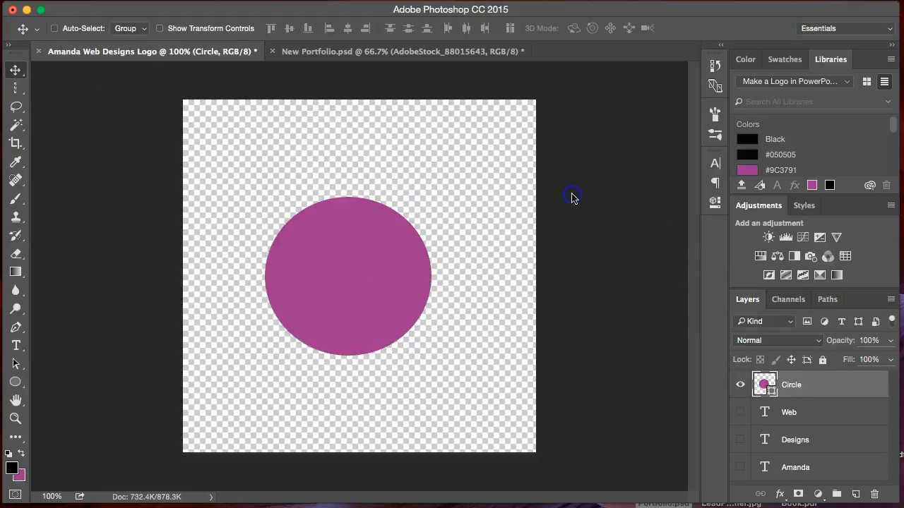
# Step: Open the Circle layer's blending options, move the dialog clear of the artwork, and turn on Bevel & Emboss
pyautogui.rightClick(778, 387)
pyautogui.scroll(-5, 715, 416)
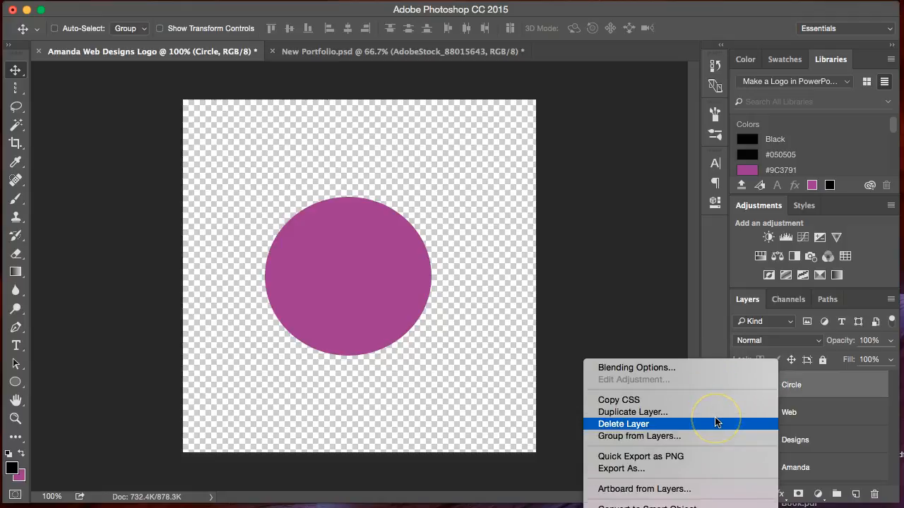
pyautogui.scroll(-10, 715, 422)
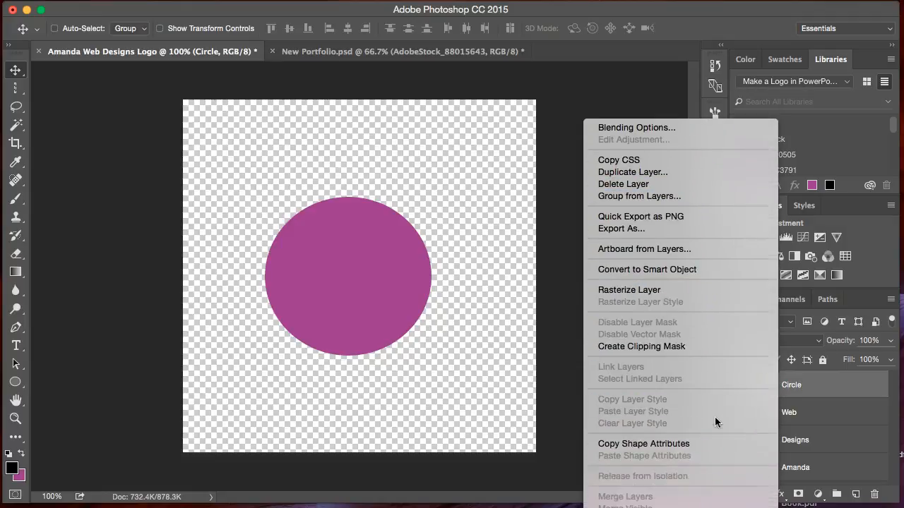
pyautogui.scroll(1, 715, 421)
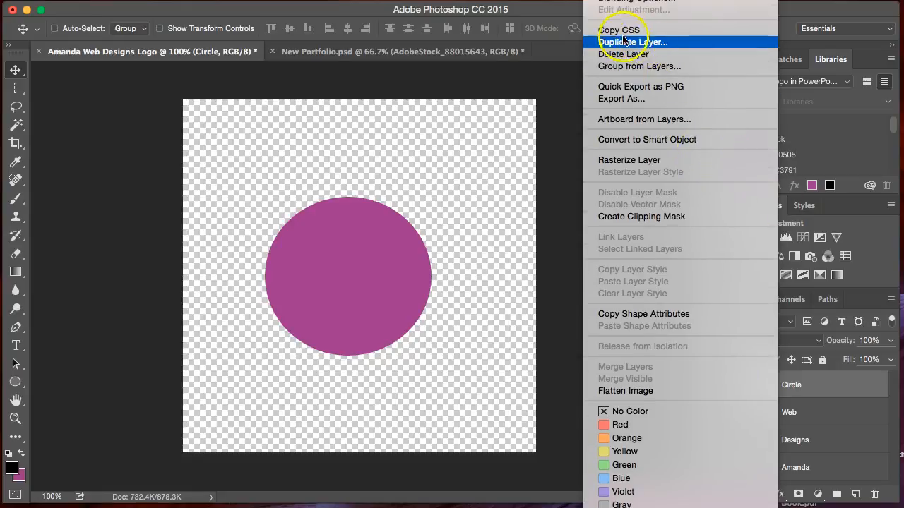
pyautogui.click(633, 0)
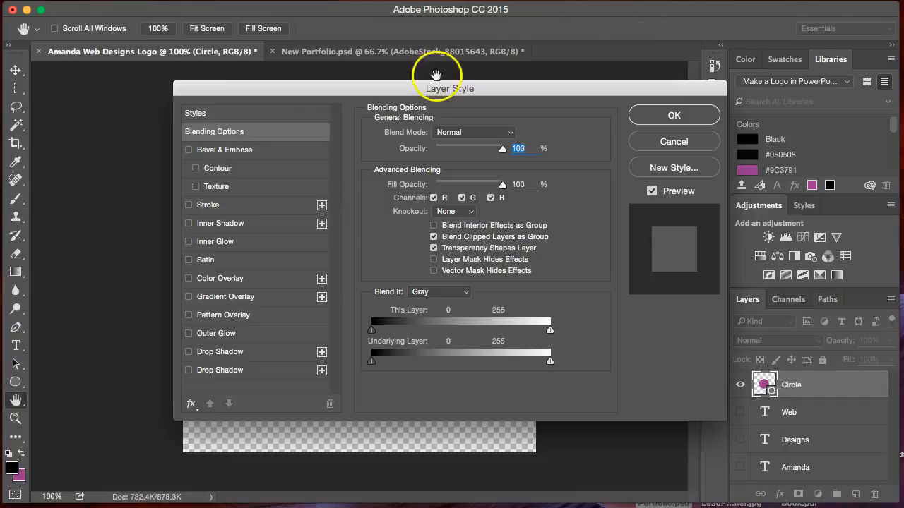
pyautogui.moveTo(370, 92); pyautogui.dragTo(674, 74)
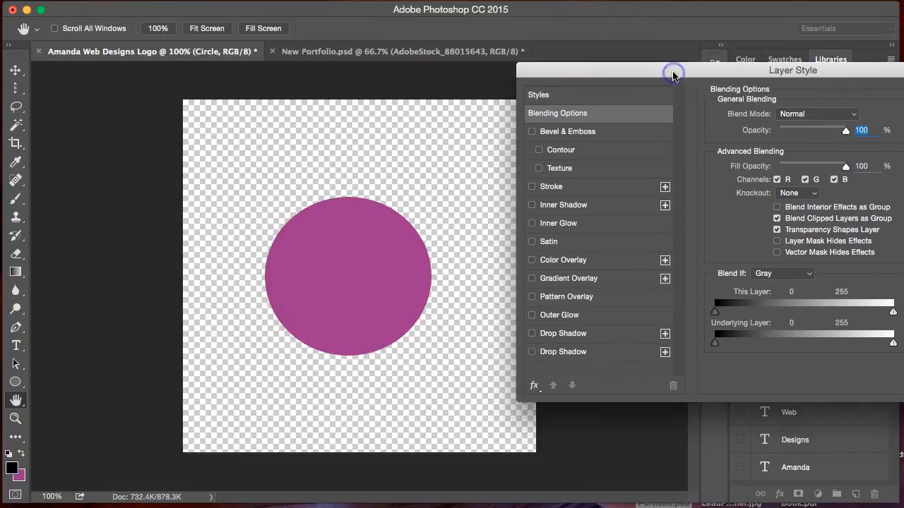
pyautogui.click(532, 132)
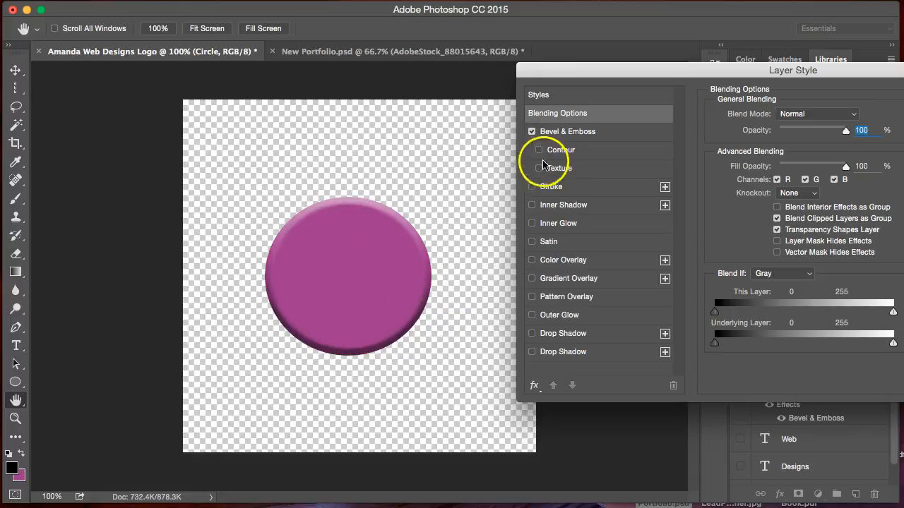
# Step: Try Satin on the circle, replace it with Color Overlay, and turn on Gradient Overlay, Pattern Overlay, Outer Glow and Drop Shadow
pyautogui.click(531, 242)
pyautogui.click(531, 260)
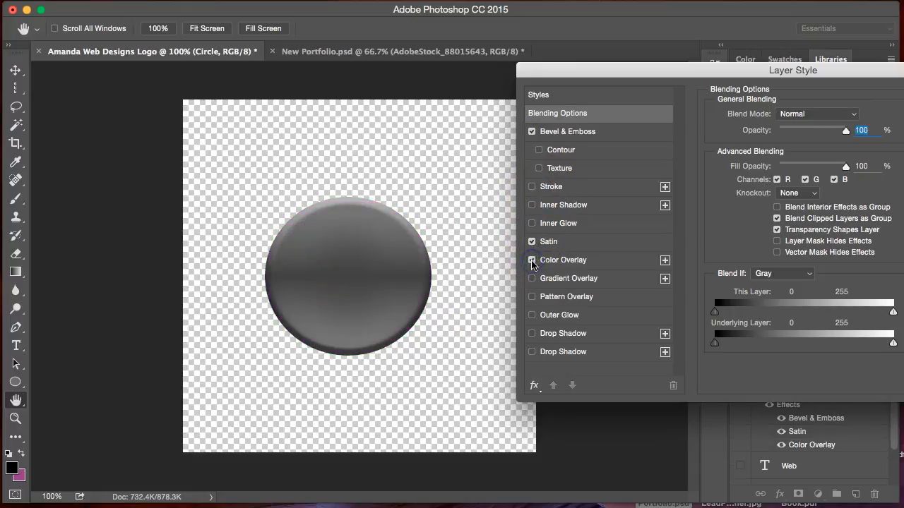
pyautogui.click(531, 243)
pyautogui.click(531, 278)
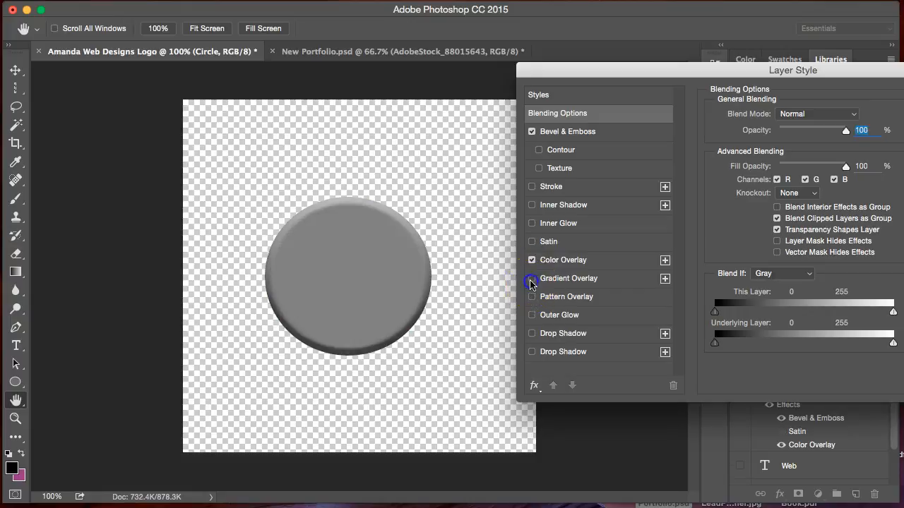
pyautogui.click(531, 333)
pyautogui.click(538, 316)
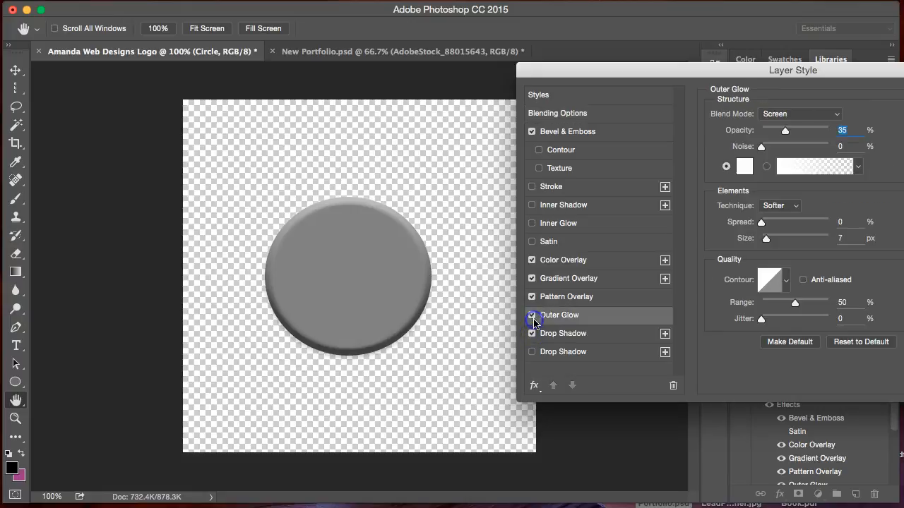
pyautogui.moveTo(791, 70); pyautogui.dragTo(600, 71)
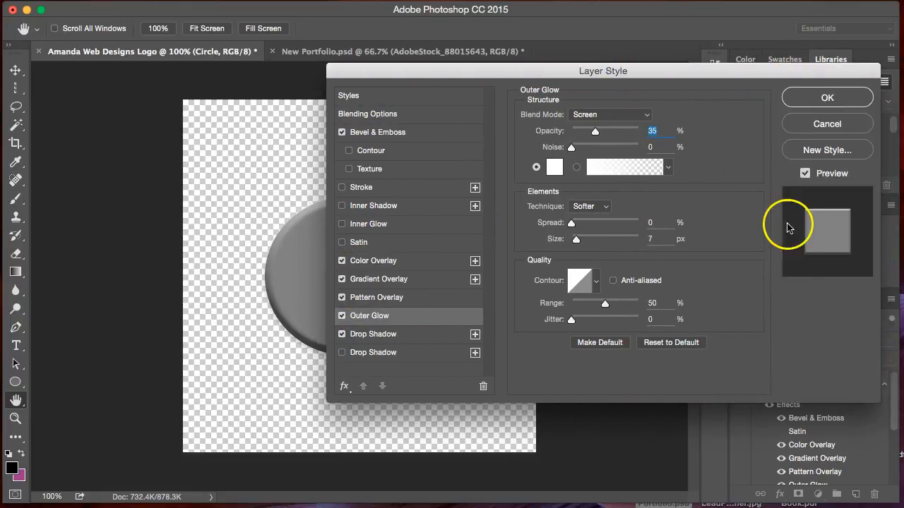
pyautogui.moveTo(529, 62); pyautogui.dragTo(695, 47)
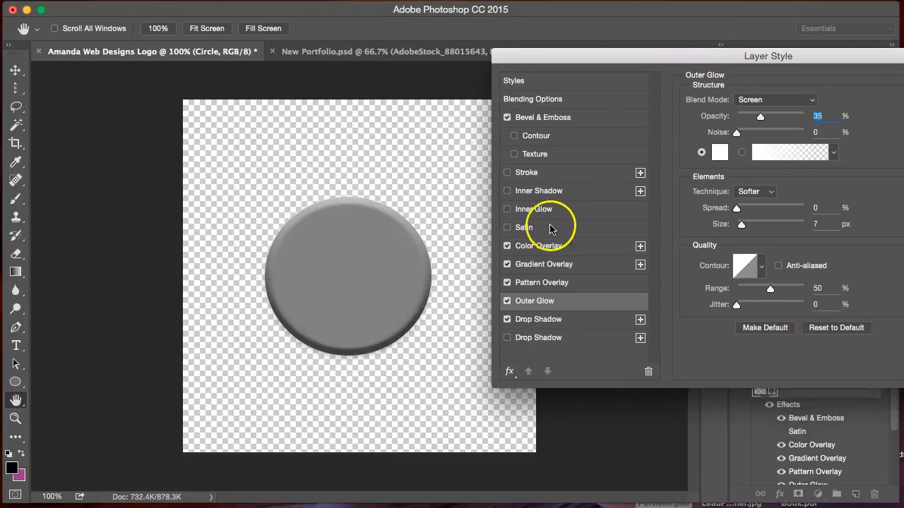
# Step: Turn off Drop Shadow, Outer Glow, Pattern Overlay, Gradient Overlay and Color Overlay, keeping only Bevel & Emboss on the circle
pyautogui.click(508, 320)
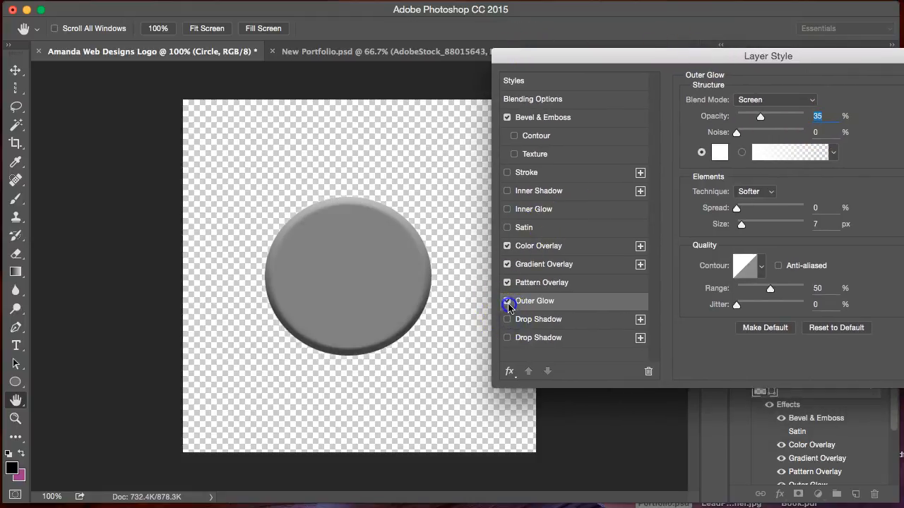
pyautogui.click(508, 302)
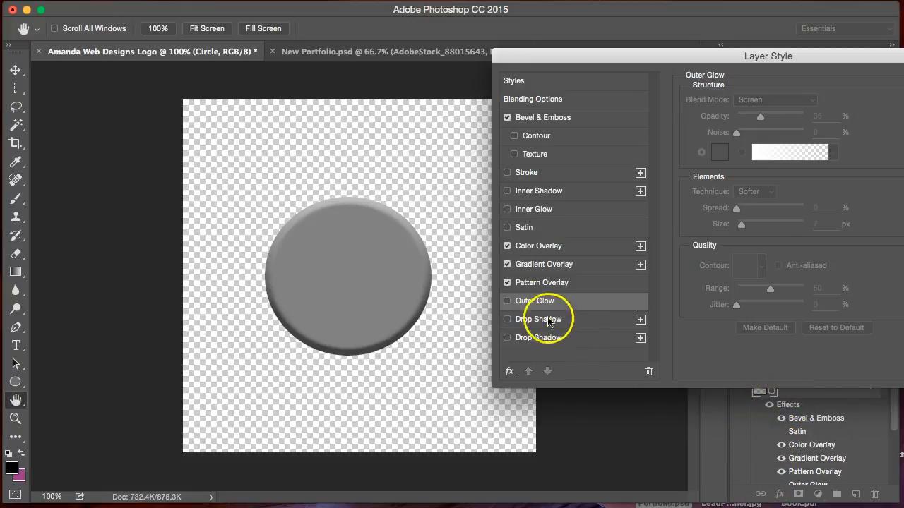
pyautogui.click(507, 247)
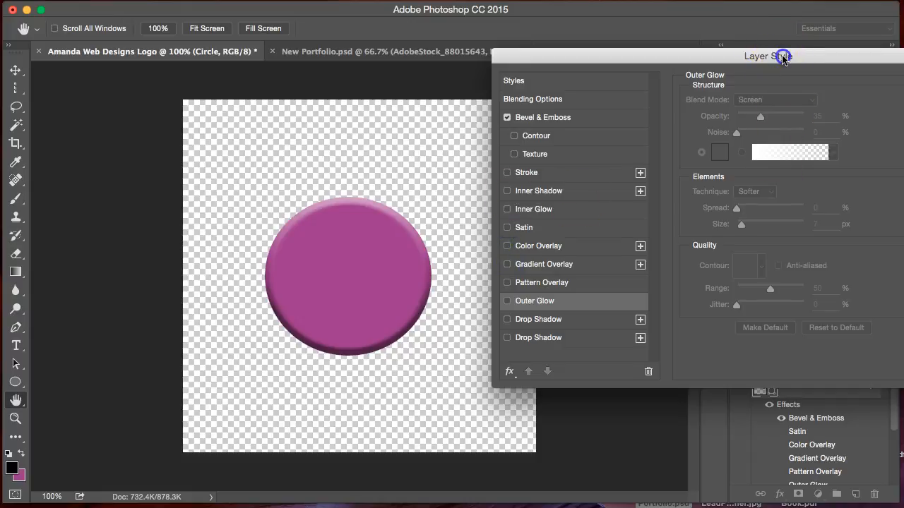
pyautogui.moveTo(783, 59); pyautogui.dragTo(753, 59)
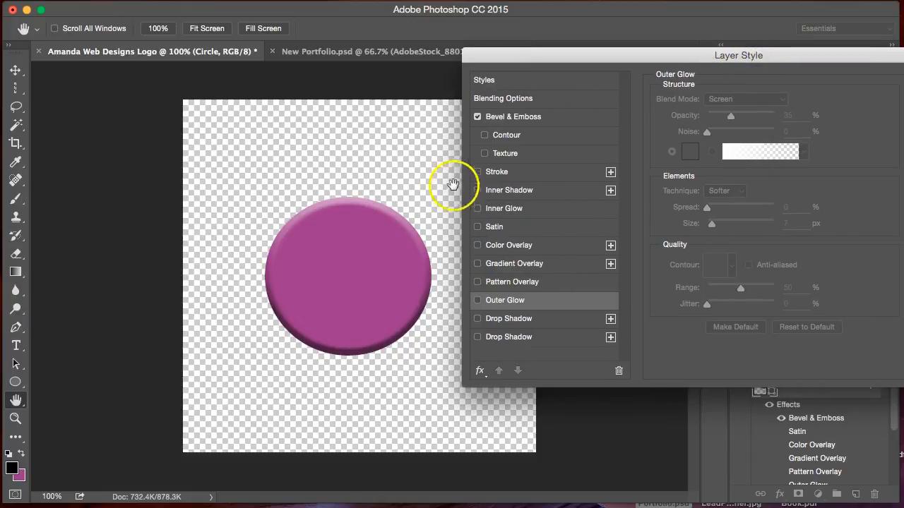
# Step: Try the Contour, Texture and Inner Shadow effects on the circle, turn Texture off, and discard all layer style changes
pyautogui.click(484, 153)
pyautogui.click(484, 153)
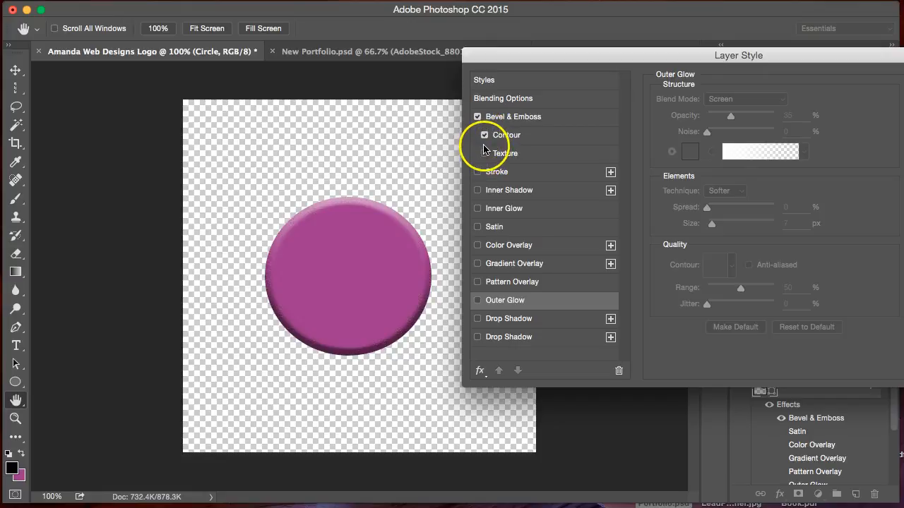
pyautogui.click(484, 154)
pyautogui.click(477, 190)
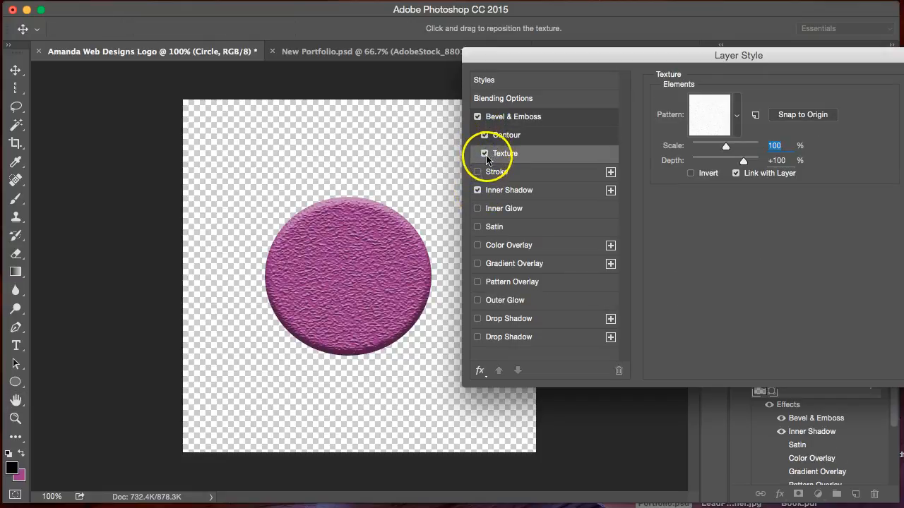
pyautogui.click(485, 154)
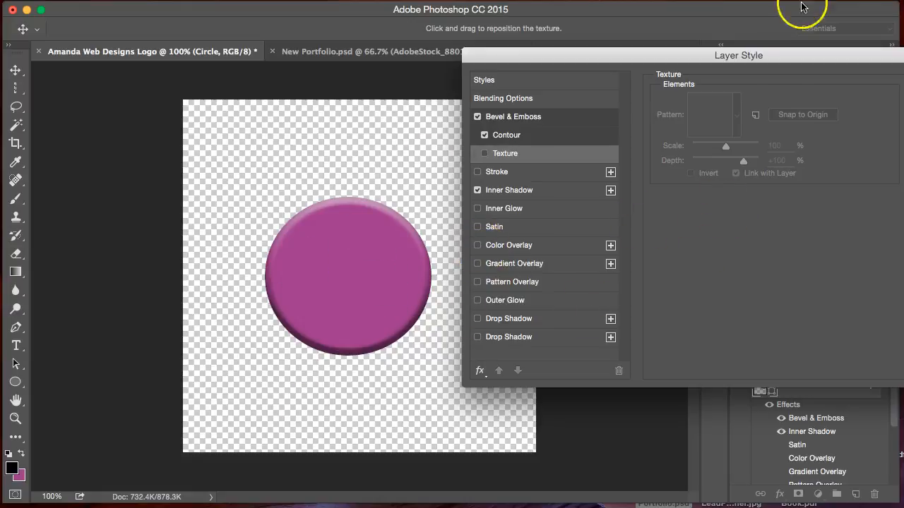
pyautogui.moveTo(751, 54); pyautogui.dragTo(514, 54)
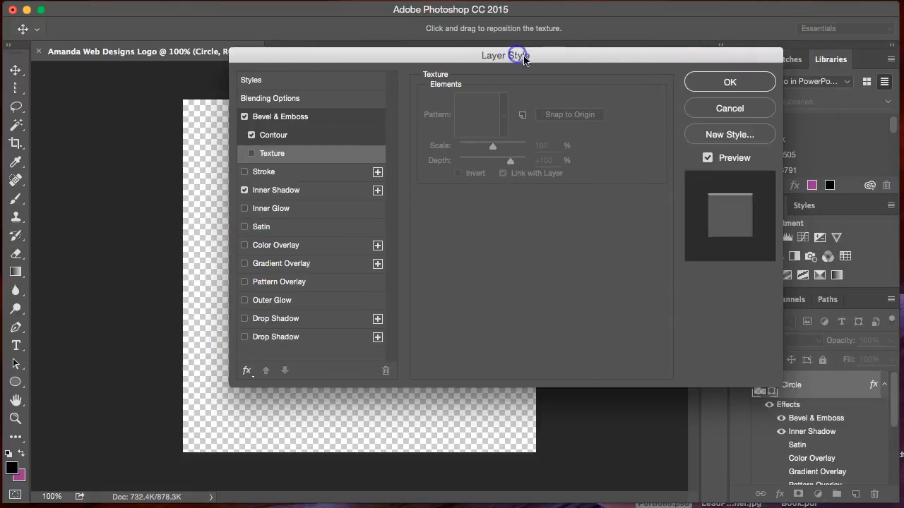
pyautogui.click(737, 110)
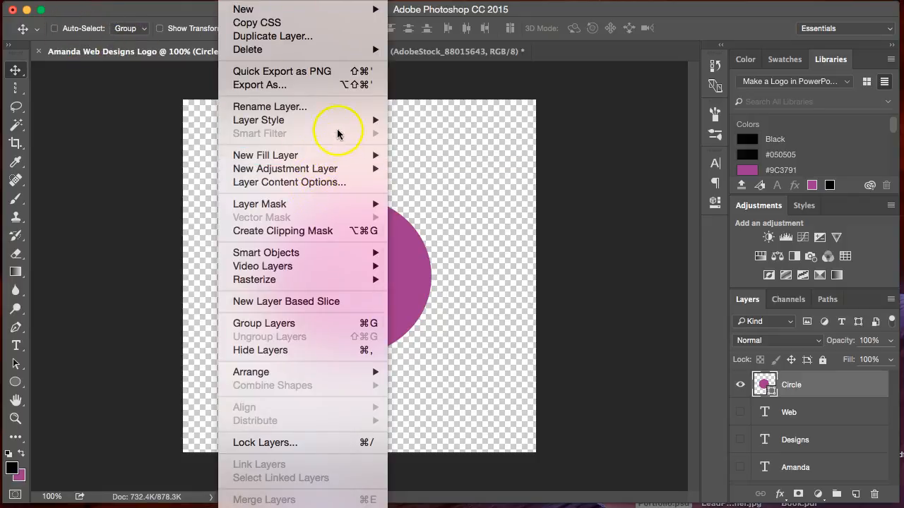
# Step: Give the Circle layer a Drop Shadow with 82% opacity and the Color Burn blend mode, keeping the artwork in view
pyautogui.moveTo(355, 124)
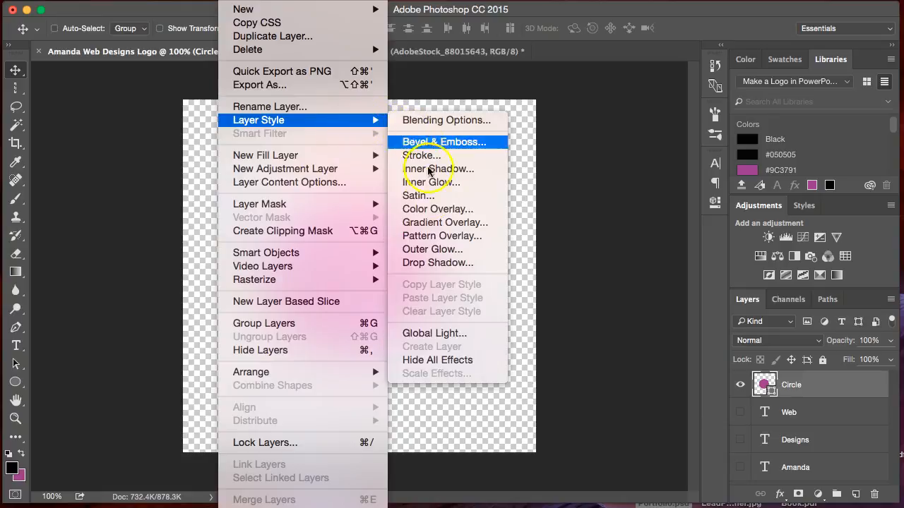
pyautogui.click(437, 262)
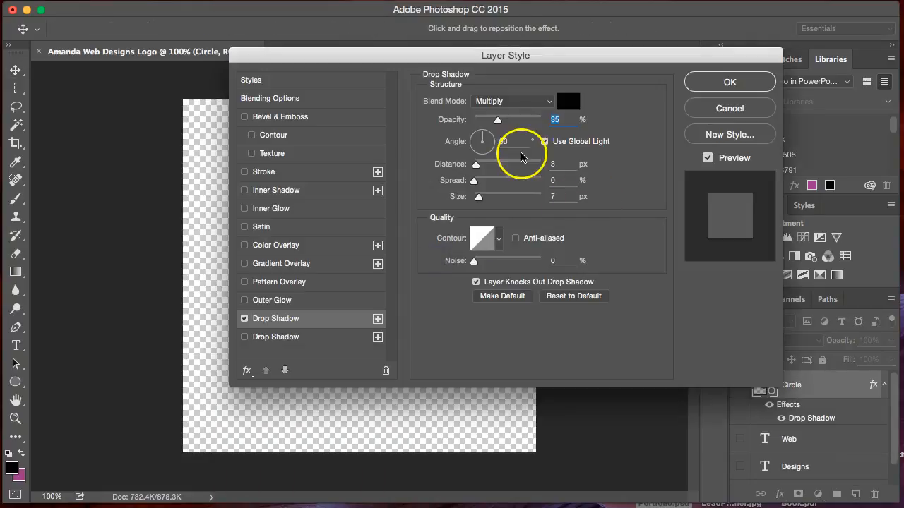
pyautogui.moveTo(415, 57); pyautogui.dragTo(656, 49)
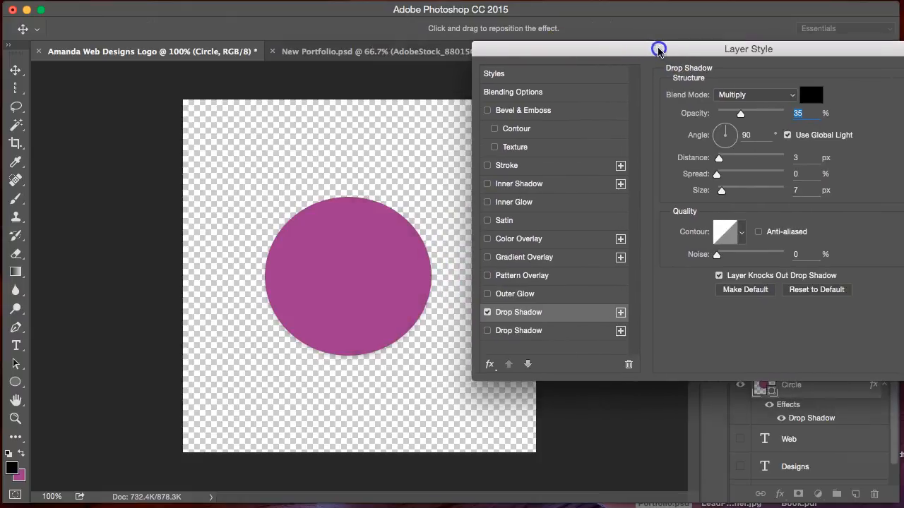
pyautogui.moveTo(755, 117)
pyautogui.mouseDown()
pyautogui.moveTo(746, 117)
pyautogui.moveTo(771, 117)
pyautogui.mouseUp()
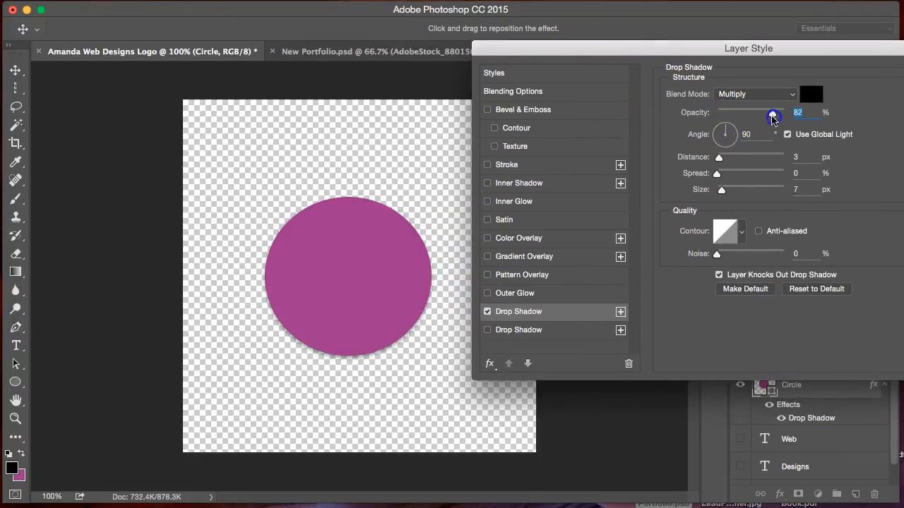
pyautogui.moveTo(783, 53); pyautogui.dragTo(737, 33)
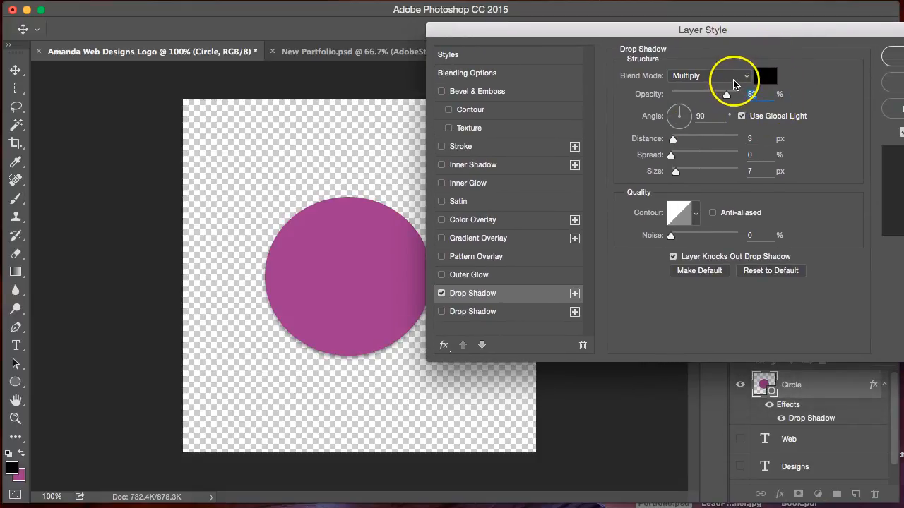
pyautogui.click(740, 77)
pyautogui.click(735, 85)
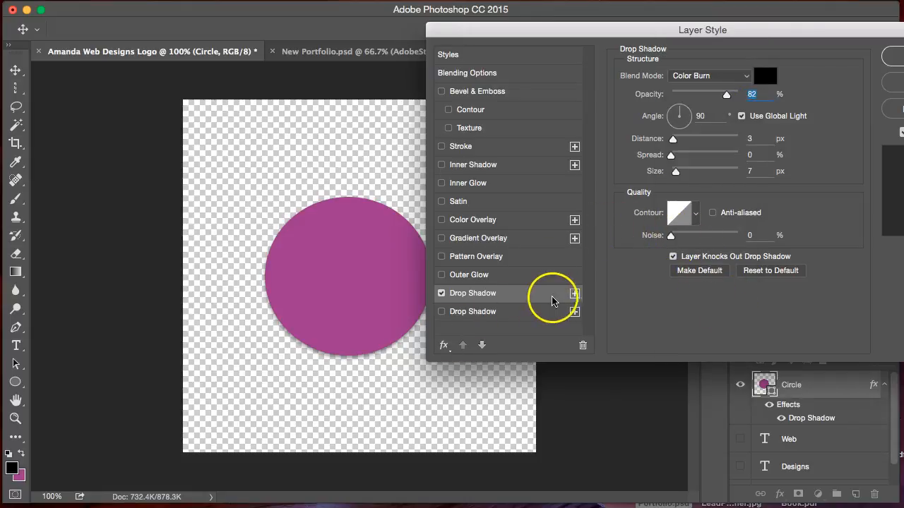
# Step: Add two more drop shadows to the circle, turn both off, and cancel the layer style changes
pyautogui.click(574, 293)
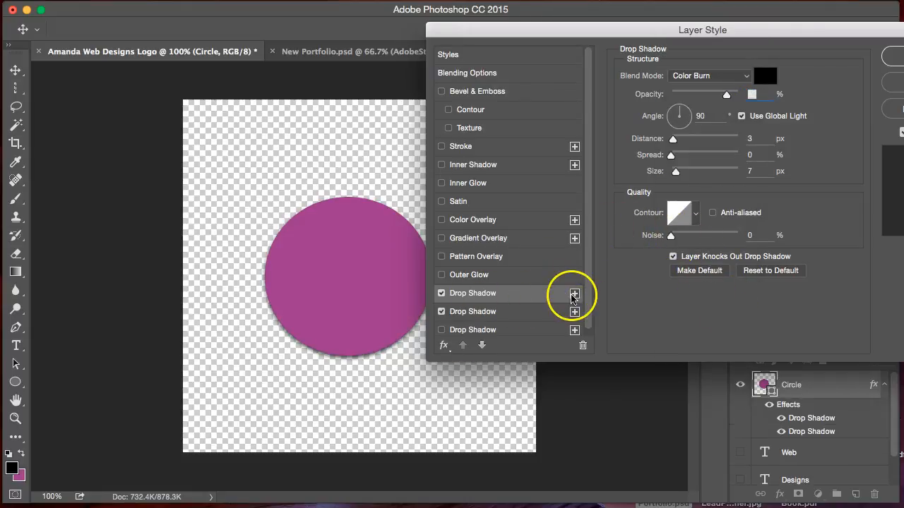
pyautogui.click(573, 296)
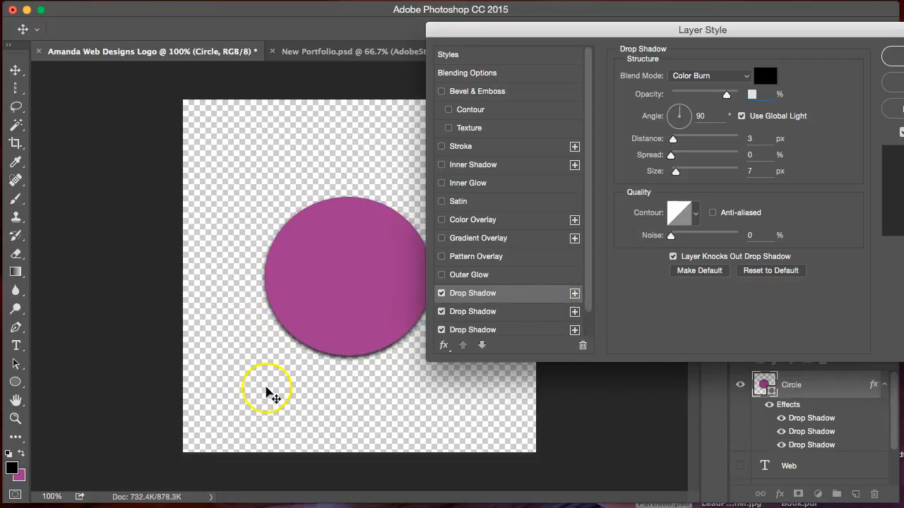
pyautogui.click(442, 311)
pyautogui.click(441, 330)
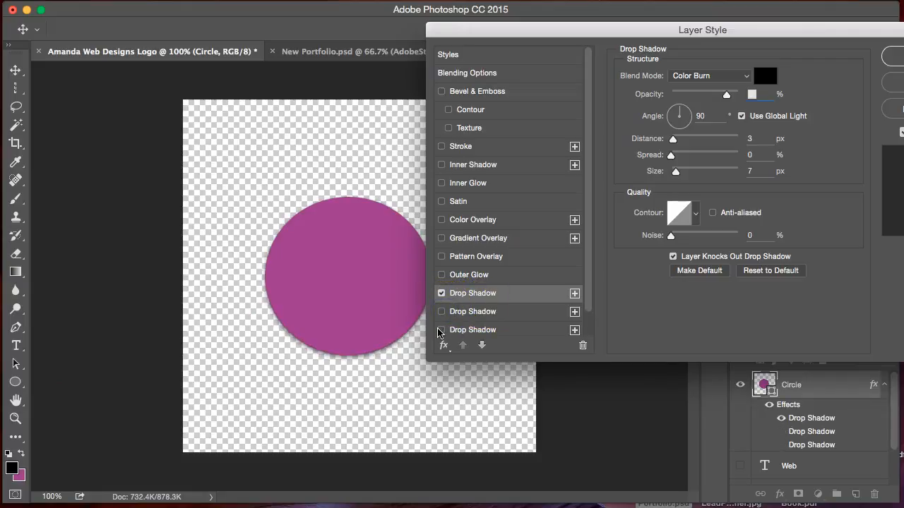
pyautogui.moveTo(576, 31); pyautogui.dragTo(574, 9)
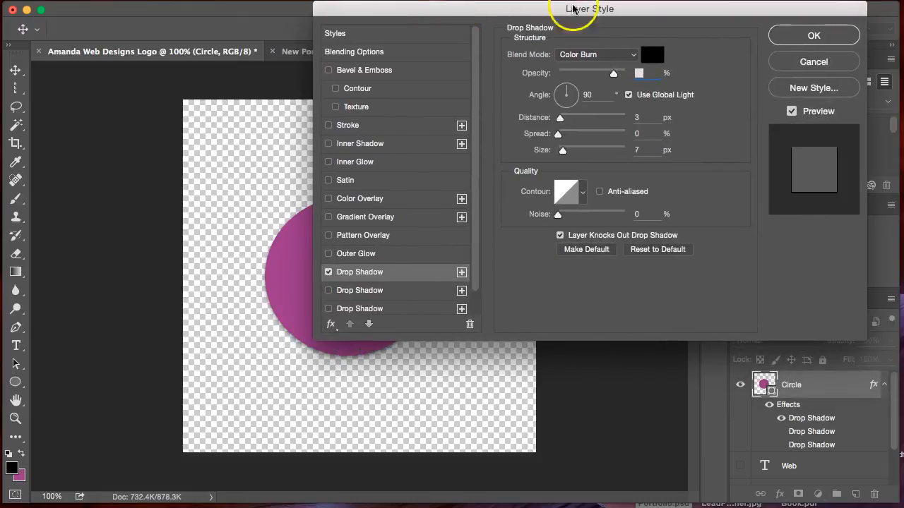
pyautogui.click(794, 61)
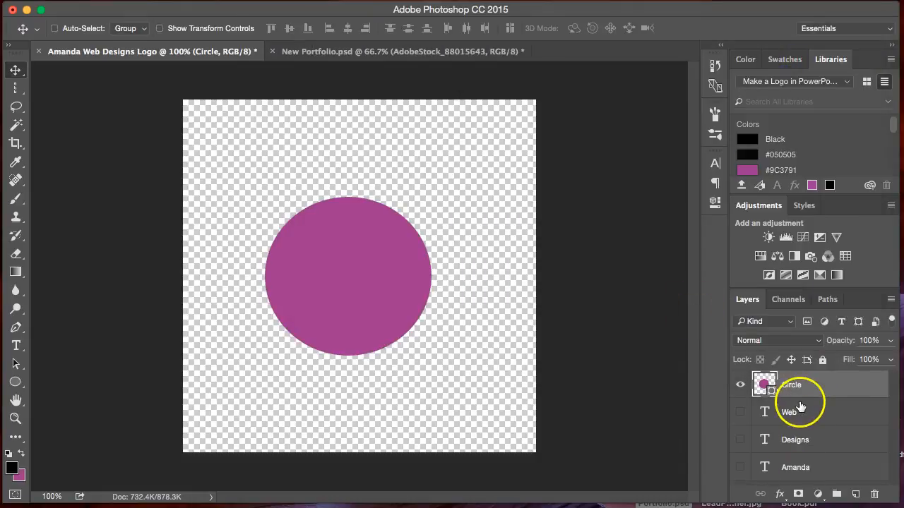
# Step: Open the Circle layer's blending options, try a fill opacity of 66%, and cancel the change
pyautogui.moveTo(614, 9)
pyautogui.mouseDown()
pyautogui.moveTo(635, 10)
pyautogui.moveTo(599, 6)
pyautogui.mouseUp()
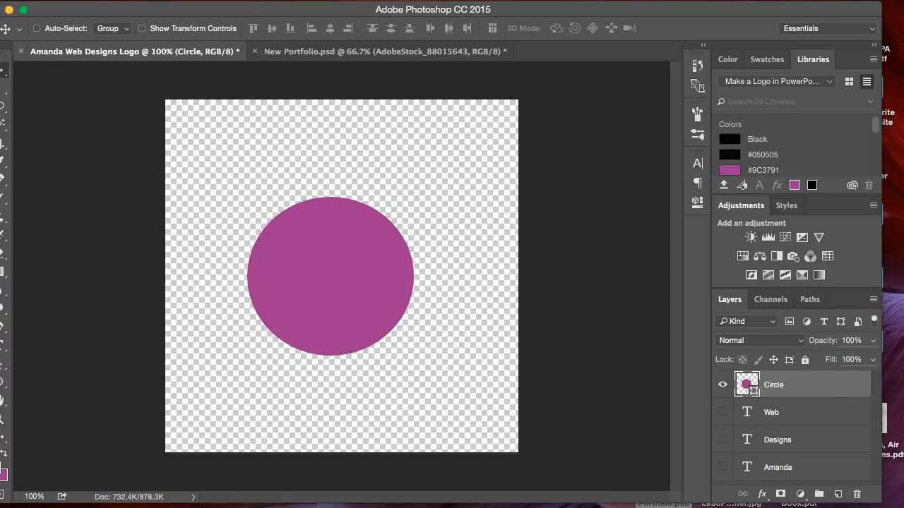
pyautogui.rightClick(755, 378)
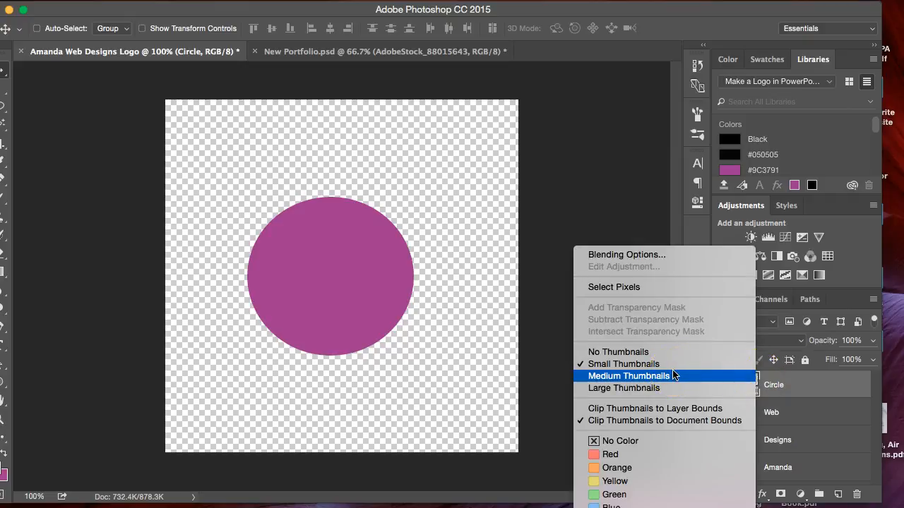
pyautogui.click(642, 257)
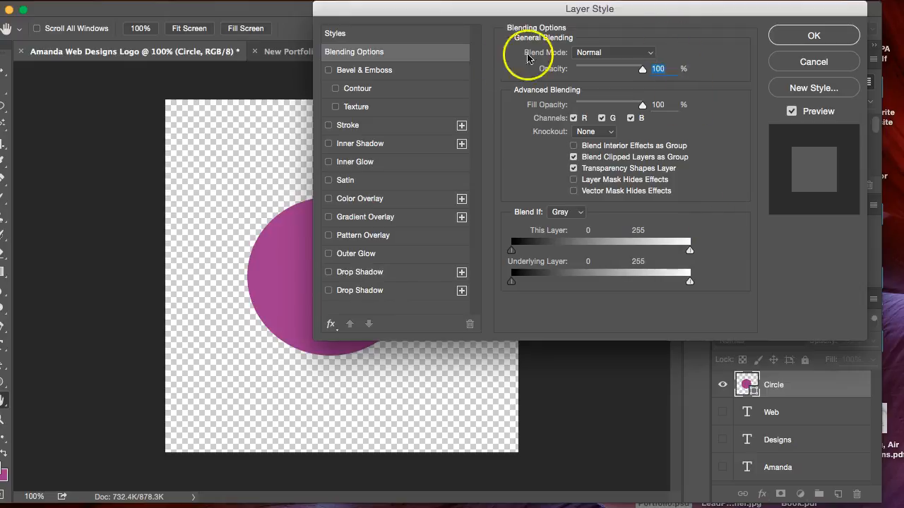
pyautogui.moveTo(579, 21); pyautogui.dragTo(720, 31)
pyautogui.moveTo(780, 119); pyautogui.dragTo(762, 119)
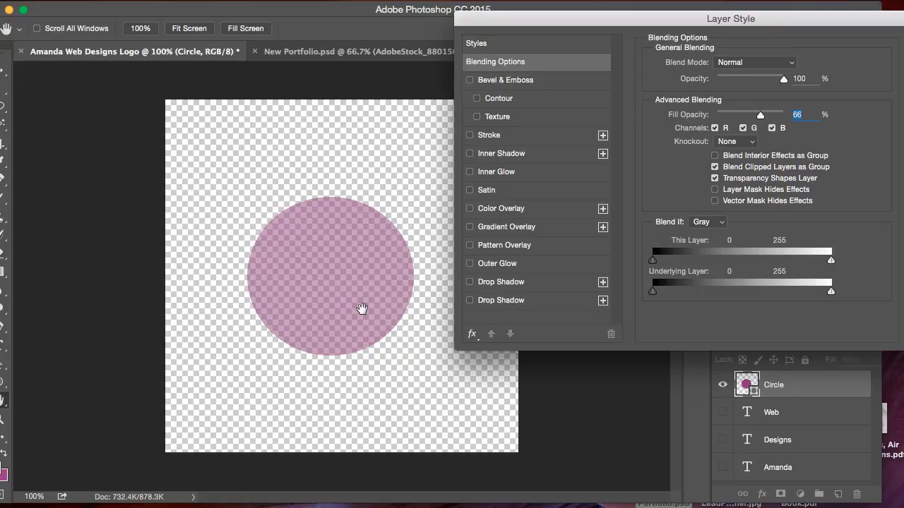
pyautogui.moveTo(570, 21); pyautogui.dragTo(393, 18)
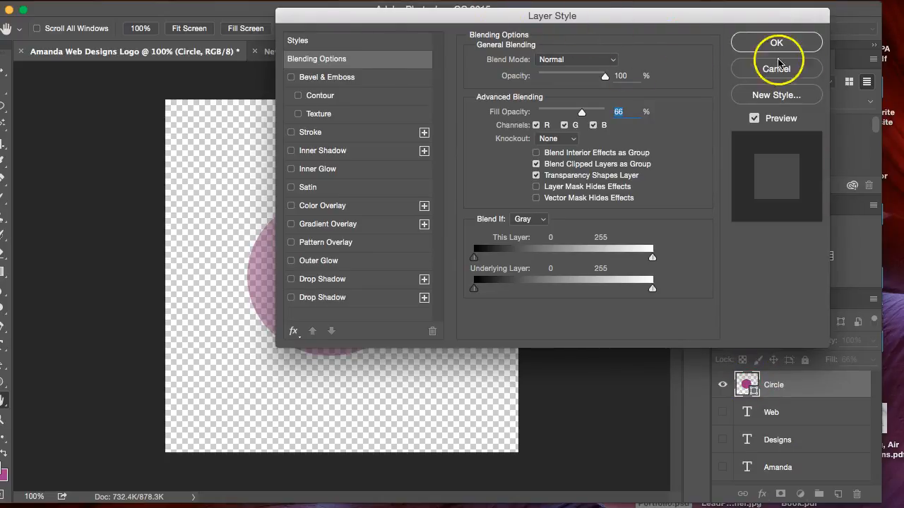
pyautogui.click(795, 69)
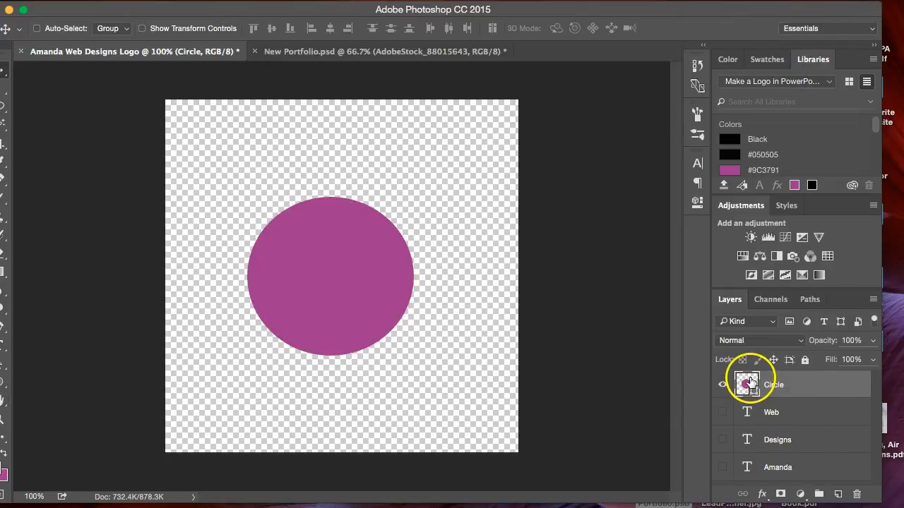
pyautogui.rightClick(750, 382)
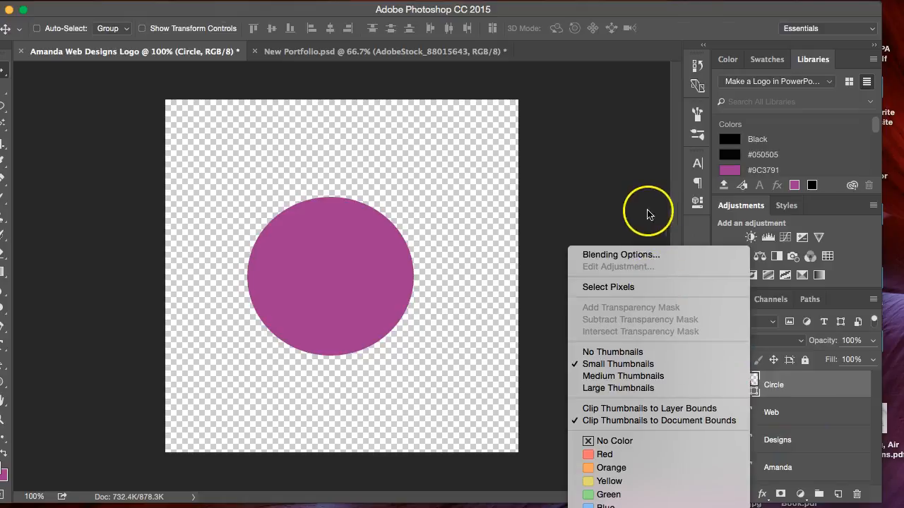
pyautogui.click(623, 164)
pyautogui.moveTo(572, 16); pyautogui.dragTo(618, 8)
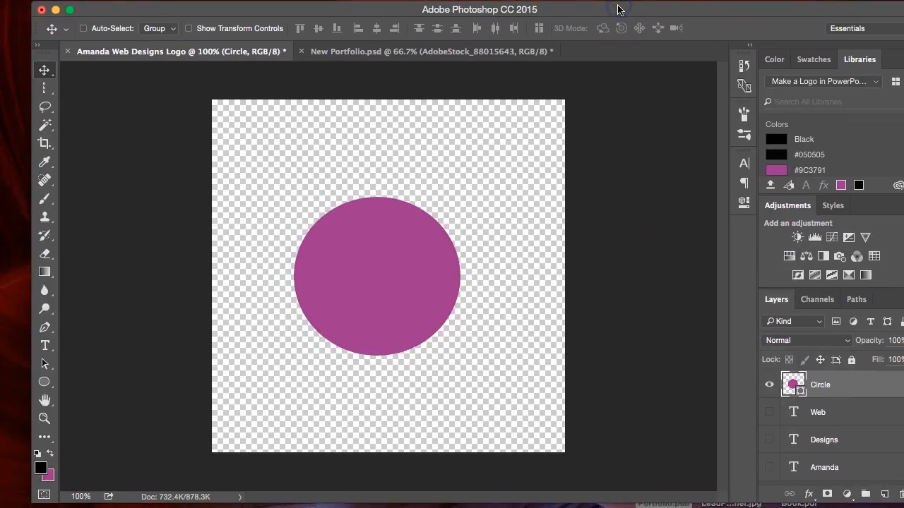
pyautogui.moveTo(619, 12); pyautogui.dragTo(580, 10)
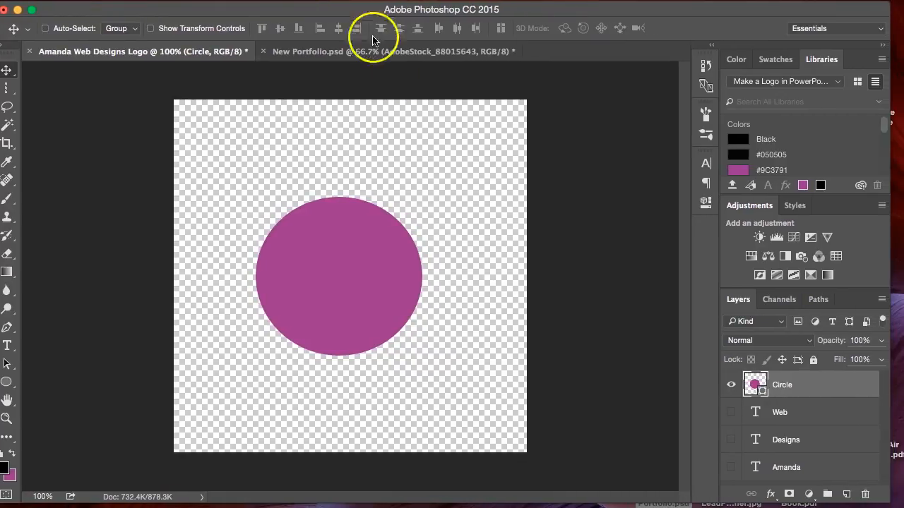